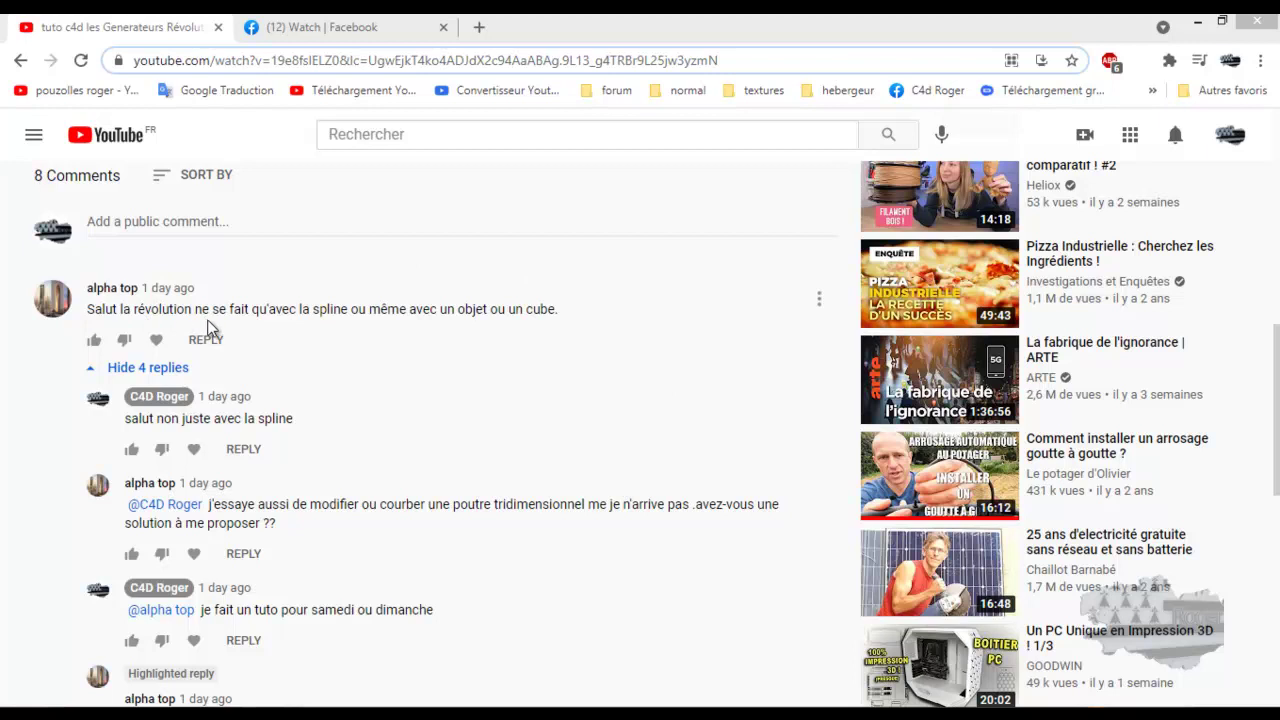
Read the viewer comments and replies below the Révolution generator tutorial, including the question about bending a three-dimensional beam
{"action": "scroll", "coordinate": [45, 410], "scroll_direction": "up", "scroll_amount": 3}
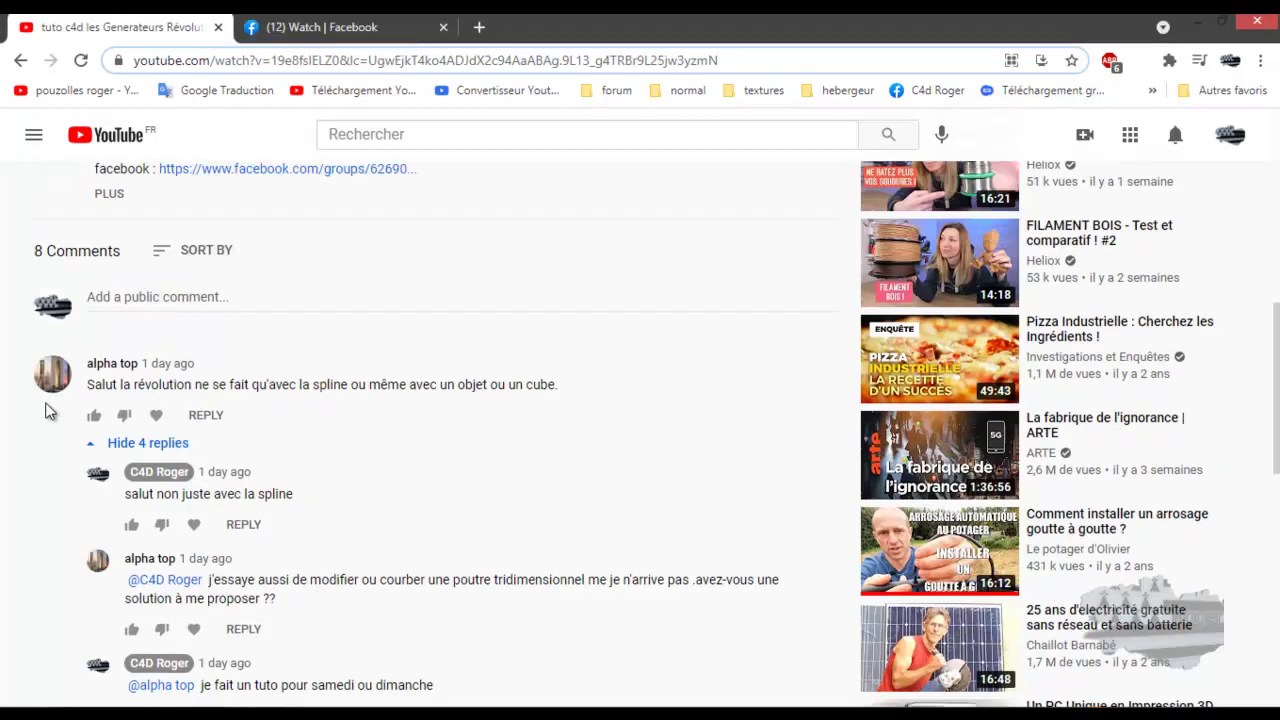
{"action": "scroll", "coordinate": [45, 410], "scroll_direction": "up", "scroll_amount": 1}
{"action": "scroll", "coordinate": [45, 410], "scroll_direction": "up", "scroll_amount": 2}
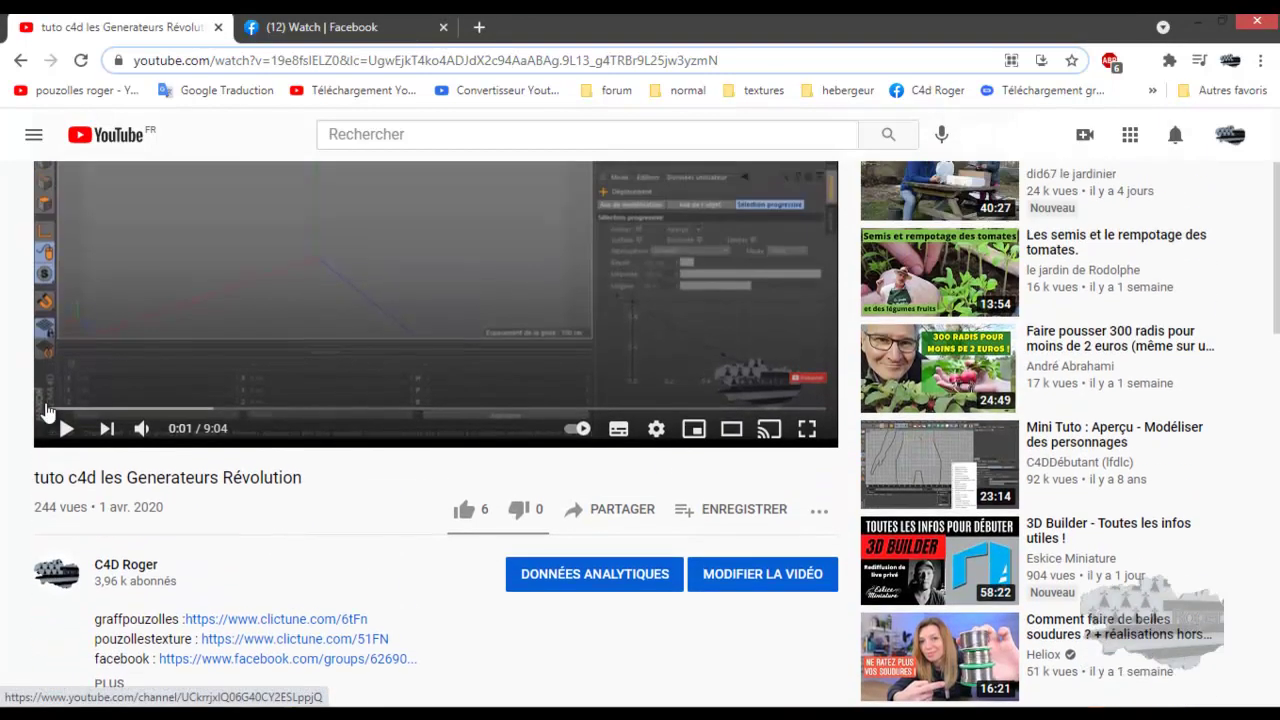
{"action": "scroll", "coordinate": [45, 410], "scroll_direction": "up", "scroll_amount": 2}
{"action": "scroll", "coordinate": [44, 412], "scroll_direction": "down", "scroll_amount": 8}
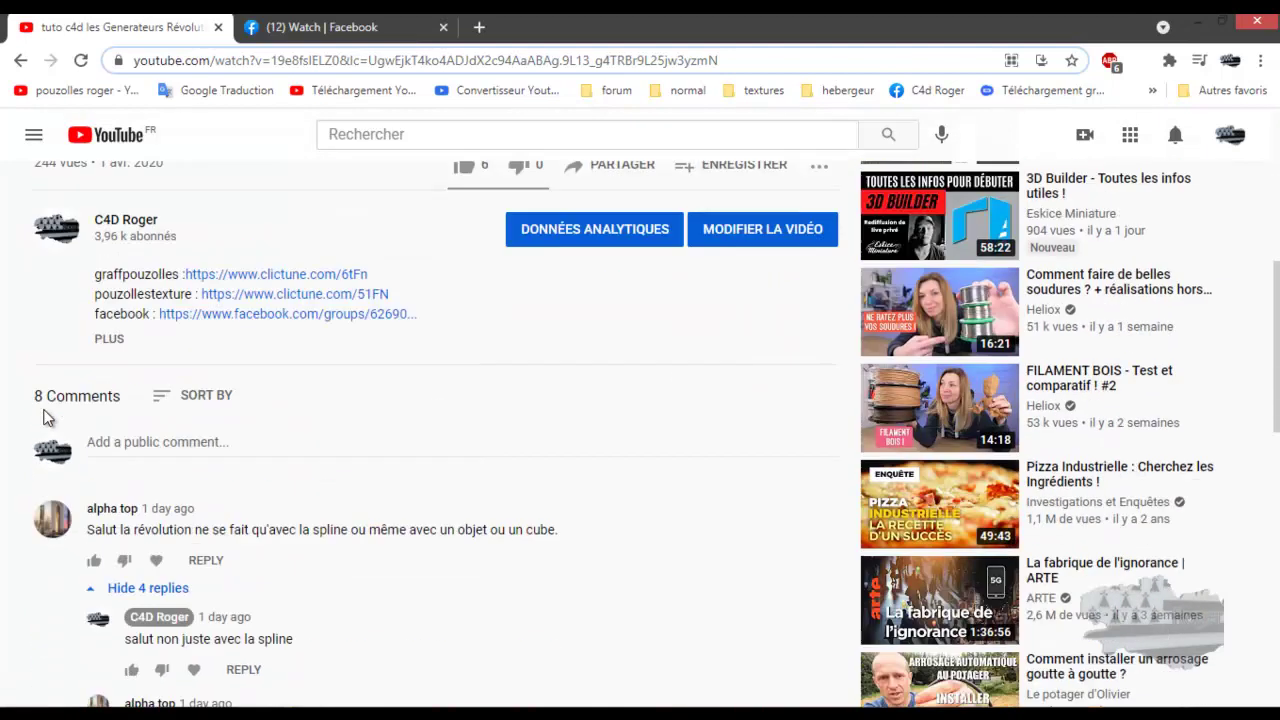
{"action": "scroll", "coordinate": [44, 418], "scroll_direction": "down", "scroll_amount": 1}
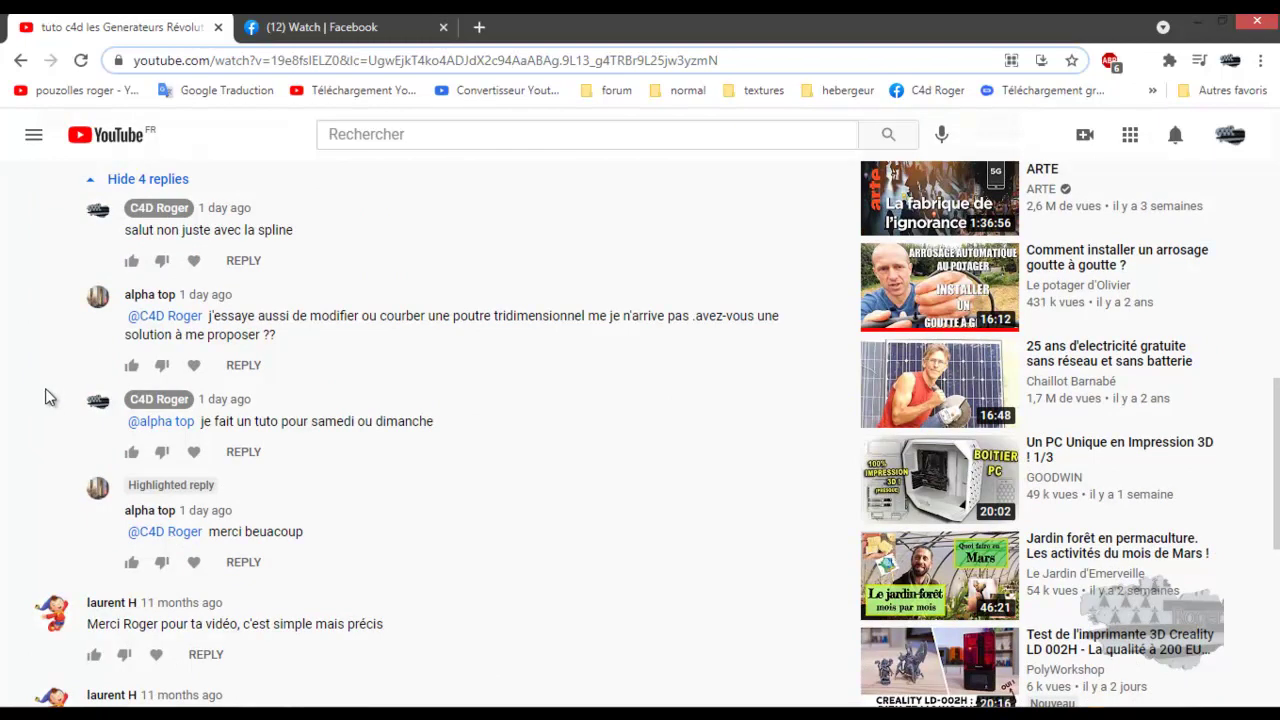
{"action": "scroll", "coordinate": [46, 398], "scroll_direction": "down", "scroll_amount": 1}
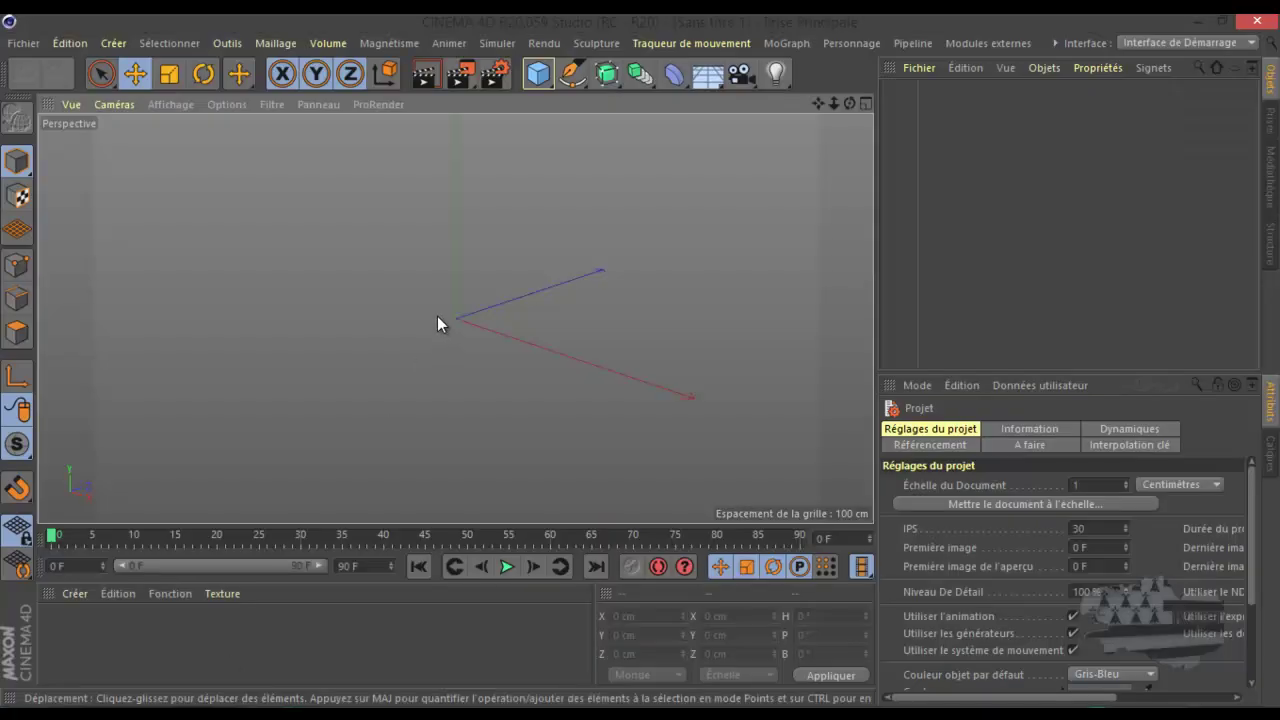
Add a cylinder to the scene with a radius of 11 cm and a height of 400 cm
{"action": "left_click", "coordinate": [543, 79]}
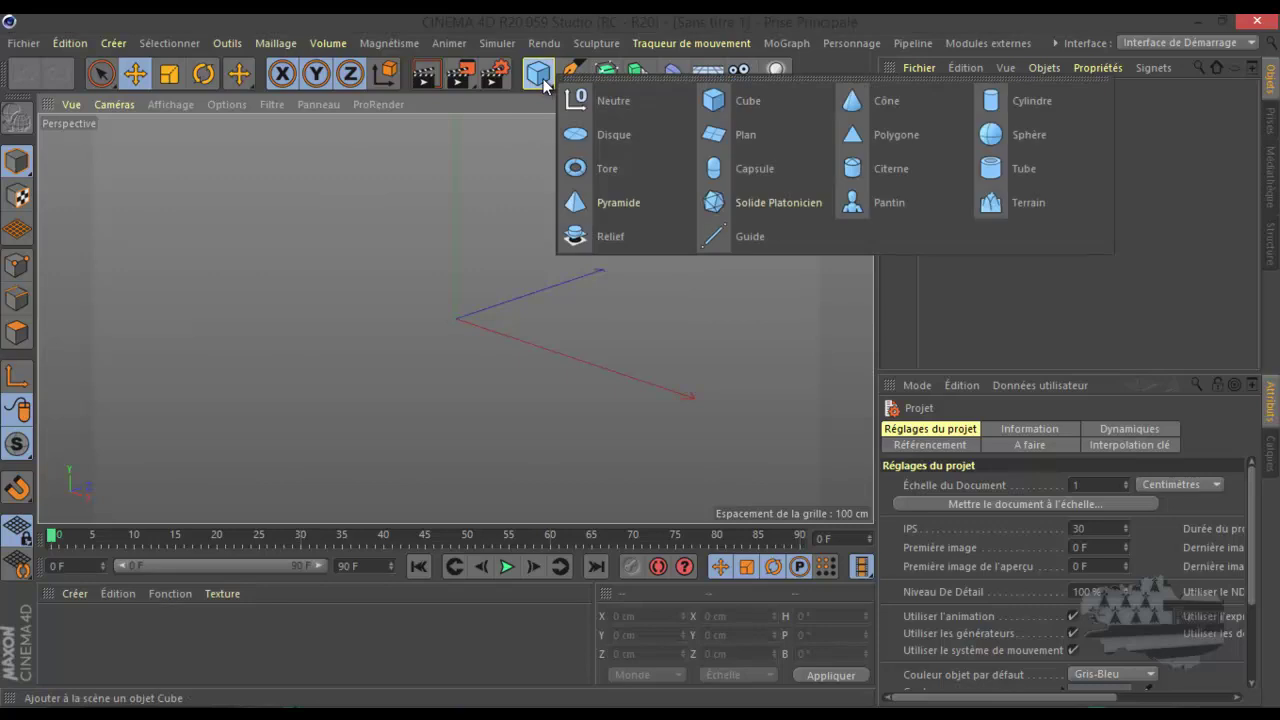
{"action": "left_click", "coordinate": [1011, 96]}
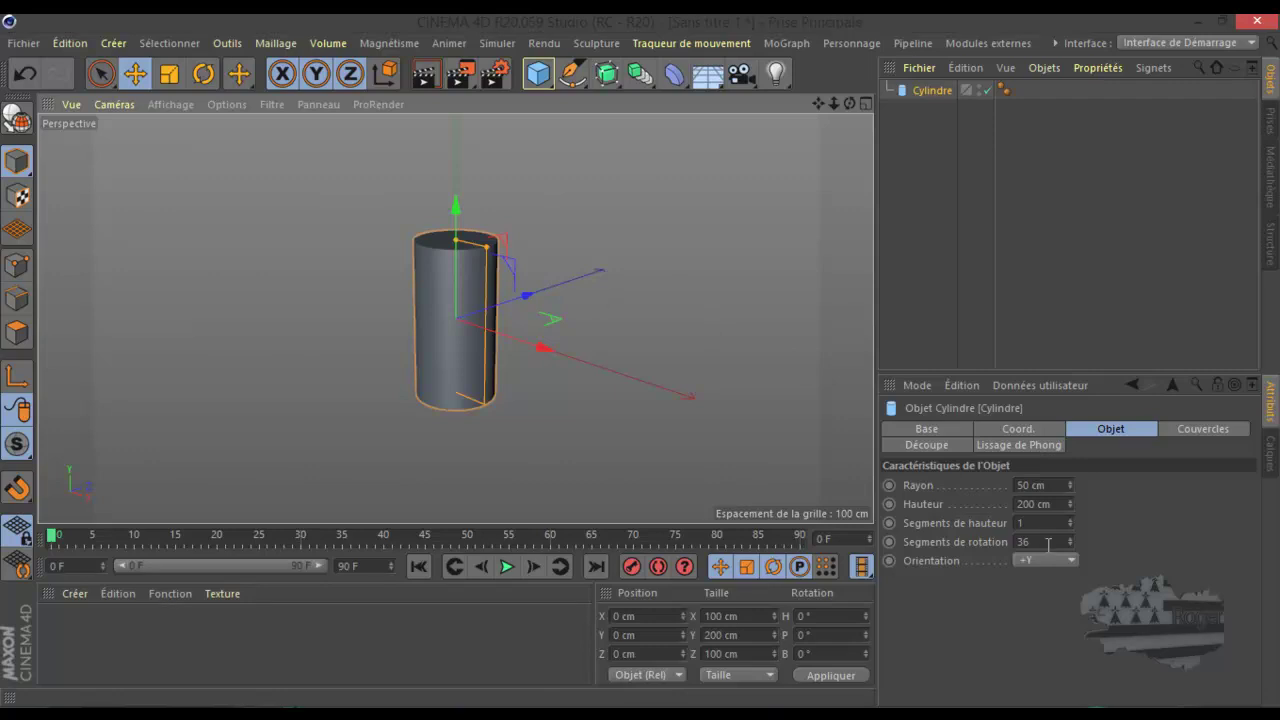
{"action": "left_click_drag", "start_coordinate": [1071, 487], "coordinate": [1069, 502]}
{"action": "double_click", "coordinate": [1038, 504]}
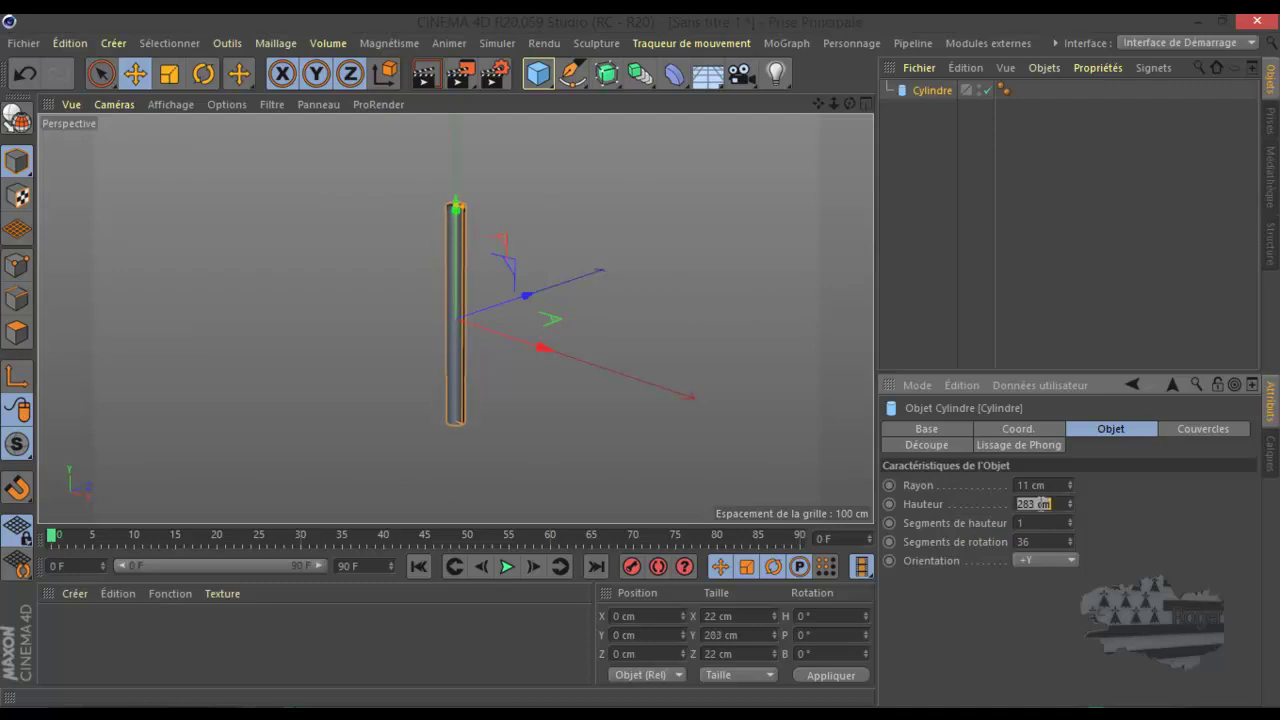
{"action": "type", "text": "400"}
{"action": "key", "text": "Return"}
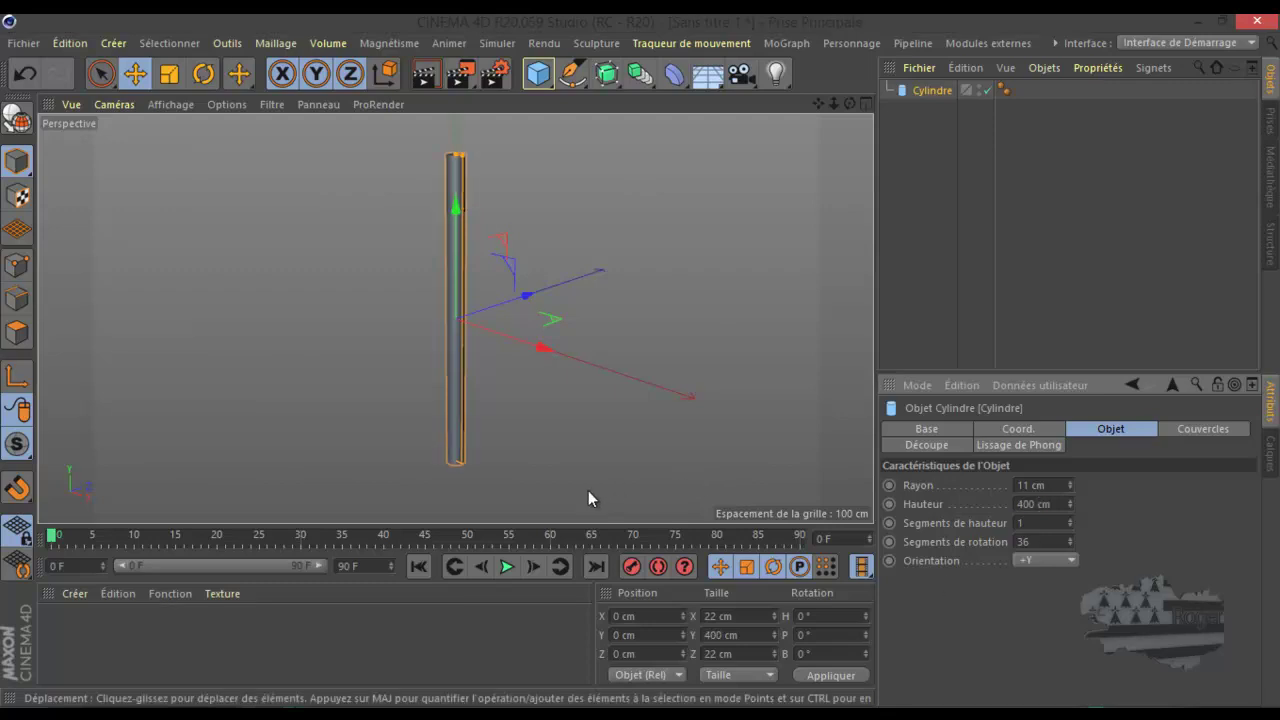
Show the model with Gouraud shading and lines, and set the cylinder's rotation segments to 18
{"action": "left_click", "coordinate": [170, 104]}
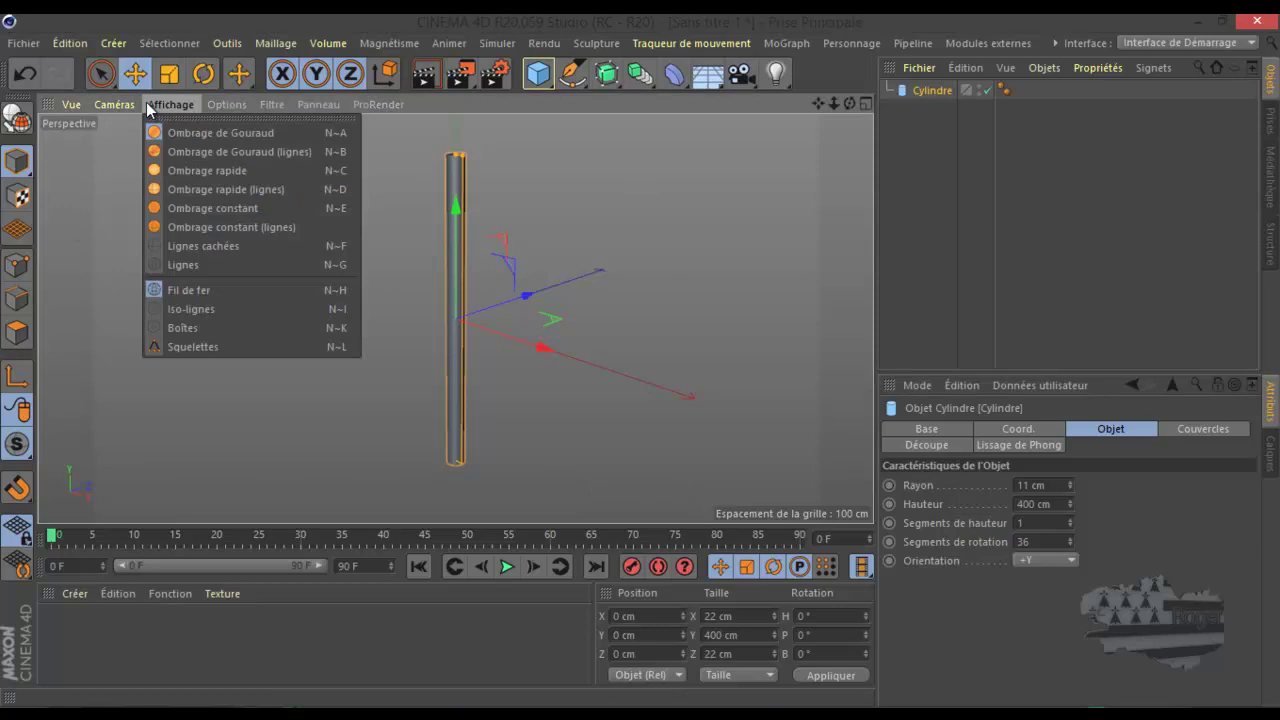
{"action": "left_click", "coordinate": [203, 153]}
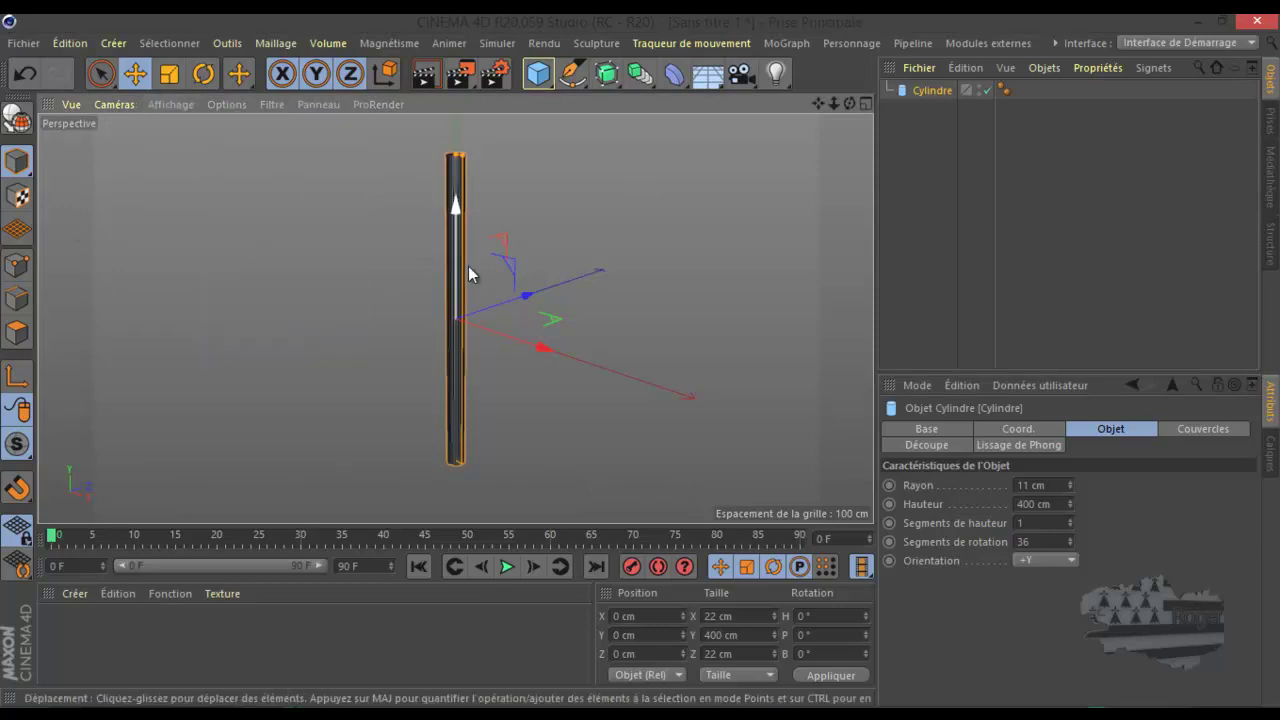
{"action": "scroll", "coordinate": [445, 266], "scroll_direction": "up", "scroll_amount": 6}
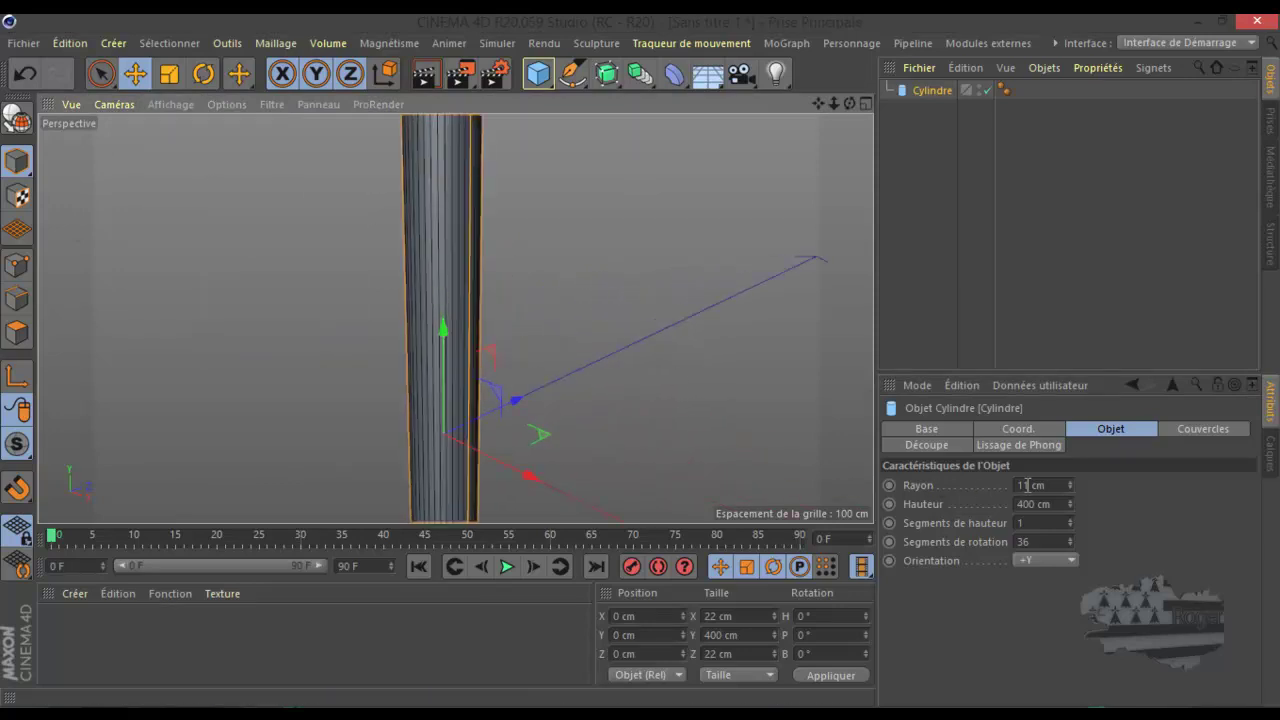
{"action": "left_click_drag", "start_coordinate": [1037, 541], "coordinate": [1020, 541]}
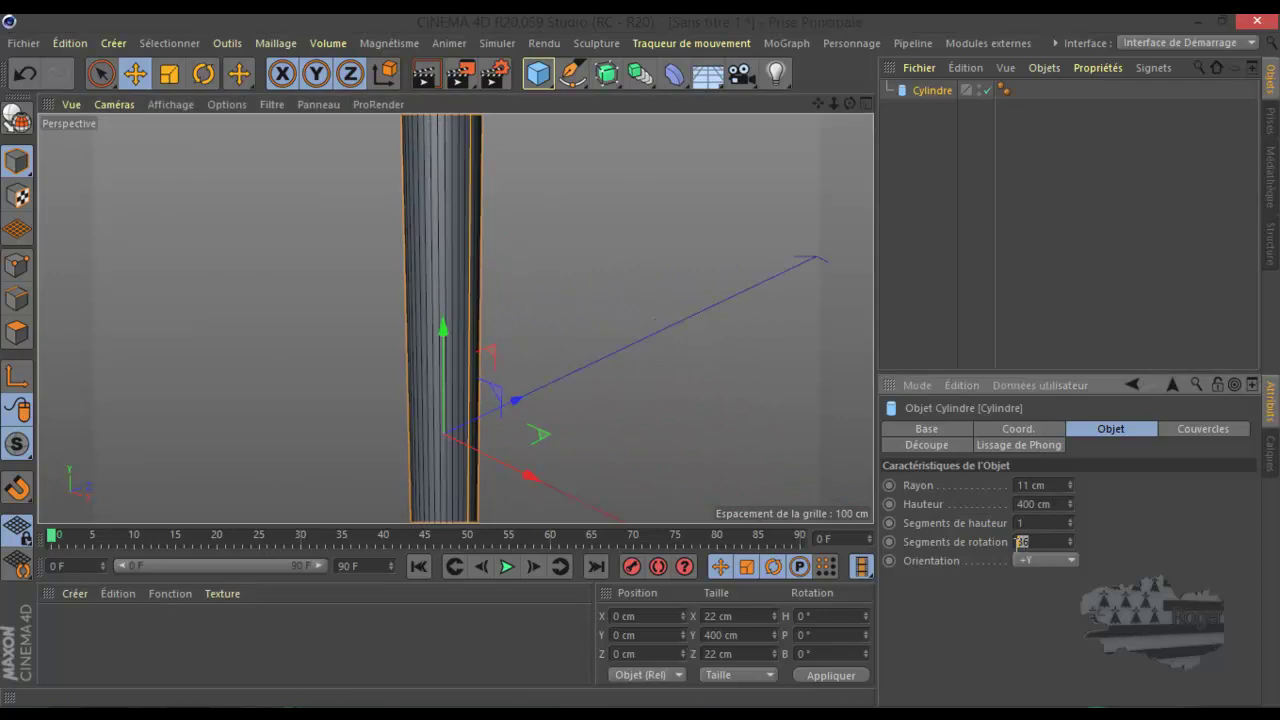
{"action": "type", "text": "18"}
{"action": "key", "text": "Return"}
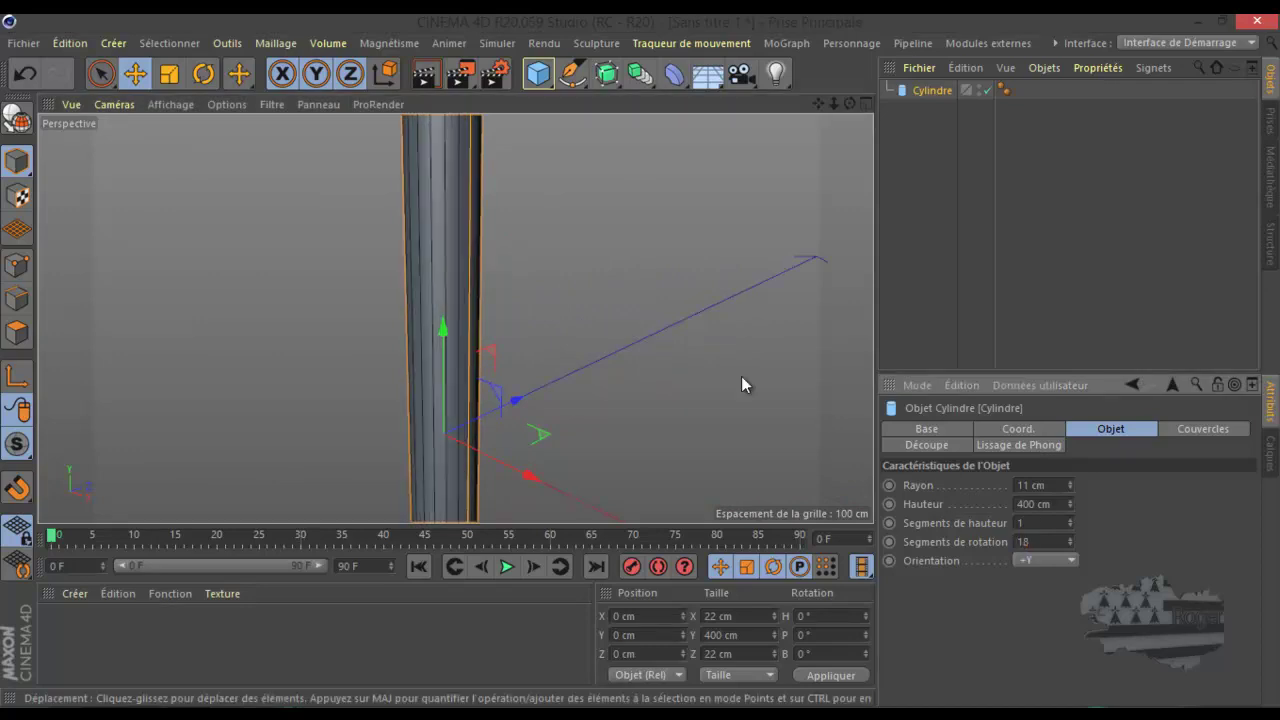
{"action": "scroll", "coordinate": [400, 261], "scroll_direction": "down", "scroll_amount": 1}
{"action": "scroll", "coordinate": [342, 243], "scroll_direction": "down", "scroll_amount": 4}
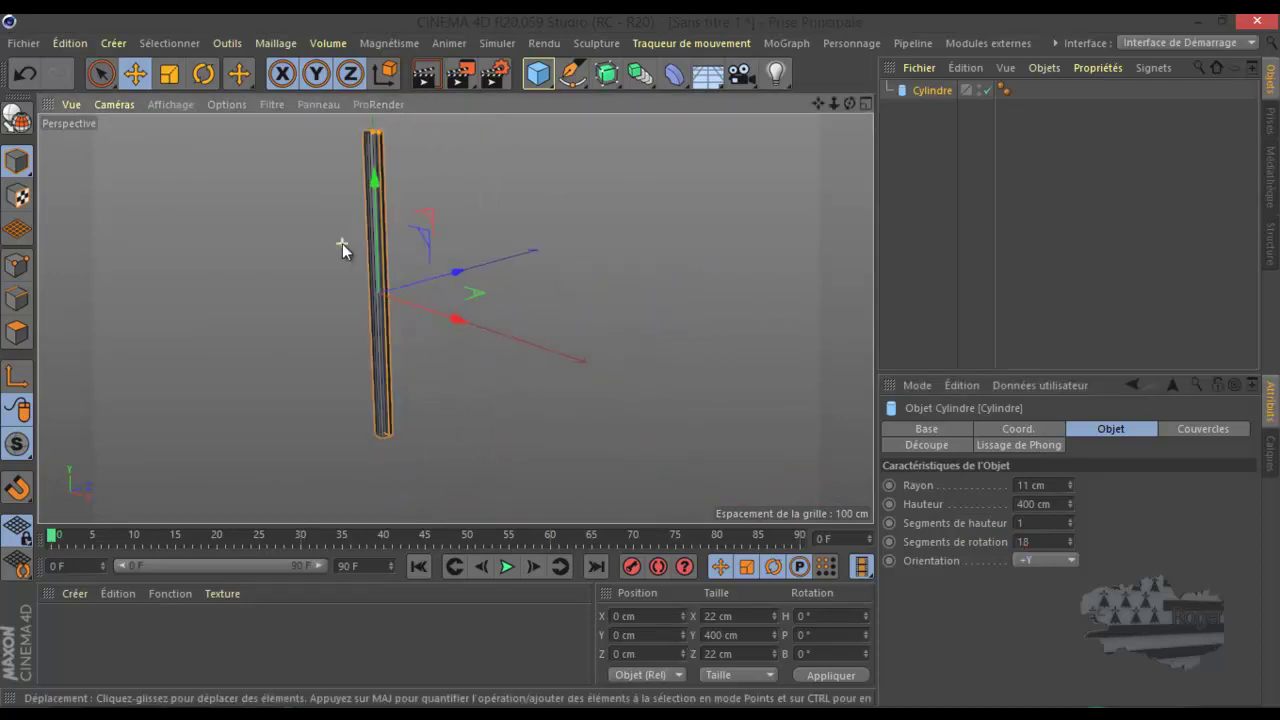
Raise the cylinder's number of height segments to 15
{"action": "scroll", "coordinate": [362, 282], "scroll_direction": "up", "scroll_amount": 3}
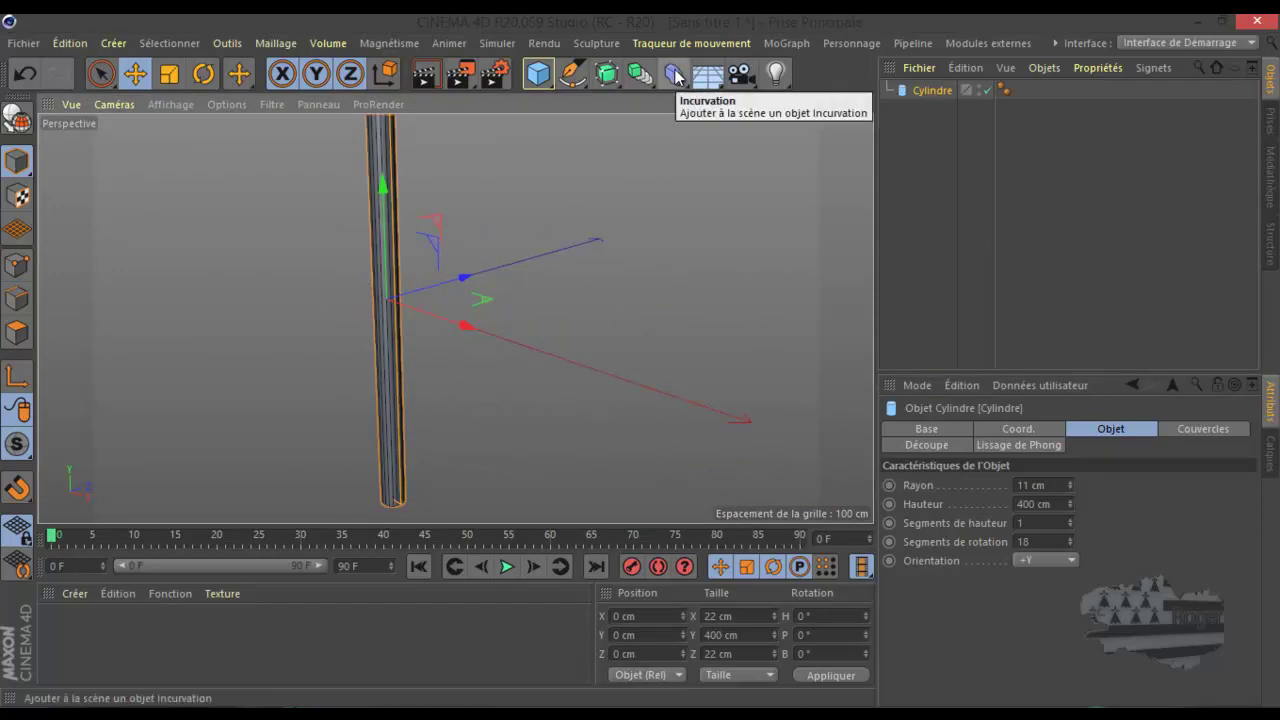
{"action": "left_click", "coordinate": [676, 77]}
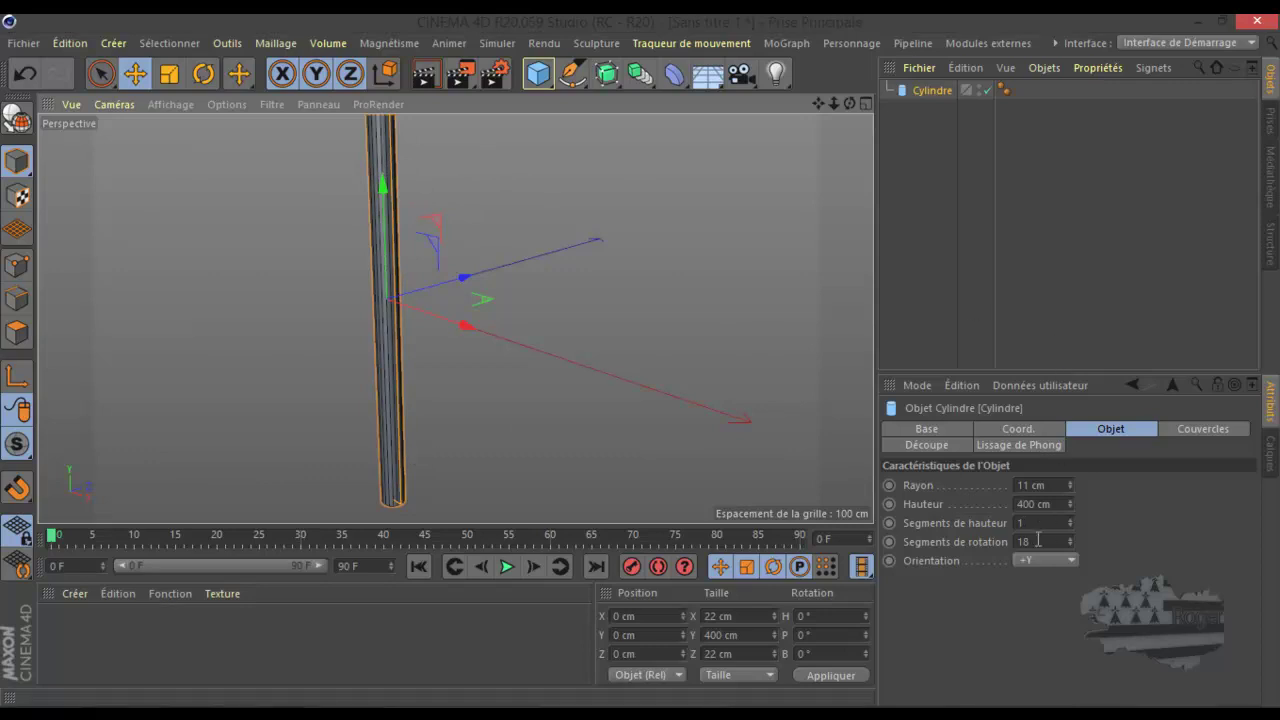
{"action": "left_click", "coordinate": [1070, 520]}
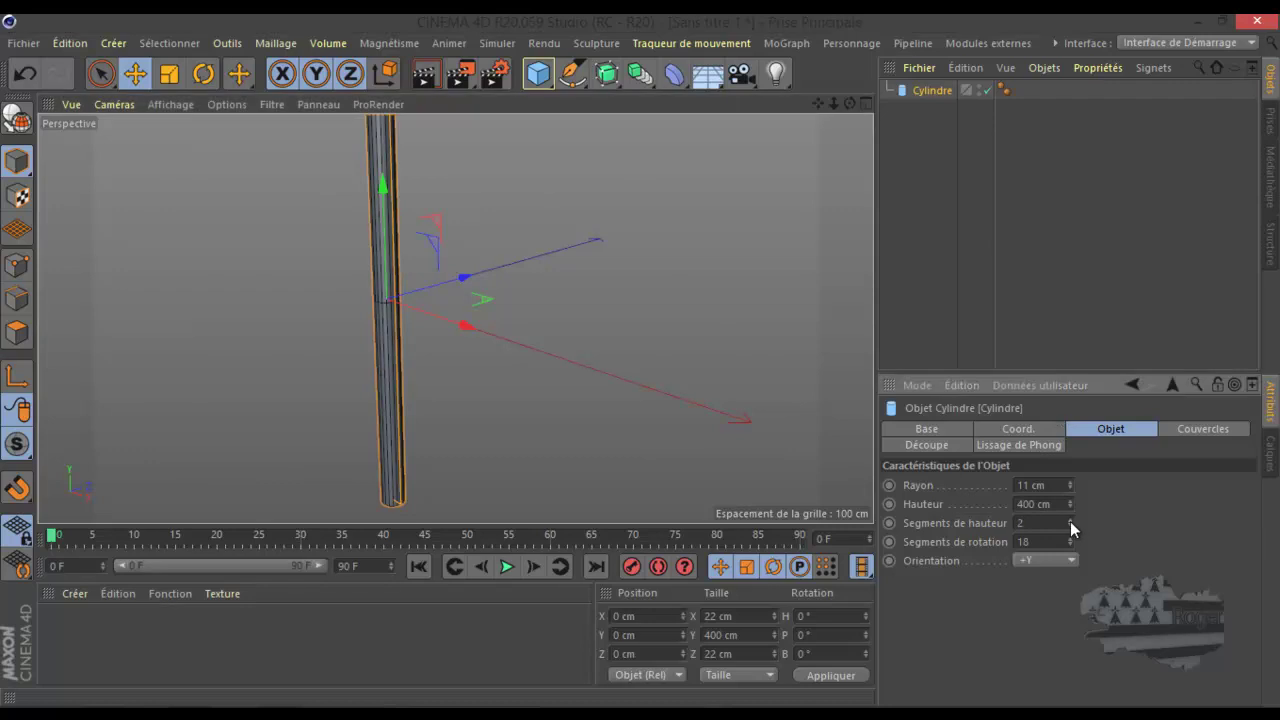
{"action": "left_click", "coordinate": [1070, 521]}
{"action": "left_click", "coordinate": [1070, 521]}
{"action": "left_click", "coordinate": [1070, 521]}
{"action": "left_click", "coordinate": [1070, 521]}
{"action": "left_click", "coordinate": [1070, 521]}
{"action": "left_click", "coordinate": [1070, 521]}
{"action": "scroll", "coordinate": [626, 397], "scroll_direction": "down", "scroll_amount": 3}
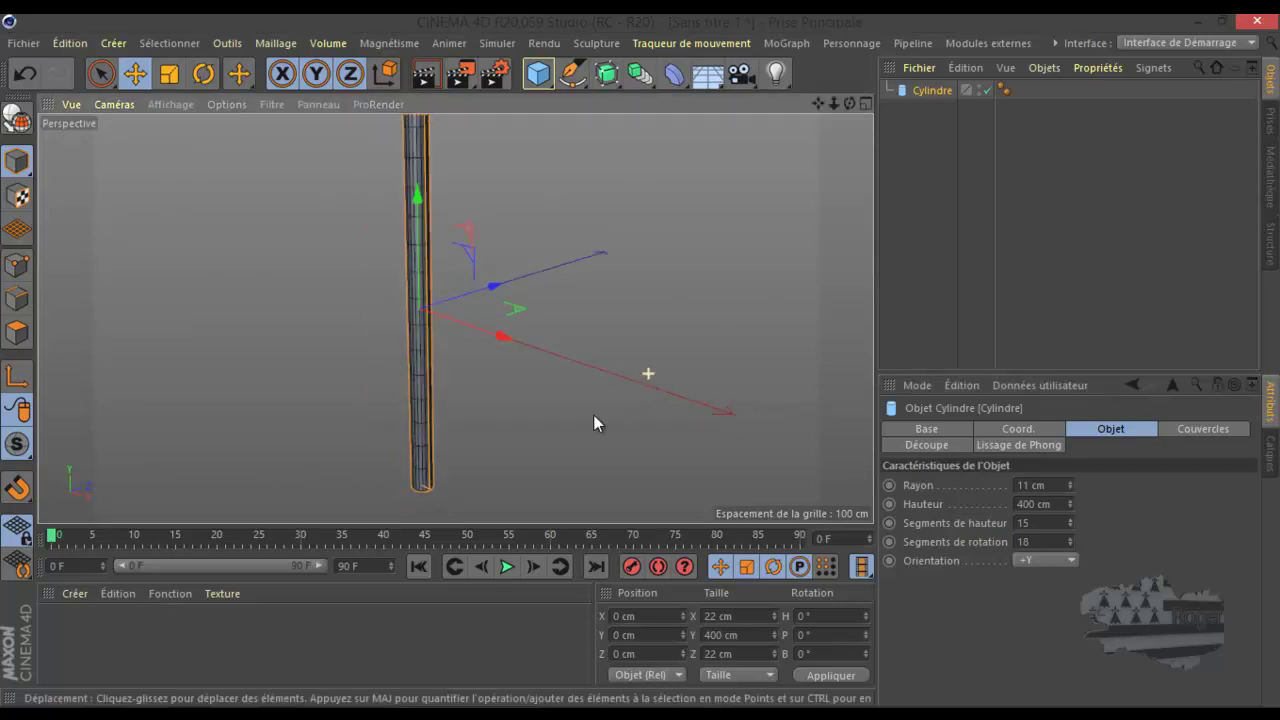
{"action": "scroll", "coordinate": [524, 366], "scroll_direction": "up", "scroll_amount": 2}
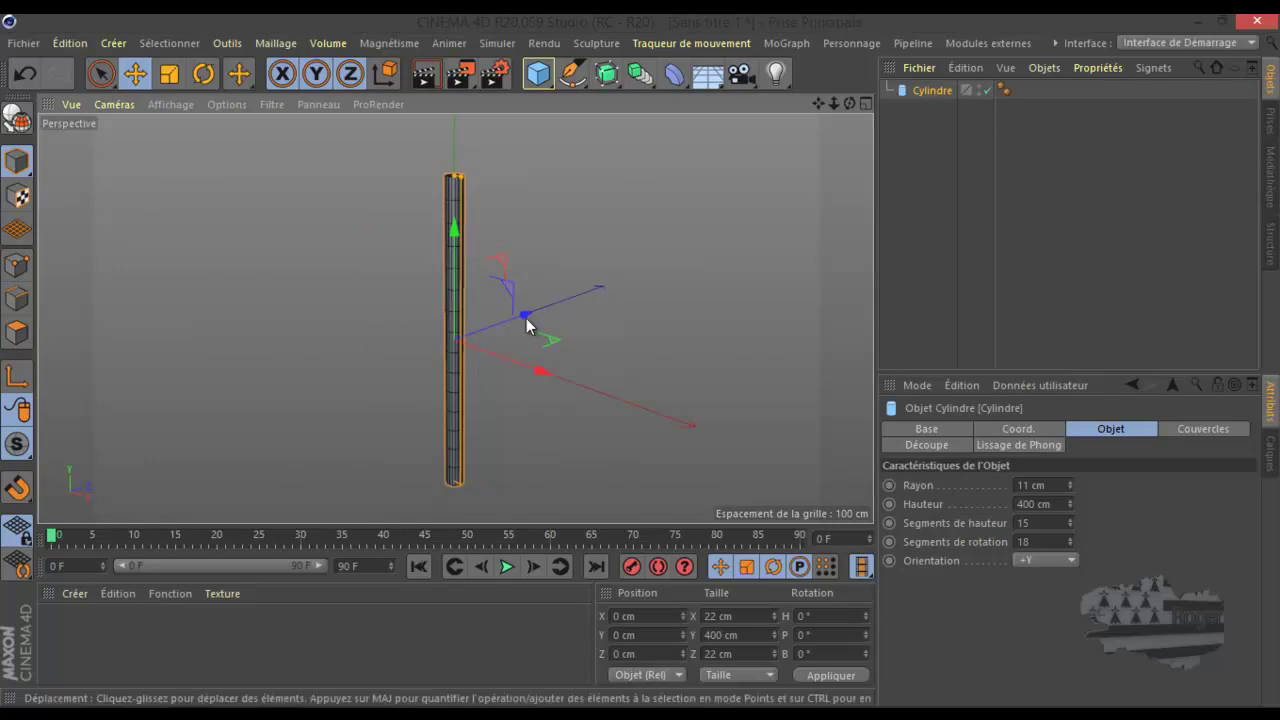
Rest the base of the cylinder on the ground plane with the OnFloor plugin
{"action": "left_click", "coordinate": [1010, 43]}
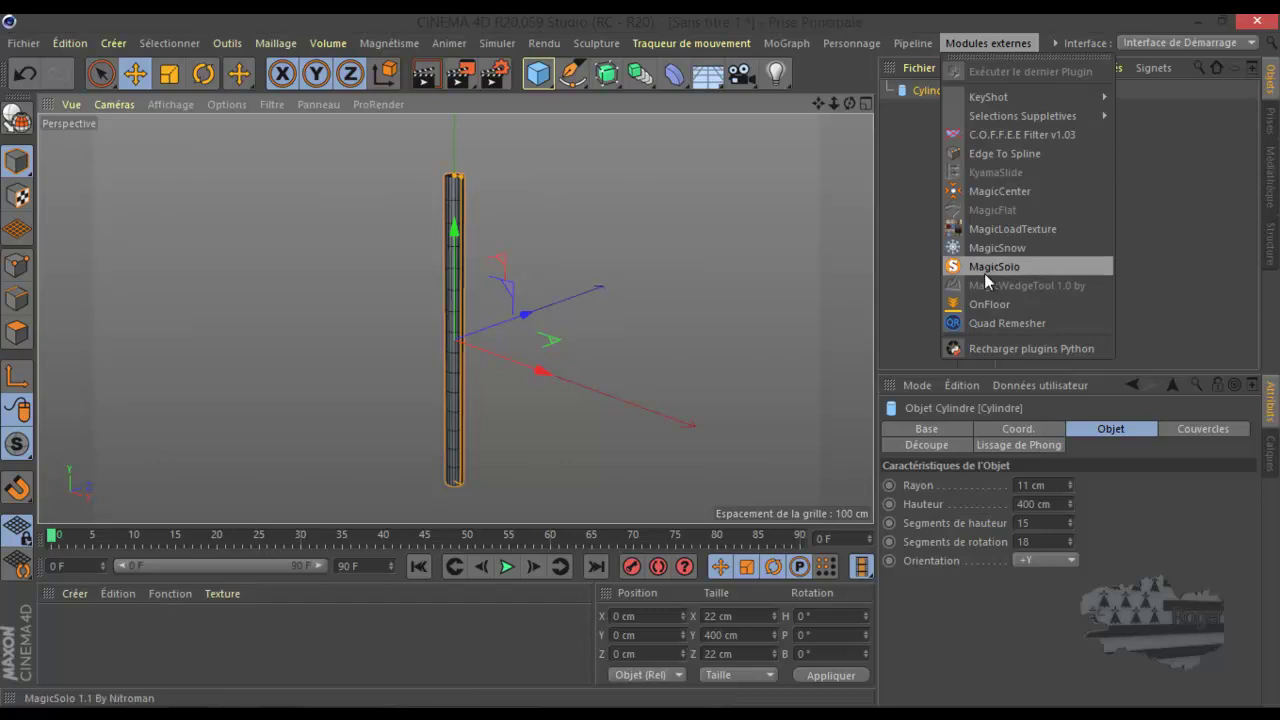
{"action": "left_click", "coordinate": [994, 304]}
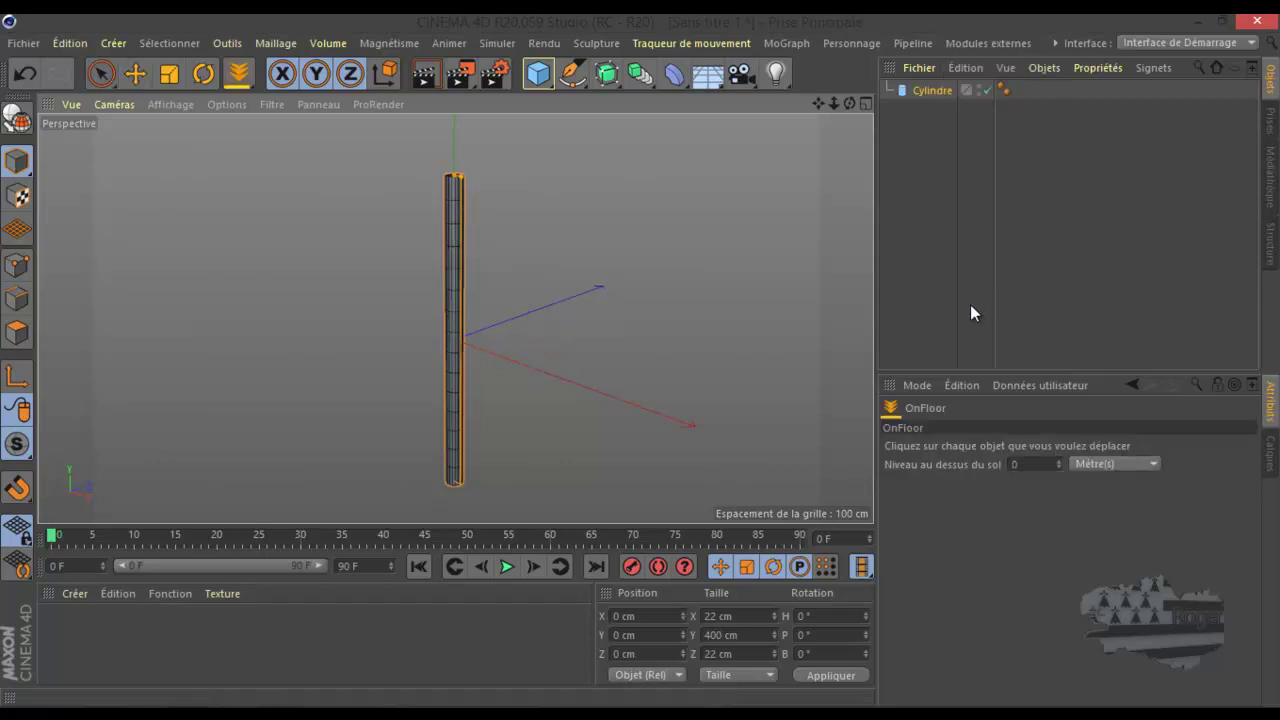
{"action": "left_click", "coordinate": [461, 470]}
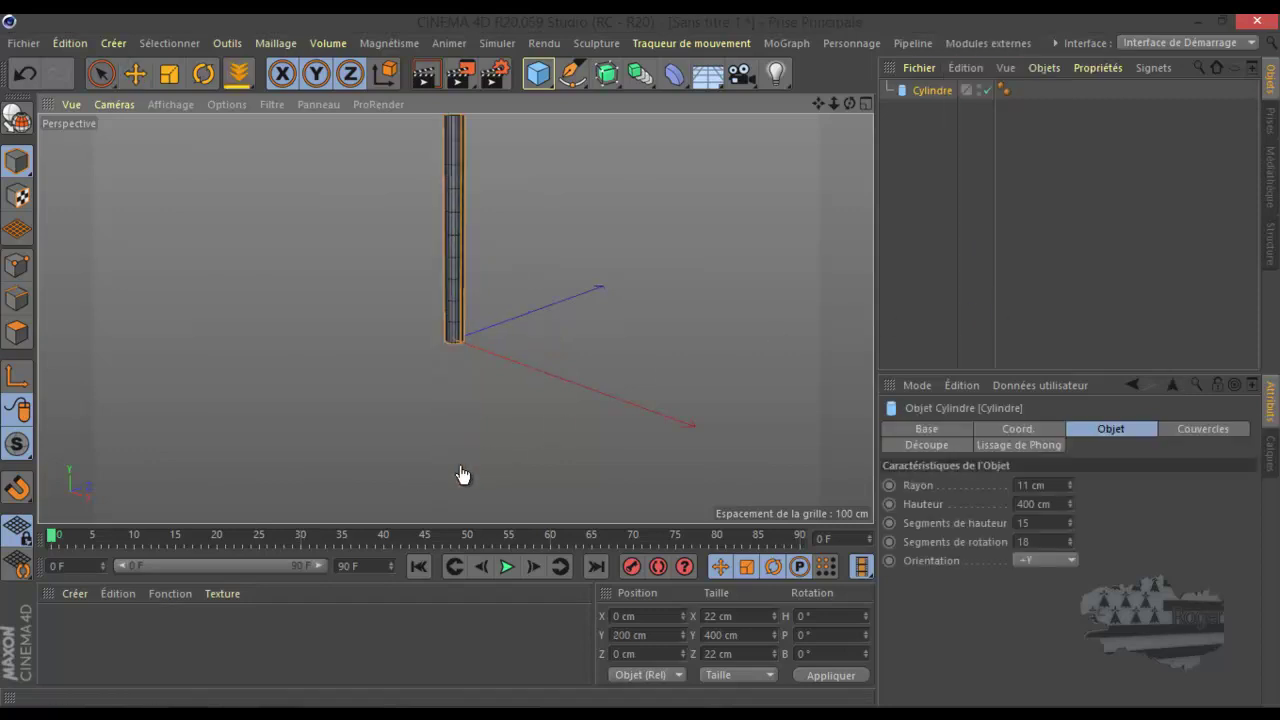
Duplicate the cylinder about 67 cm along the X axis in the top view and try to set the copy's X position to 50
{"action": "left_click", "coordinate": [135, 75]}
{"action": "left_click_drag", "start_coordinate": [273, 273], "coordinate": [354, 302], "text": "alt"}
{"action": "middle_click", "coordinate": [395, 294]}
{"action": "middle_click", "coordinate": [548, 236]}
{"action": "scroll", "coordinate": [443, 281], "scroll_direction": "up", "scroll_amount": 5}
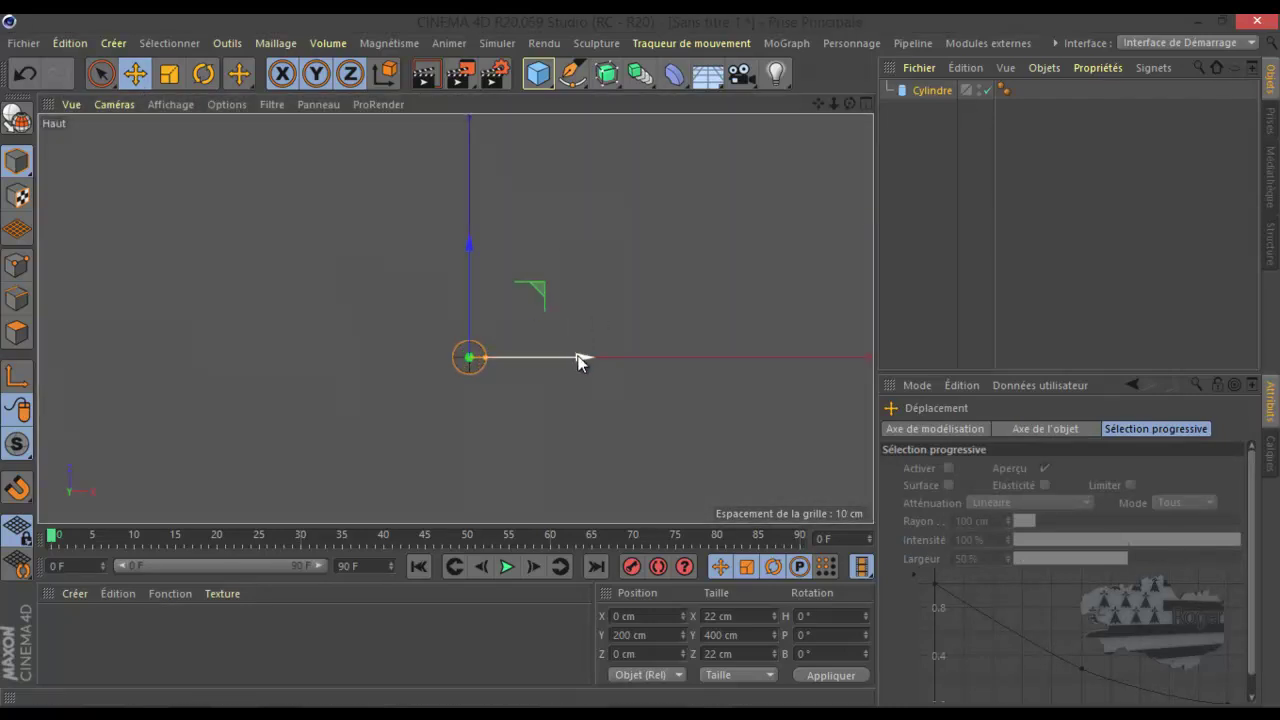
{"action": "left_click_drag", "start_coordinate": [578, 354], "coordinate": [675, 354]}
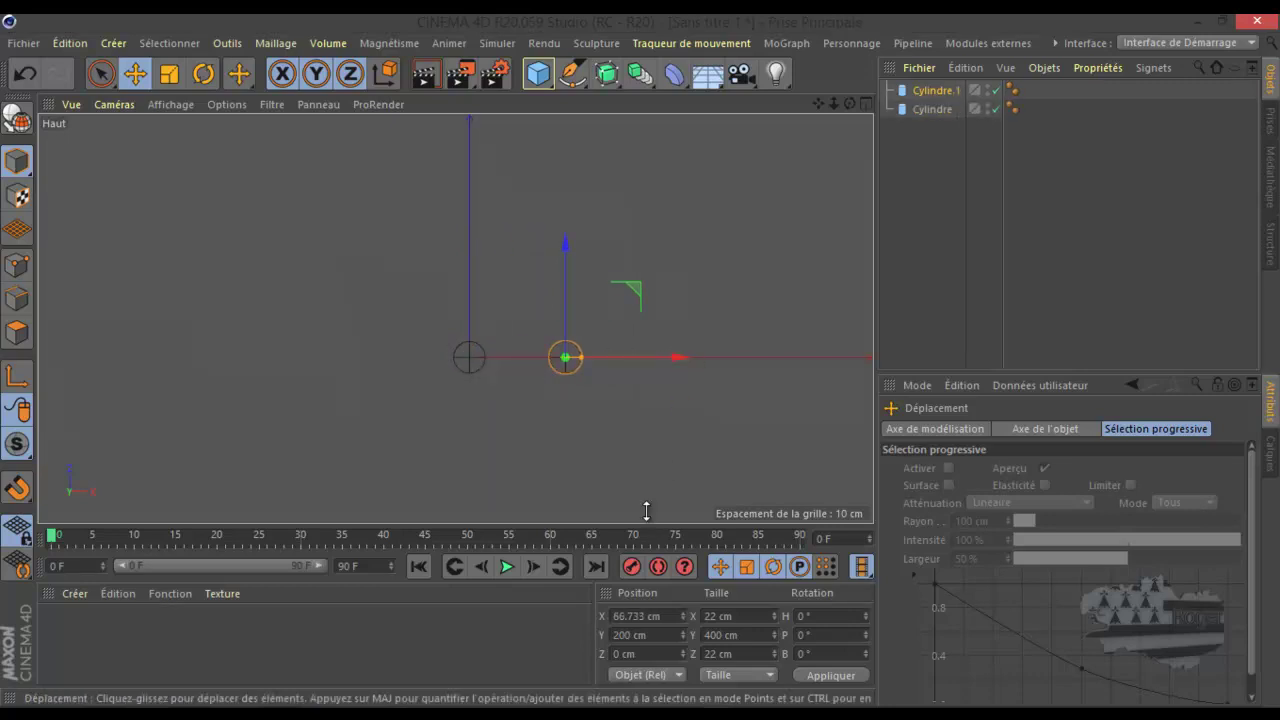
{"action": "left_click", "coordinate": [637, 616]}
{"action": "type", "text": "50"}
Duplicate the original cylinder along the Z axis and set the copy's Z position to 50 cm
{"action": "left_click", "coordinate": [925, 109]}
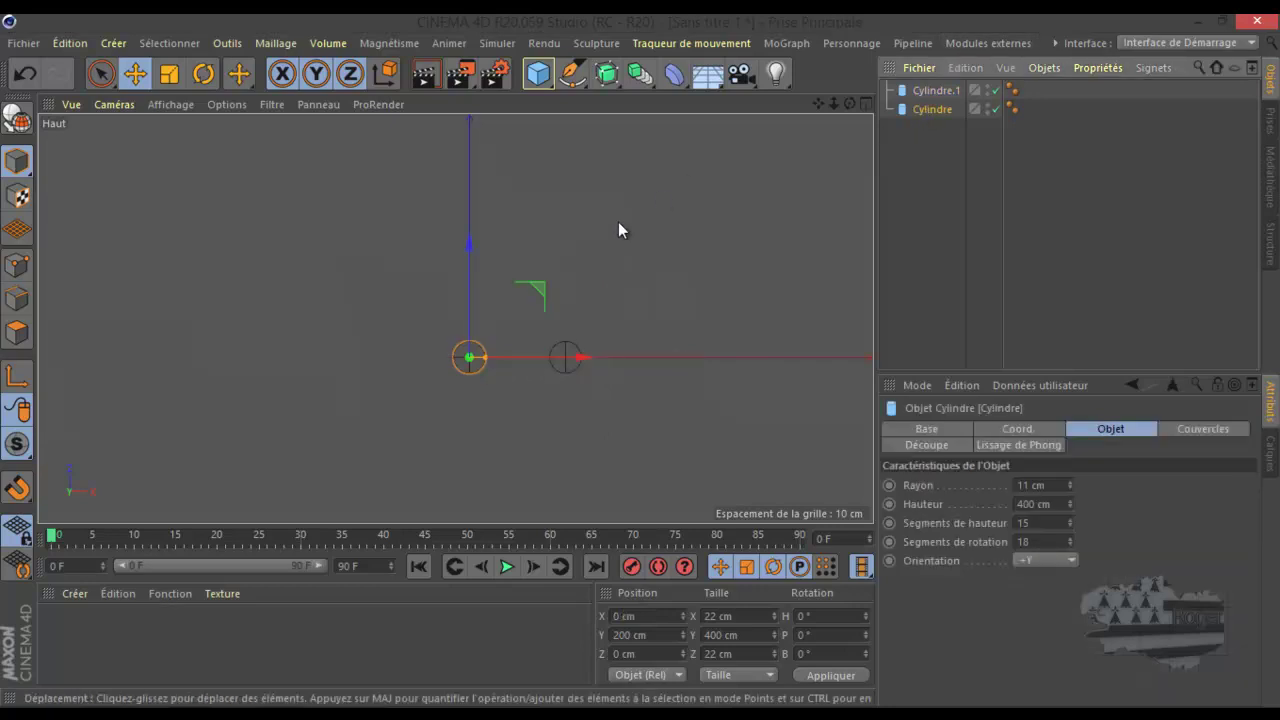
{"action": "left_click_drag", "start_coordinate": [470, 243], "coordinate": [492, 176], "text": "ctrl"}
{"action": "double_click", "coordinate": [629, 655]}
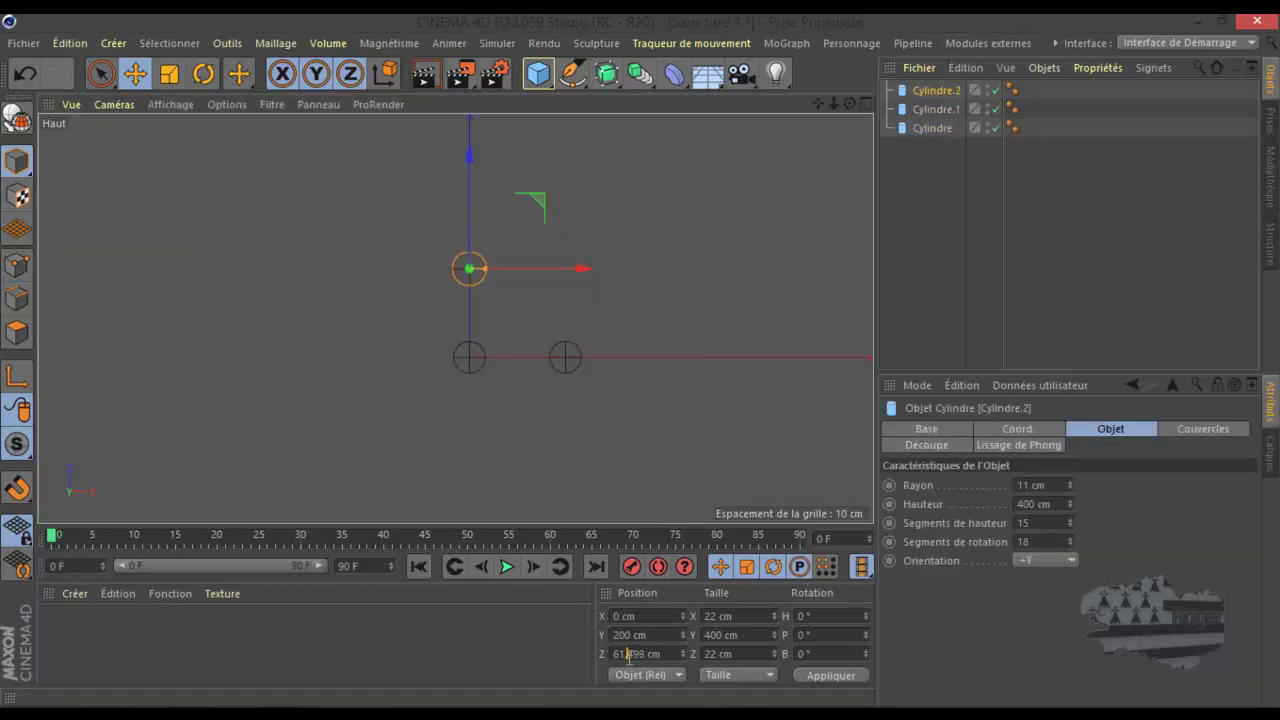
{"action": "type", "text": "50"}
{"action": "key", "text": "Return"}
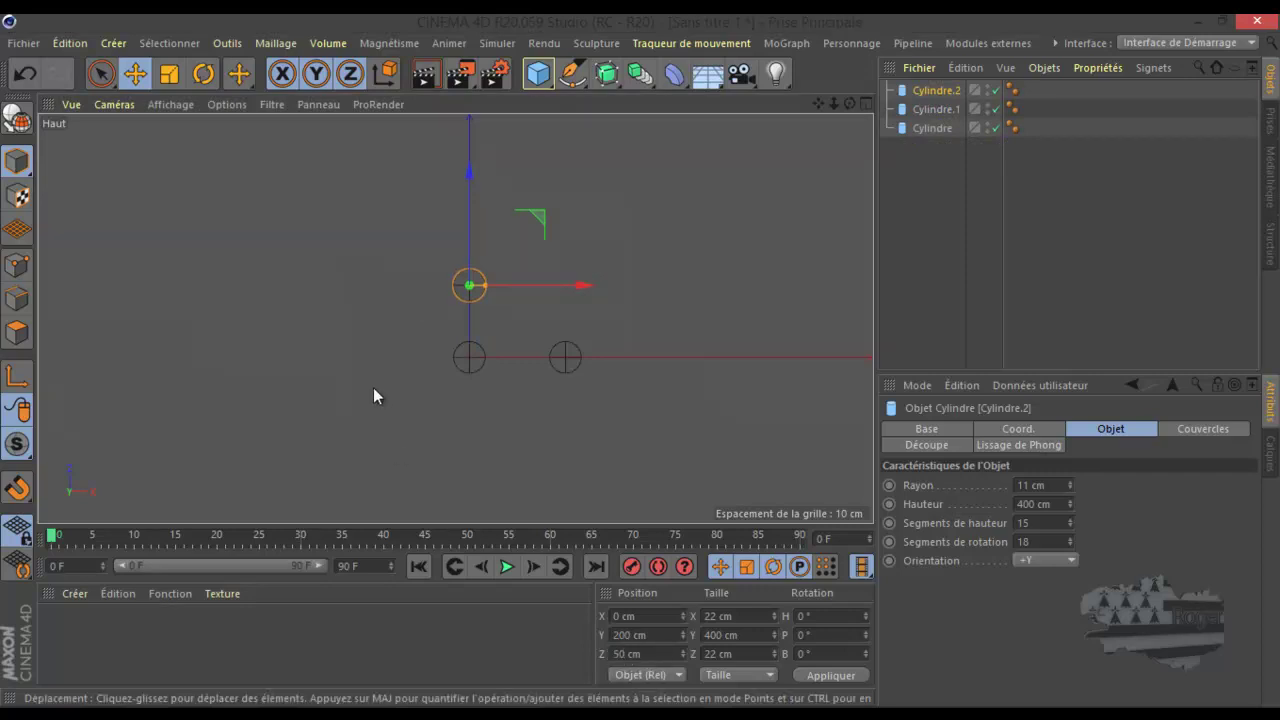
Set the X position of Cylindre.1 to 50 cm
{"action": "left_click", "coordinate": [921, 109]}
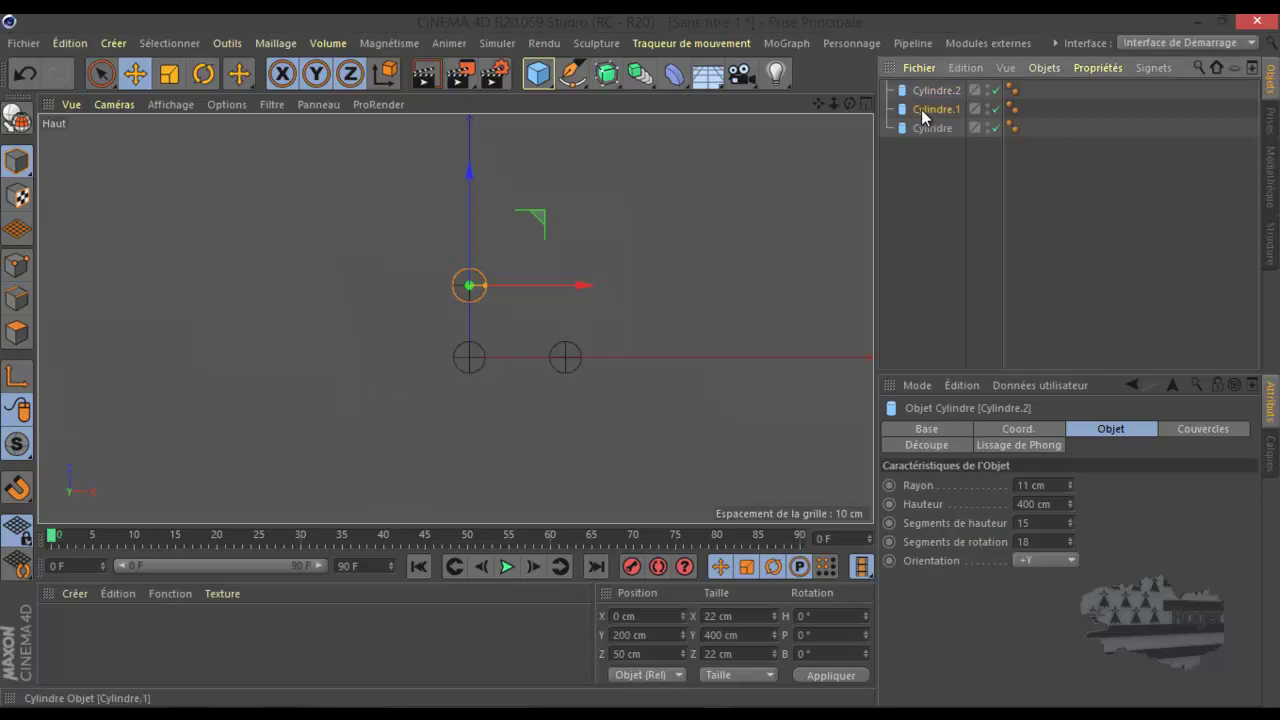
{"action": "left_click", "coordinate": [649, 614]}
{"action": "type", "text": "50"}
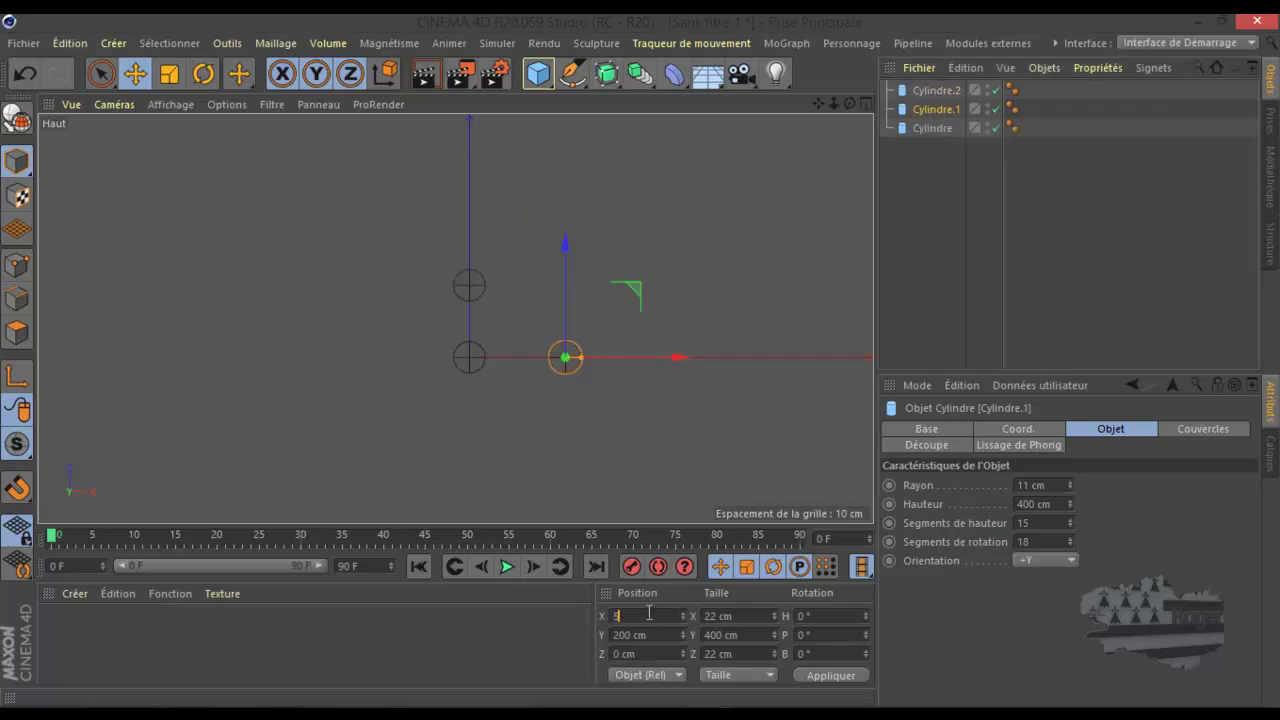
{"action": "left_click", "coordinate": [828, 676]}
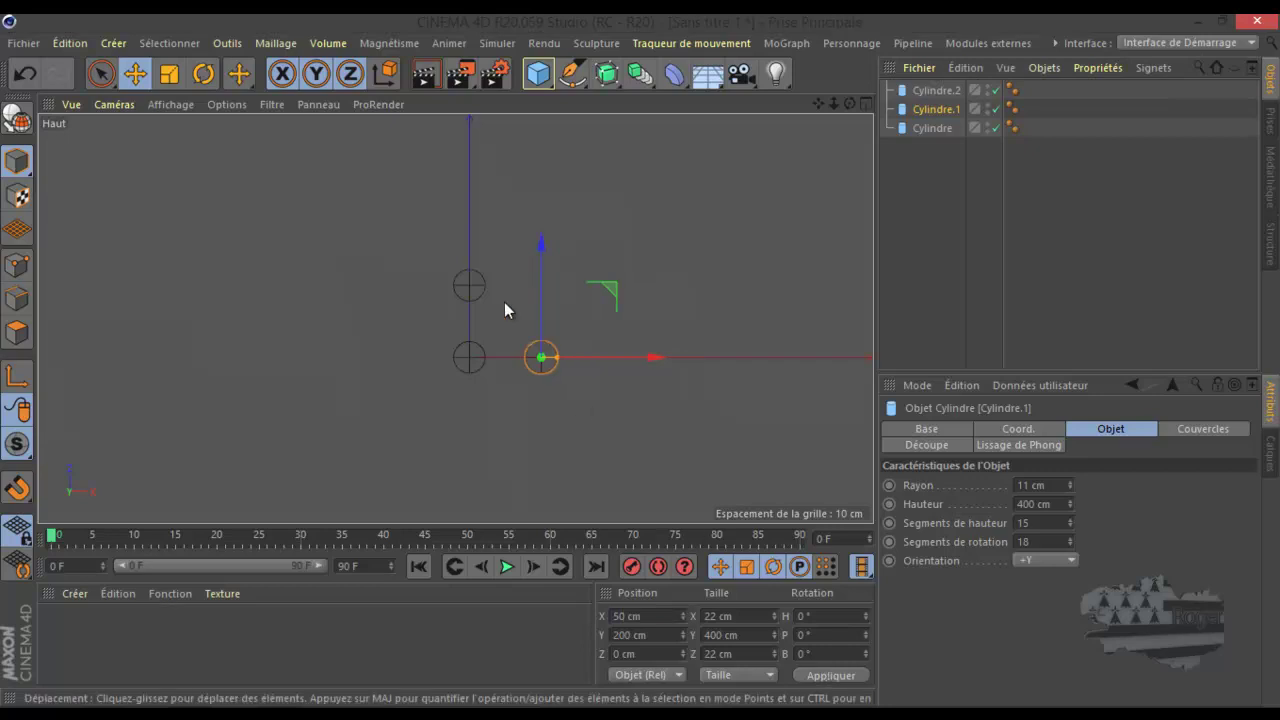
Select Cylindre.2 and examine the arrangement of the three cylinders in the perspective view
{"action": "left_click", "coordinate": [933, 91]}
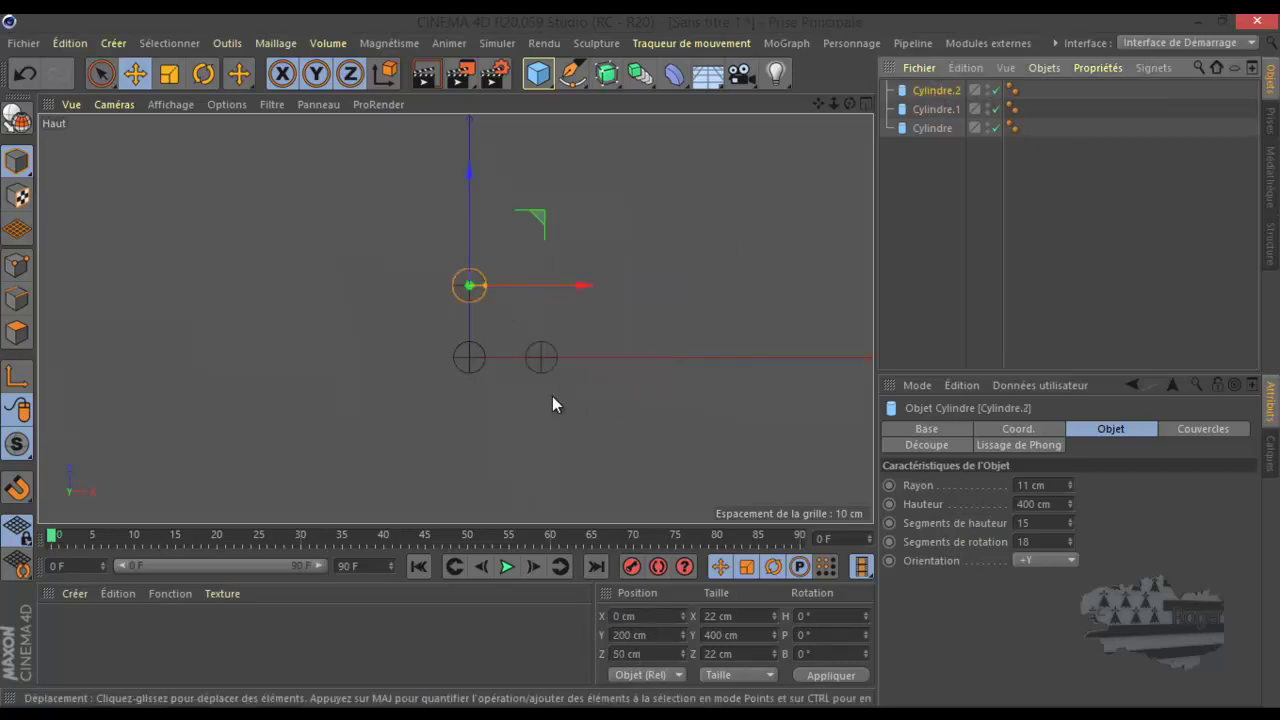
{"action": "middle_click", "coordinate": [431, 336]}
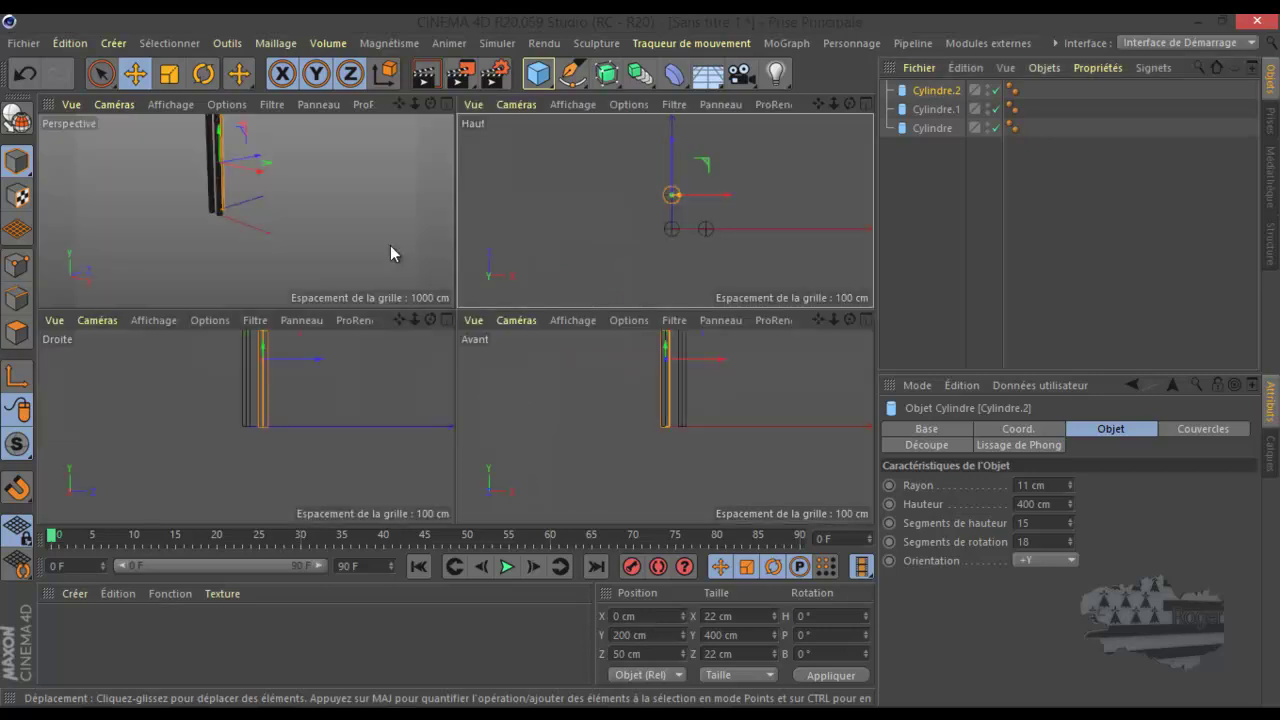
{"action": "middle_click", "coordinate": [390, 245]}
{"action": "scroll", "coordinate": [405, 320], "scroll_direction": "up", "scroll_amount": 6}
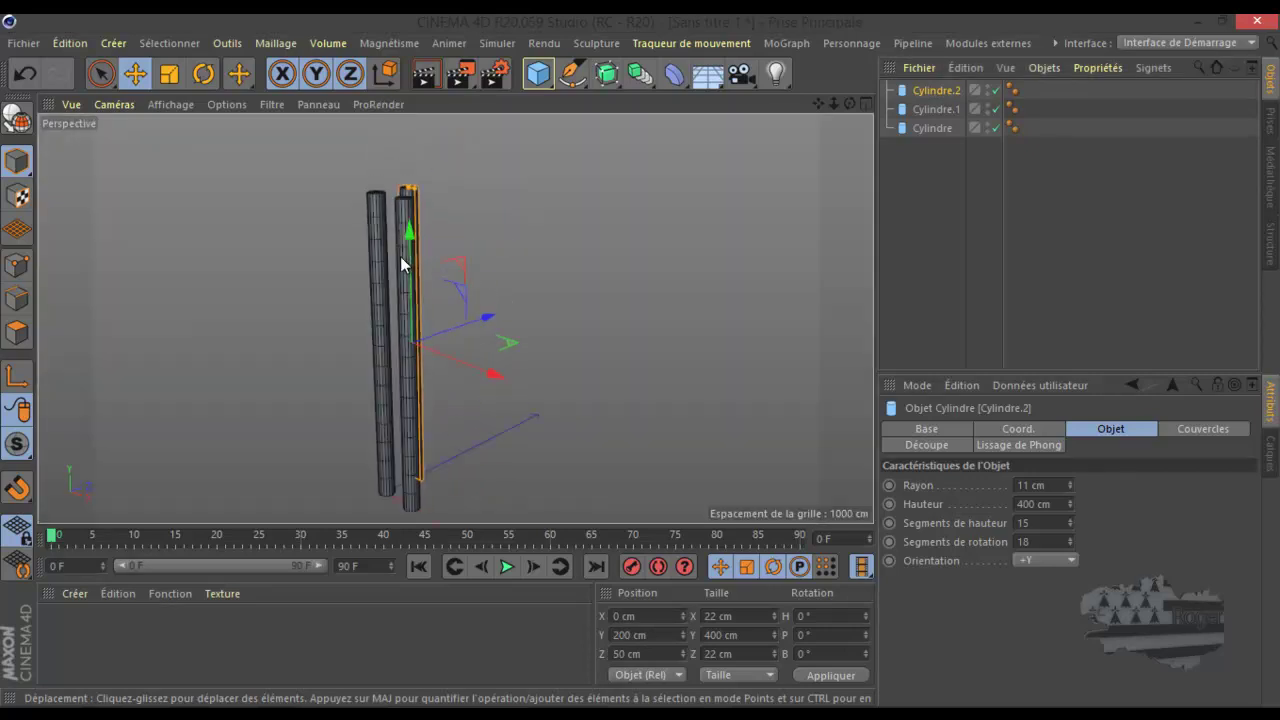
{"action": "scroll", "coordinate": [586, 274], "scroll_direction": "down", "scroll_amount": 3}
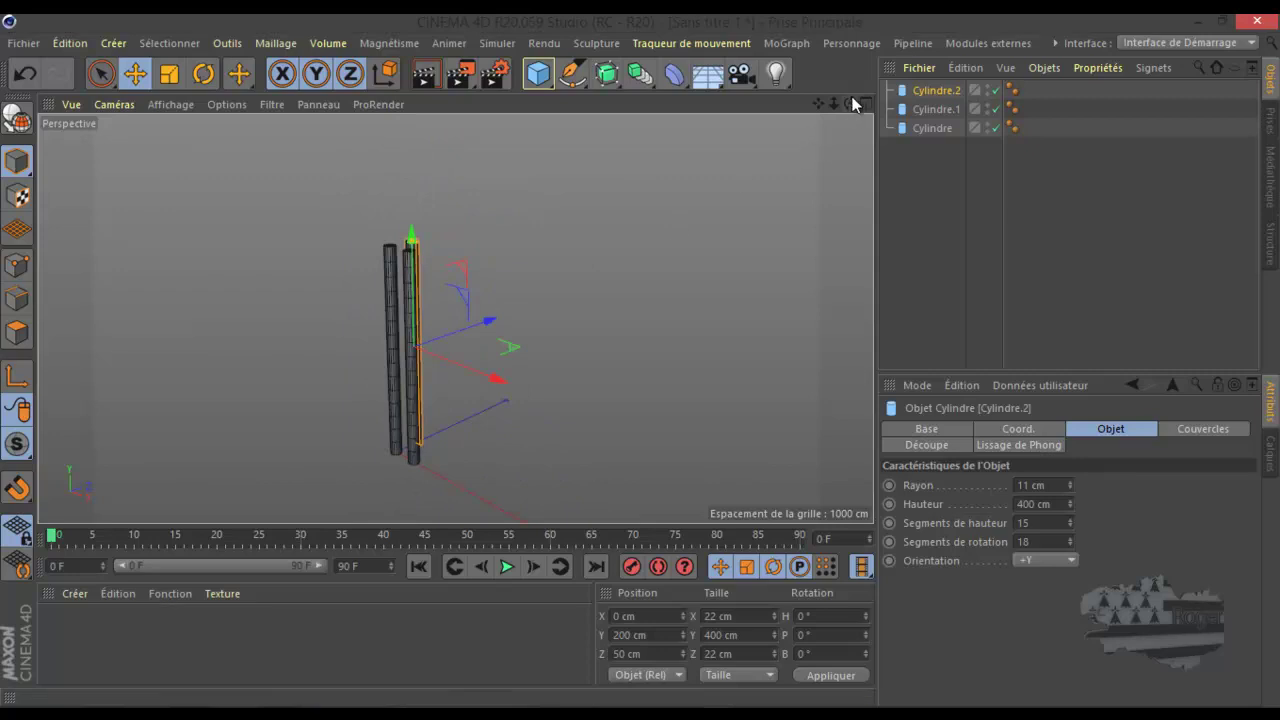
Select all three cylinders and set their height to 800 cm
{"action": "left_click_drag", "start_coordinate": [849, 104], "coordinate": [641, 360]}
{"action": "left_click_drag", "start_coordinate": [922, 148], "coordinate": [935, 78]}
{"action": "double_click", "coordinate": [1036, 503]}
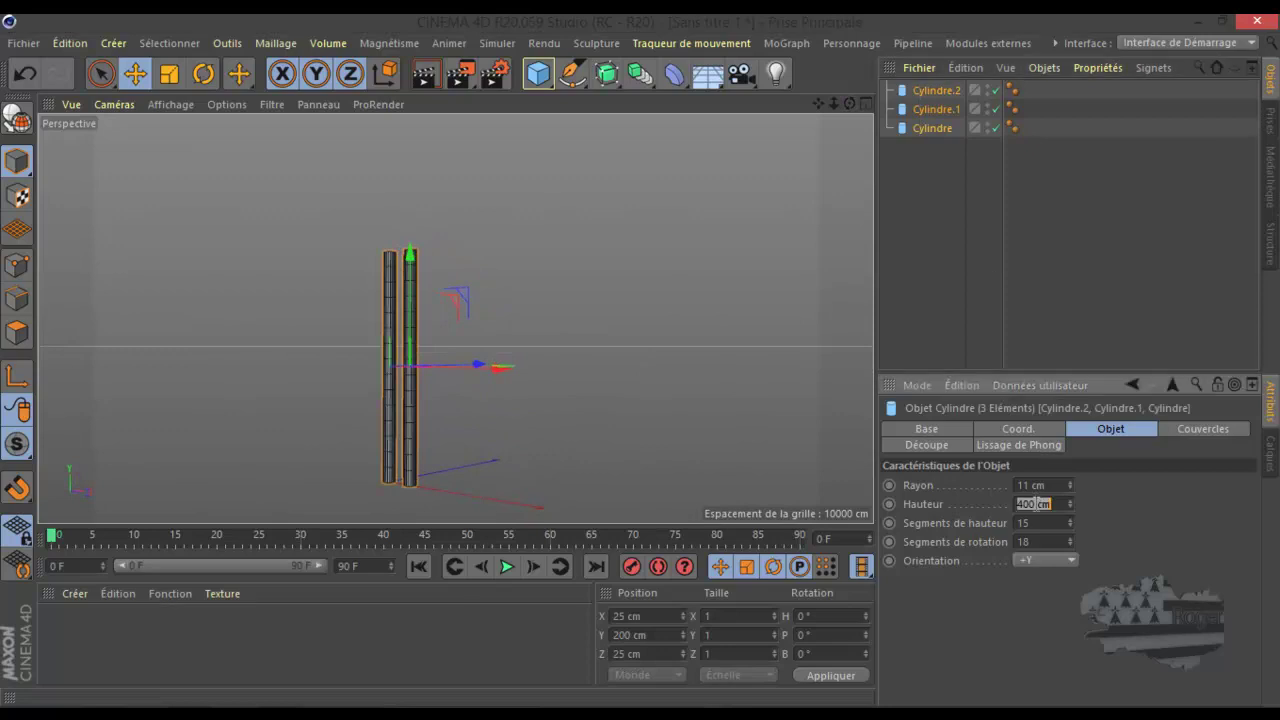
{"action": "type", "text": "800"}
{"action": "key", "text": "Return"}
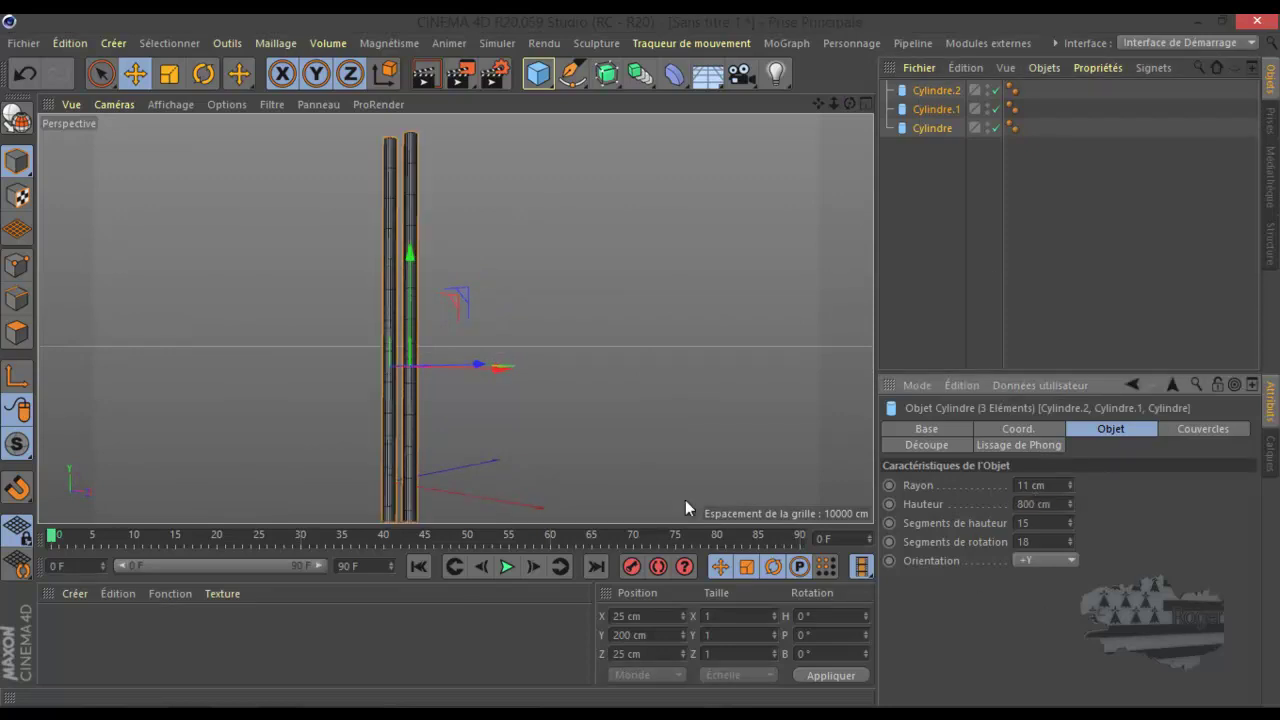
{"action": "scroll", "coordinate": [609, 440], "scroll_direction": "down", "scroll_amount": 2}
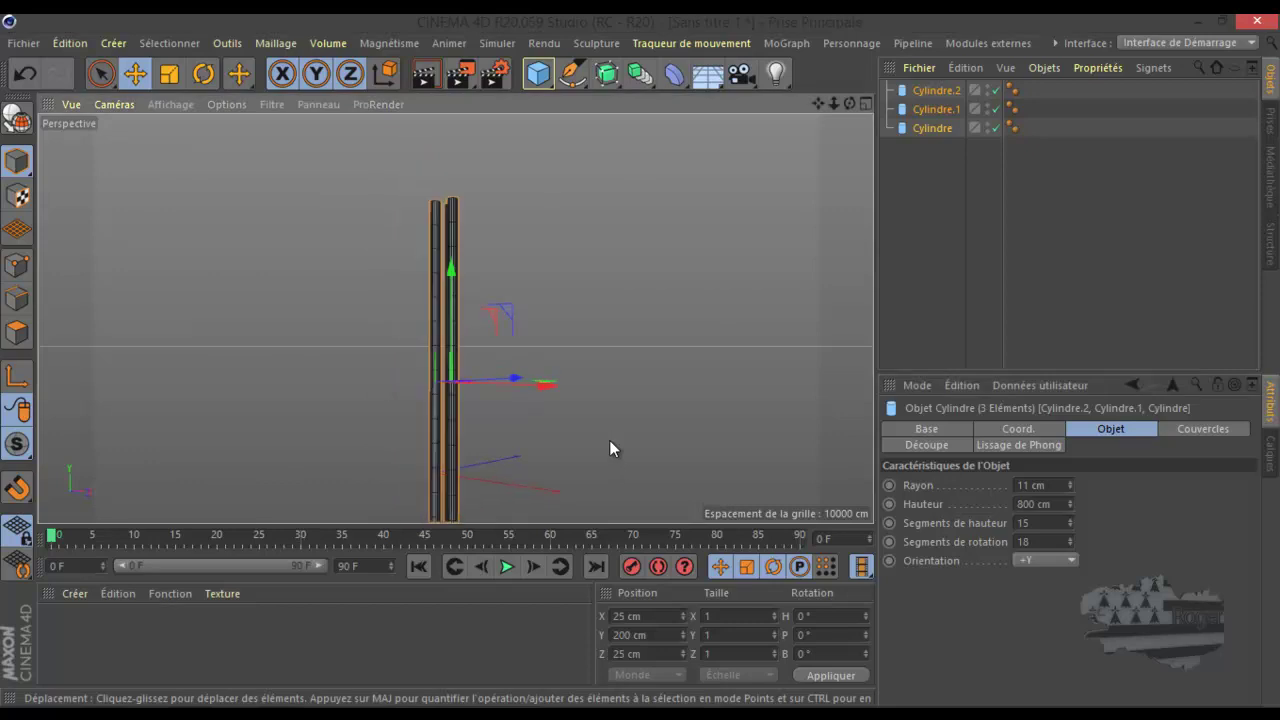
Rest each of the three cylinders on the ground with the OnFloor tool
{"action": "left_click", "coordinate": [237, 74]}
{"action": "left_click_drag", "start_coordinate": [237, 74], "coordinate": [300, 131]}
{"action": "scroll", "coordinate": [442, 505], "scroll_direction": "up", "scroll_amount": 5}
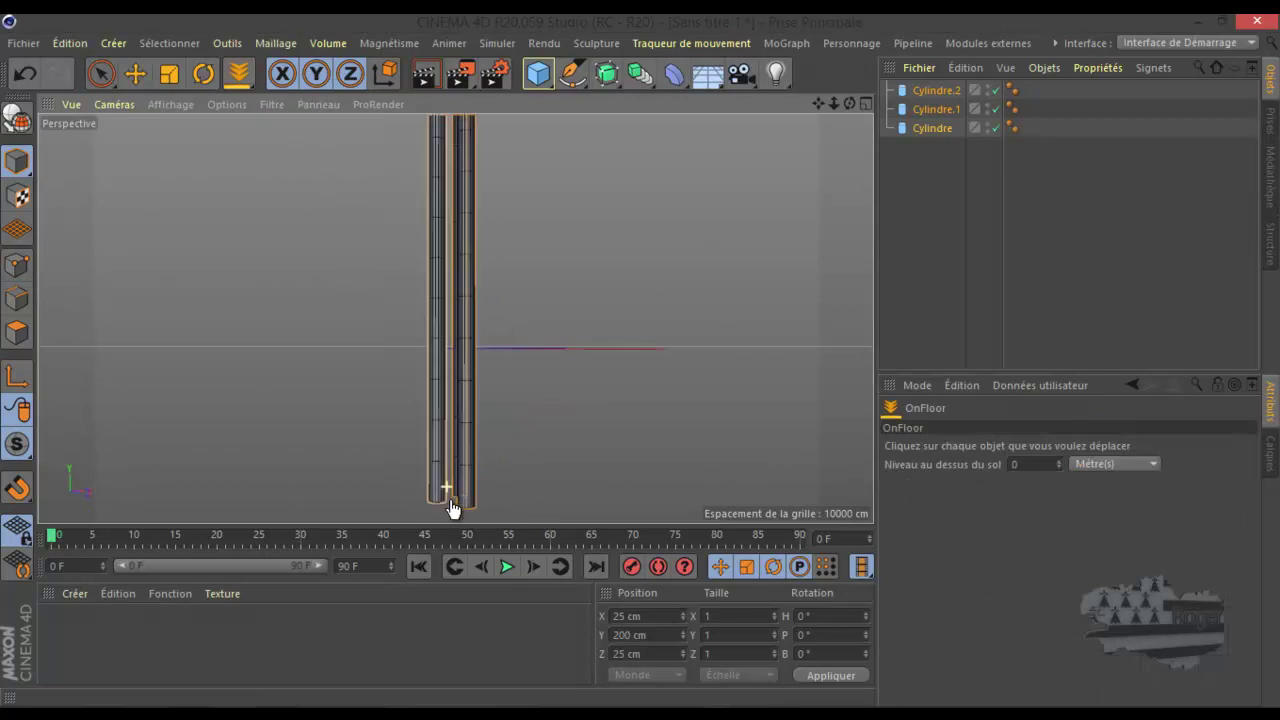
{"action": "left_click", "coordinate": [437, 504]}
{"action": "left_click", "coordinate": [456, 494]}
{"action": "left_click", "coordinate": [475, 507]}
{"action": "scroll", "coordinate": [508, 478], "scroll_direction": "down", "scroll_amount": 5}
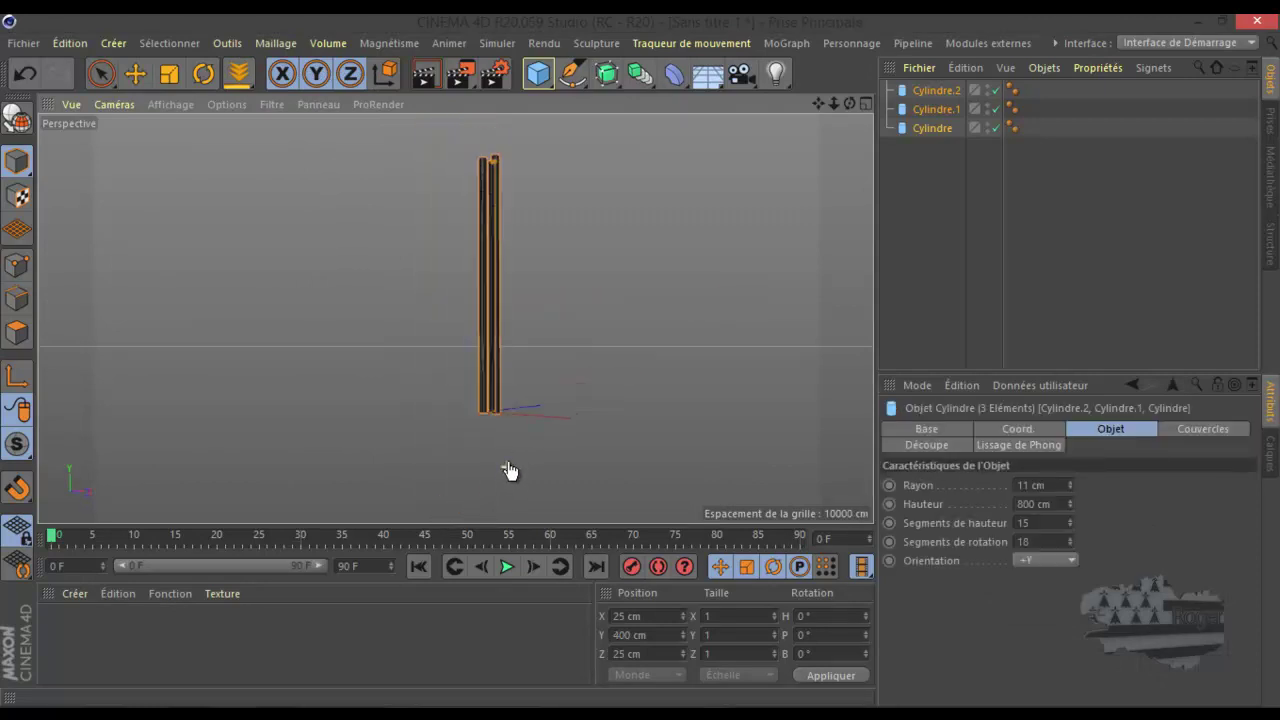
{"action": "left_click", "coordinate": [152, 76]}
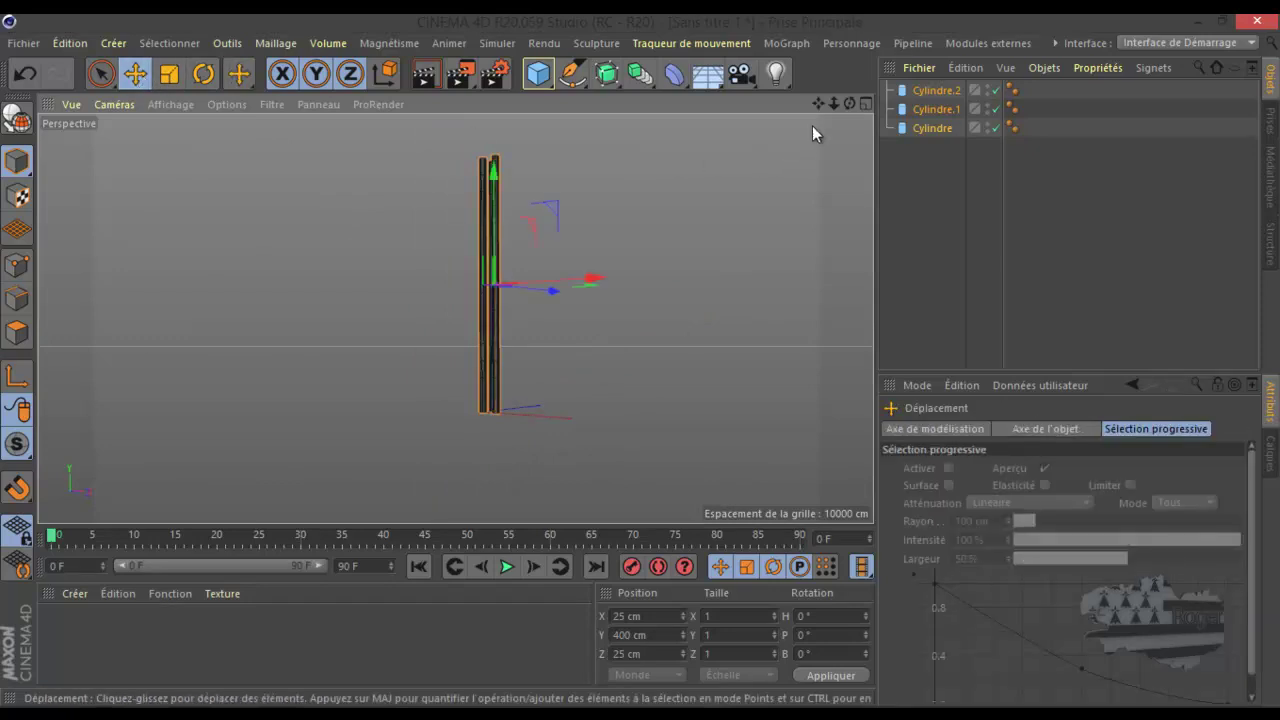
Add a new cylinder in the right view for the truss diagonal
{"action": "left_click_drag", "start_coordinate": [850, 102], "coordinate": [643, 359]}
{"action": "scroll", "coordinate": [497, 214], "scroll_direction": "up", "scroll_amount": 6}
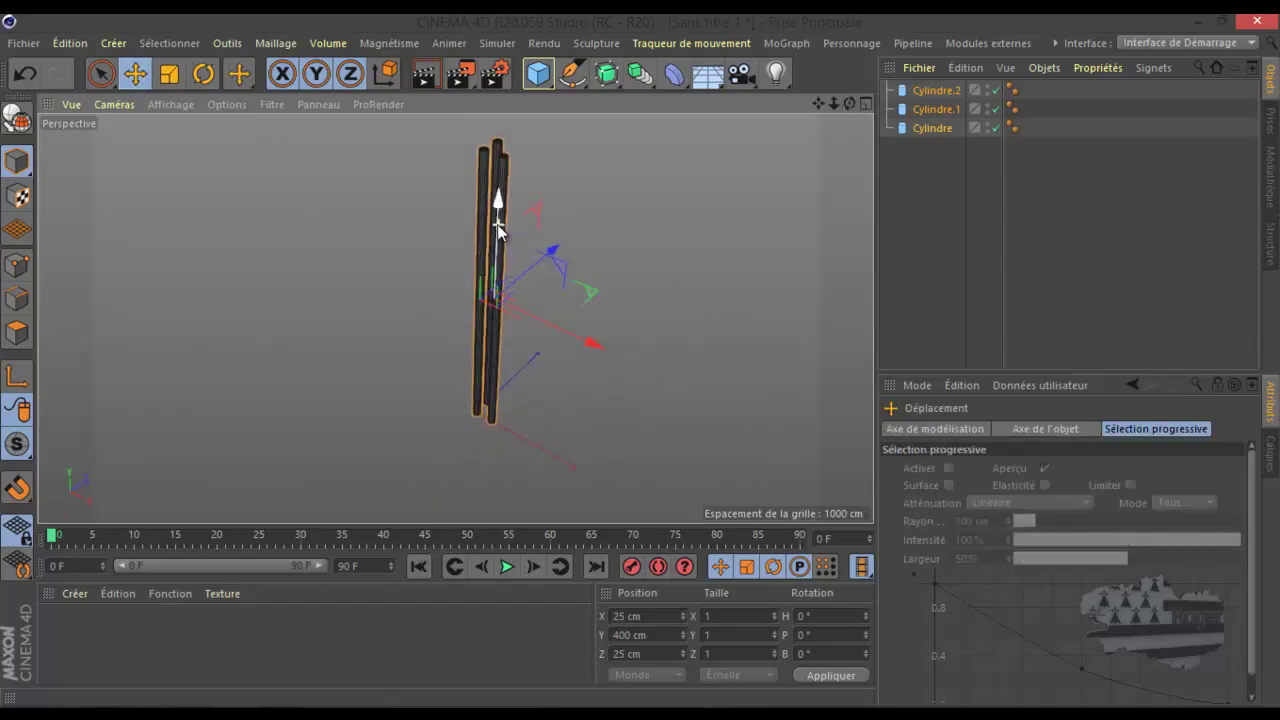
{"action": "scroll", "coordinate": [497, 224], "scroll_direction": "up", "scroll_amount": 3}
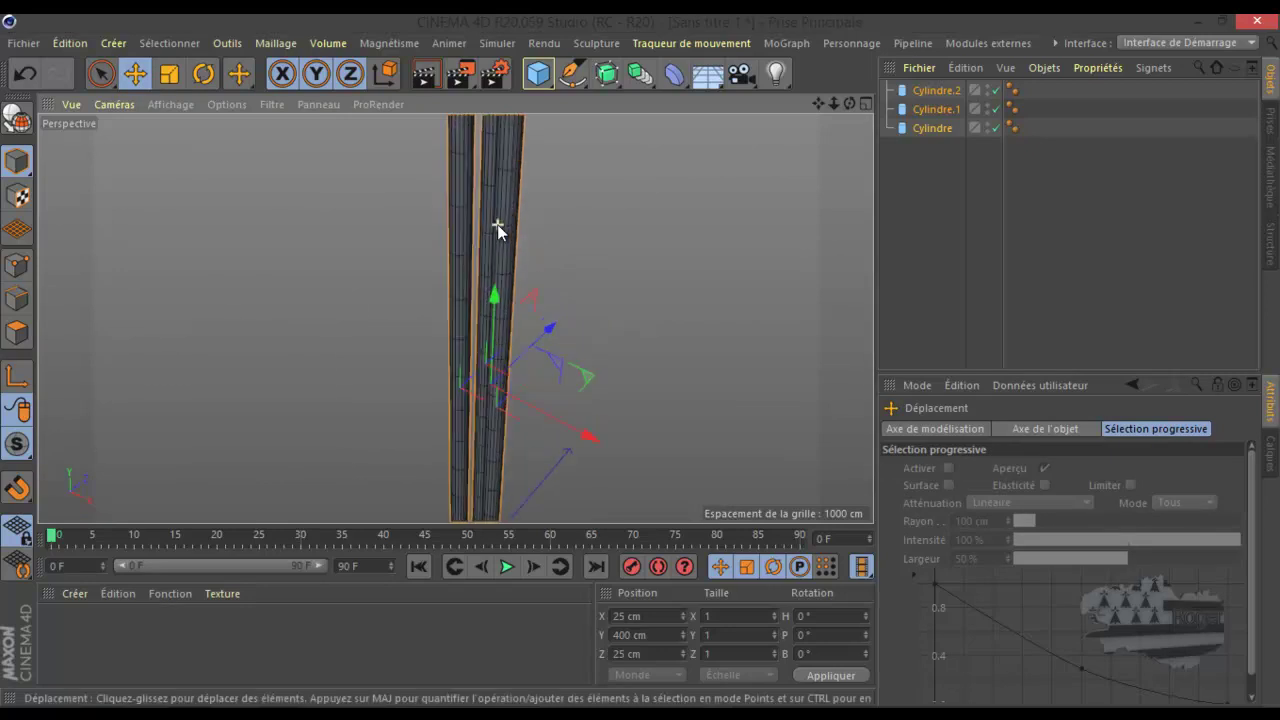
{"action": "left_click_drag", "start_coordinate": [641, 359], "coordinate": [639, 359]}
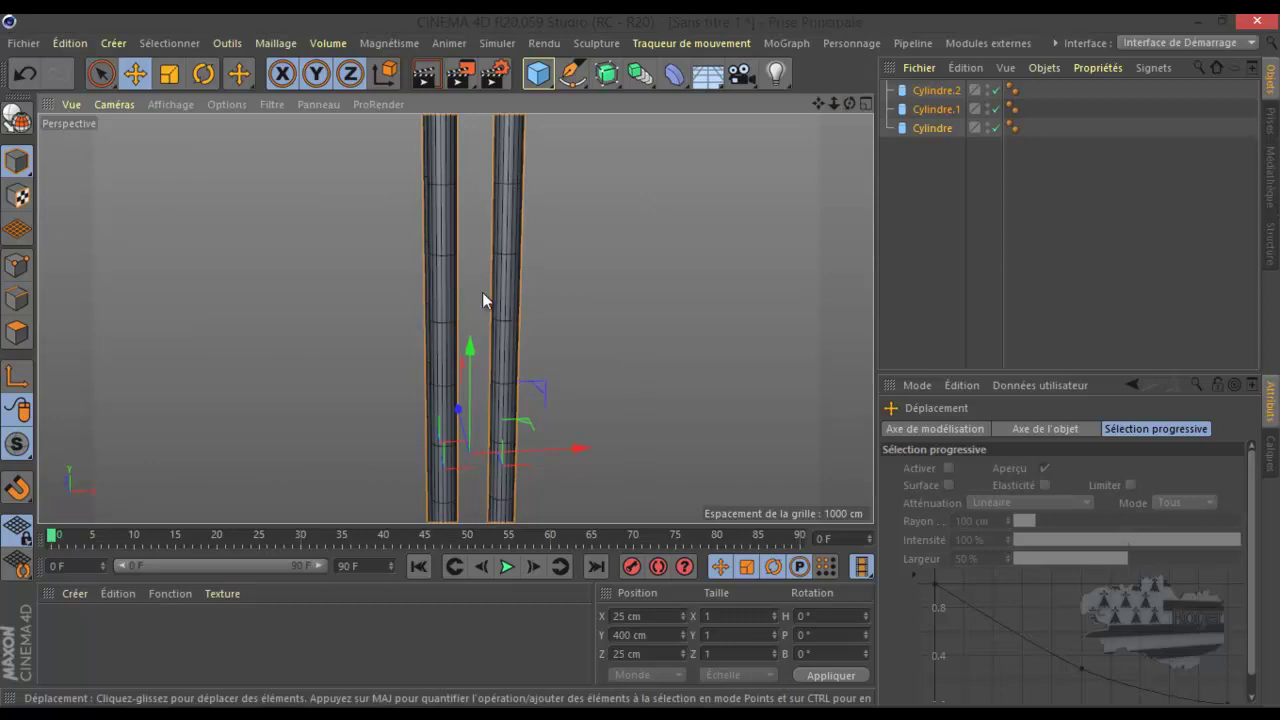
{"action": "middle_click", "coordinate": [495, 288]}
{"action": "middle_click", "coordinate": [381, 424]}
{"action": "key", "text": "o"}
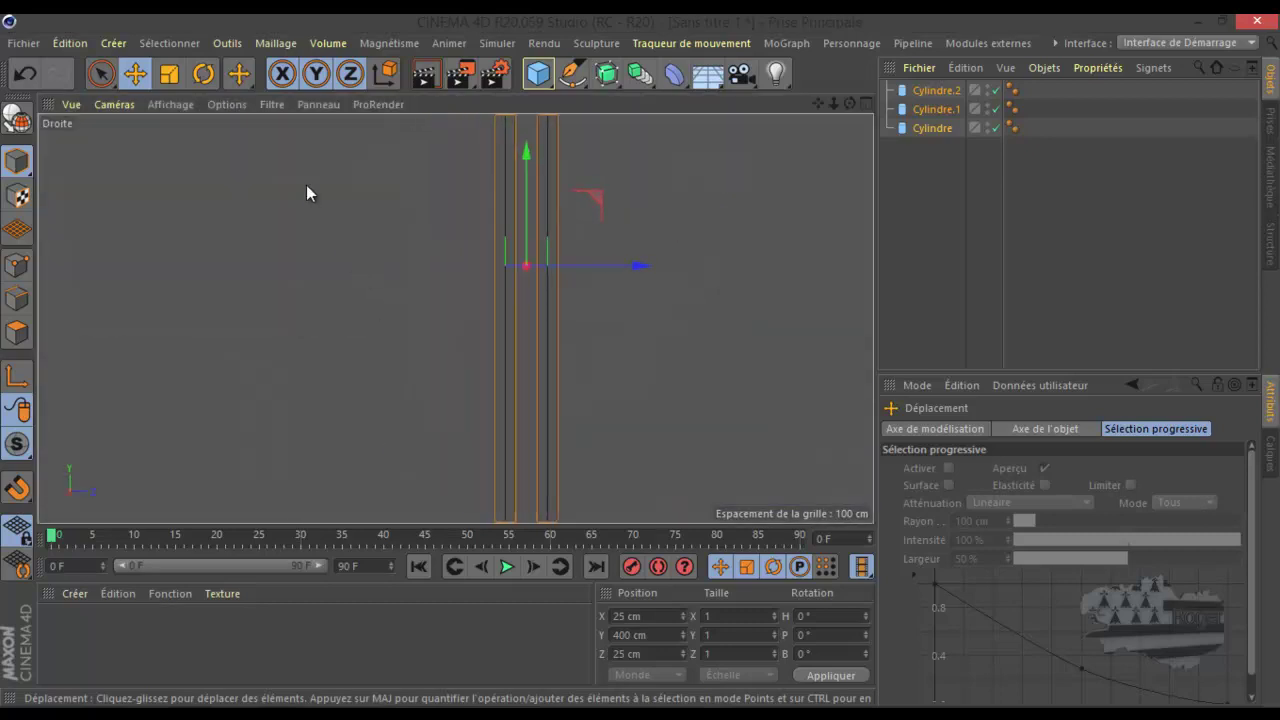
{"action": "left_click", "coordinate": [538, 73]}
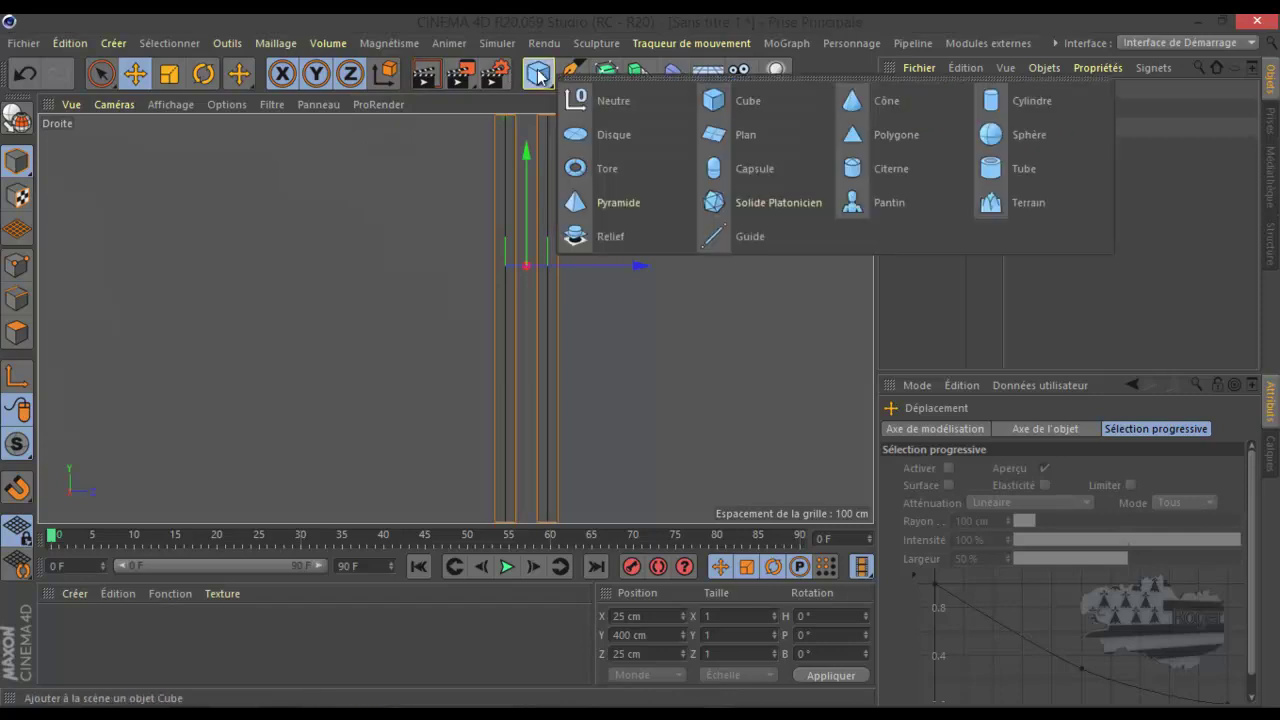
{"action": "left_click", "coordinate": [1007, 101]}
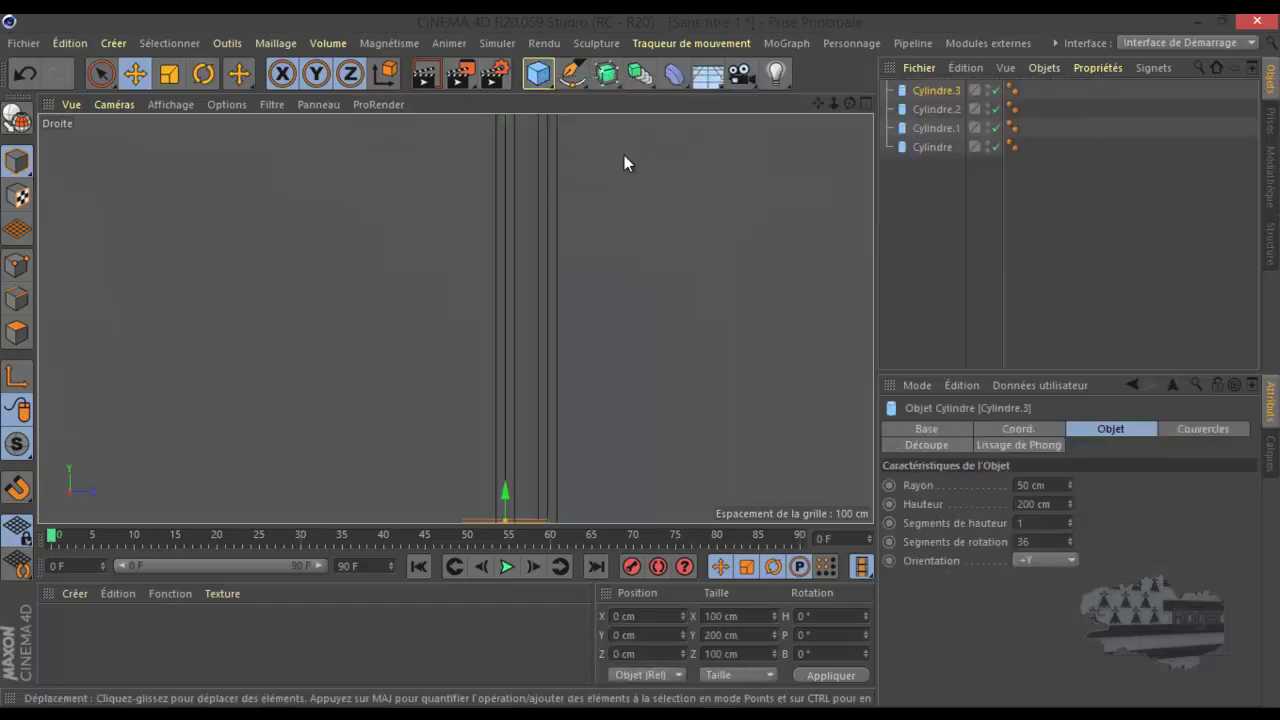
Rotate the new cylinder by about -47° in pitch so it lies diagonally across the uprights' base
{"action": "scroll", "coordinate": [549, 323], "scroll_direction": "up", "scroll_amount": 5}
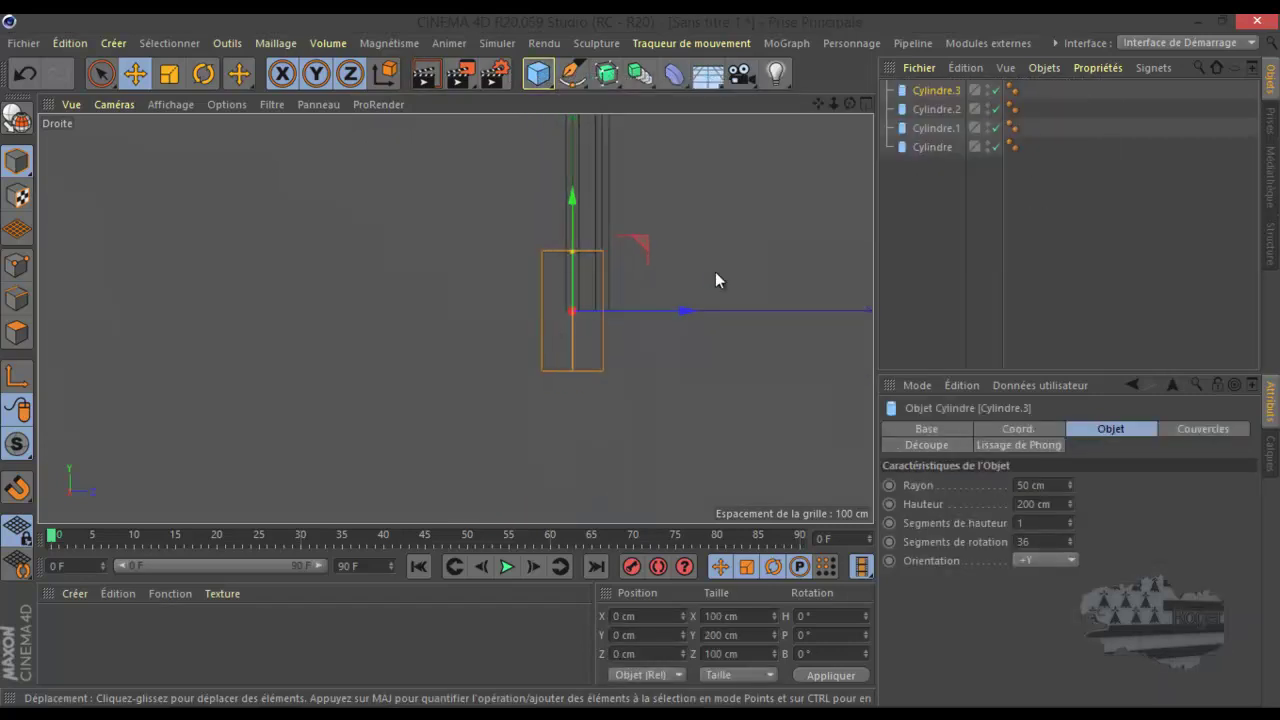
{"action": "left_click", "coordinate": [203, 73]}
{"action": "left_click_drag", "start_coordinate": [621, 260], "coordinate": [662, 316]}
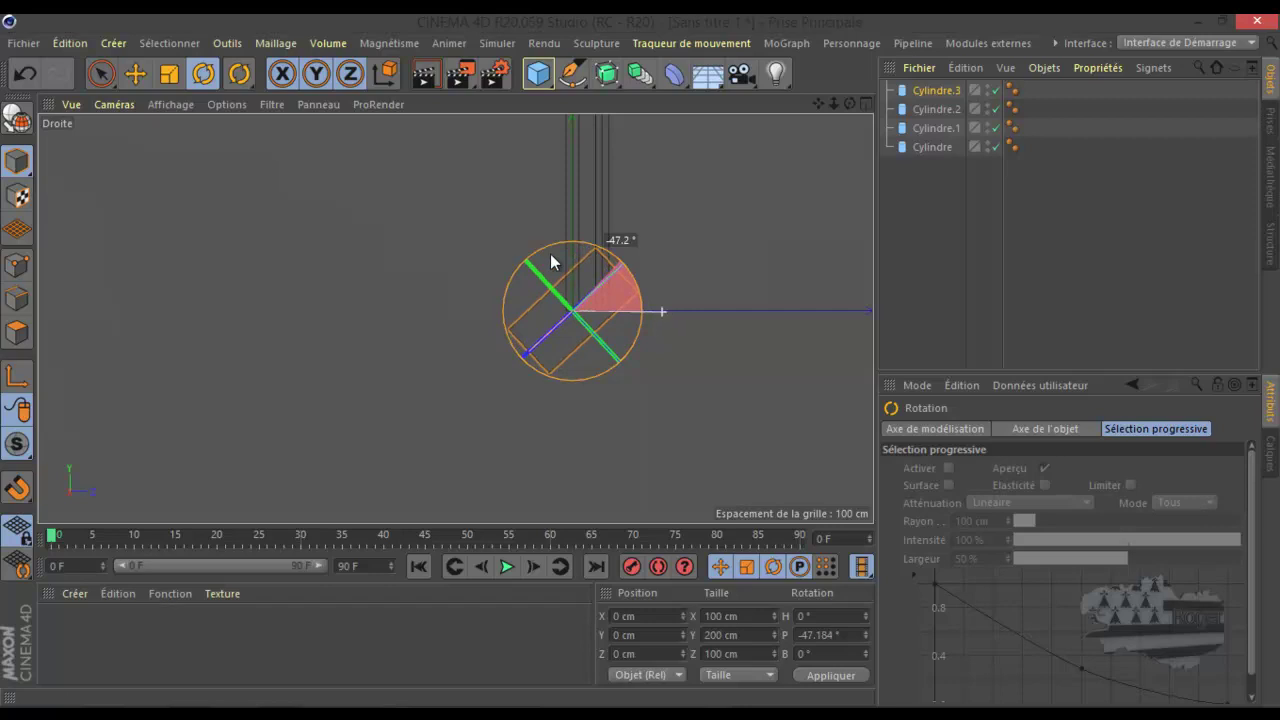
{"action": "left_click", "coordinate": [135, 73]}
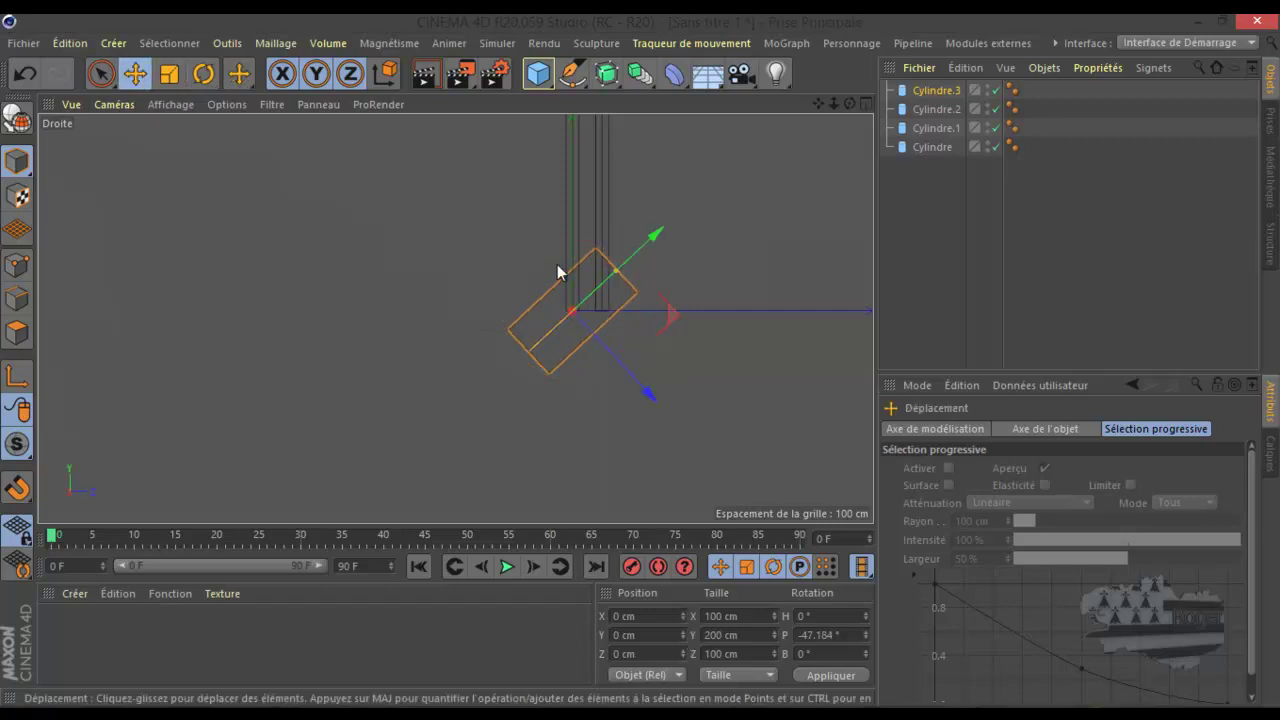
Set the diagonal cylinder's radius to 5 cm and its rotation segments to 10
{"action": "left_click", "coordinate": [928, 90]}
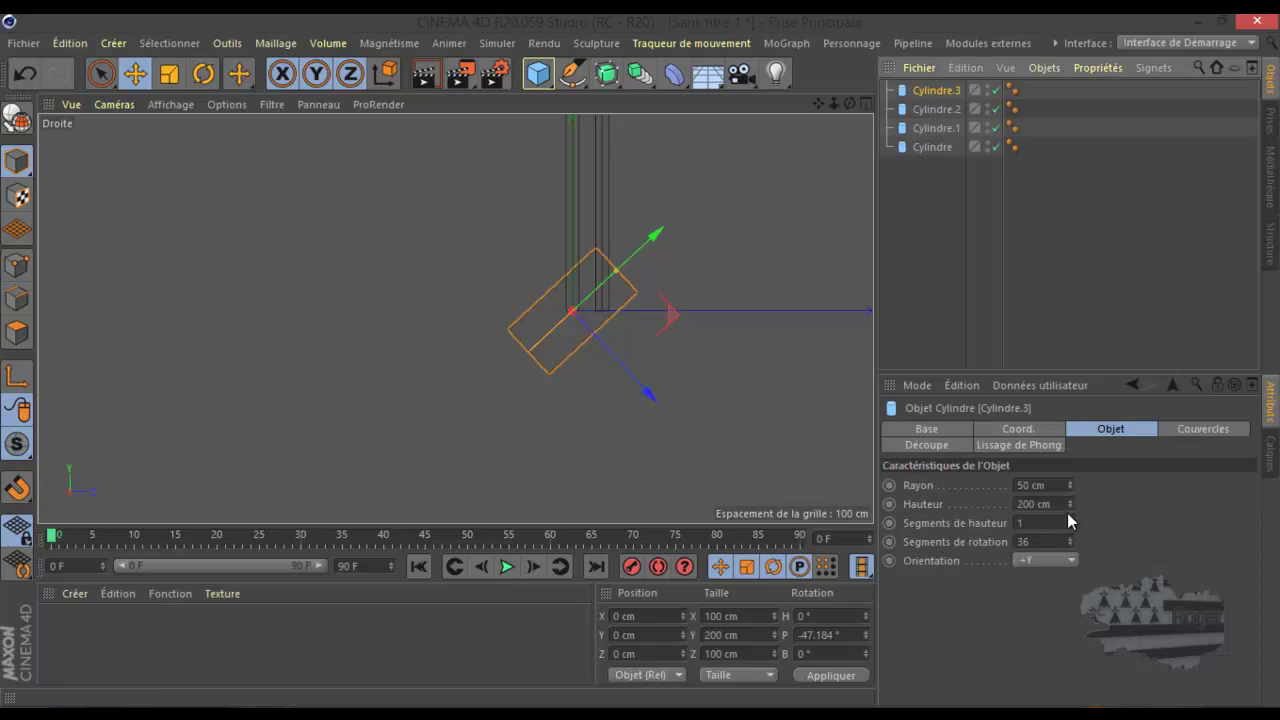
{"action": "left_click_drag", "start_coordinate": [1070, 491], "coordinate": [1070, 488]}
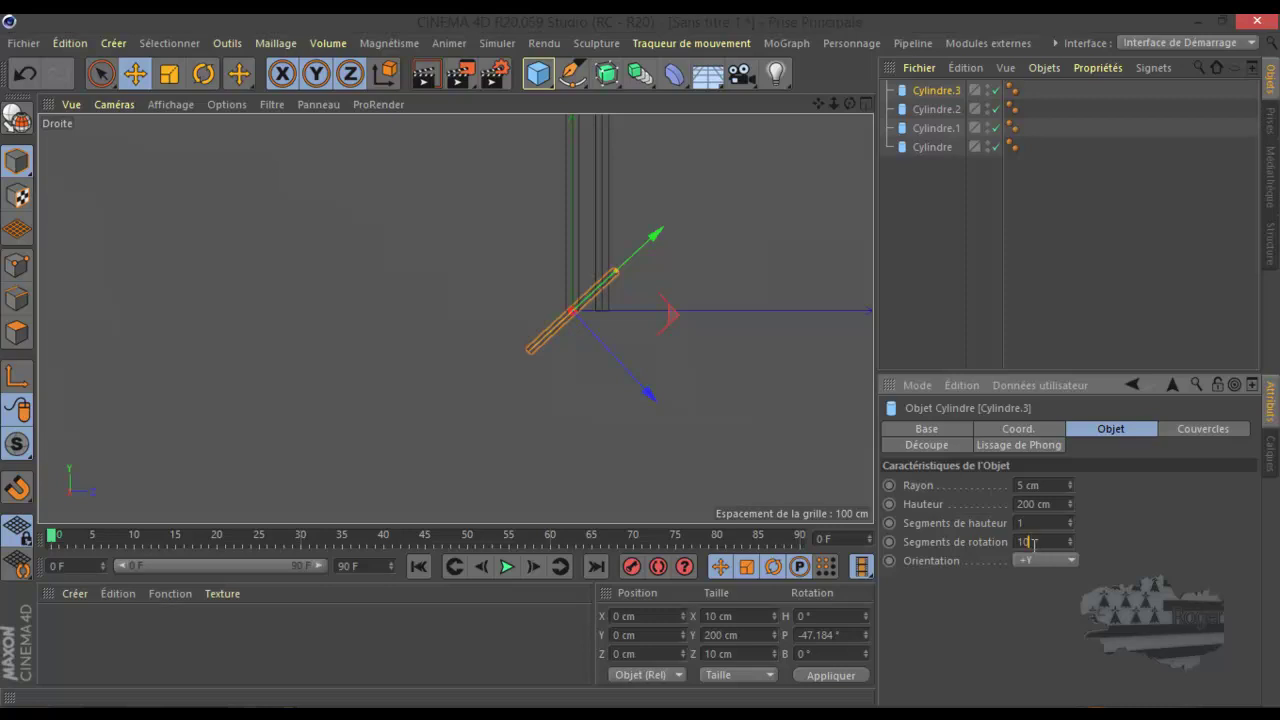
{"action": "left_click", "coordinate": [679, 436]}
{"action": "scroll", "coordinate": [640, 290], "scroll_direction": "up", "scroll_amount": 3}
{"action": "left_click", "coordinate": [936, 91]}
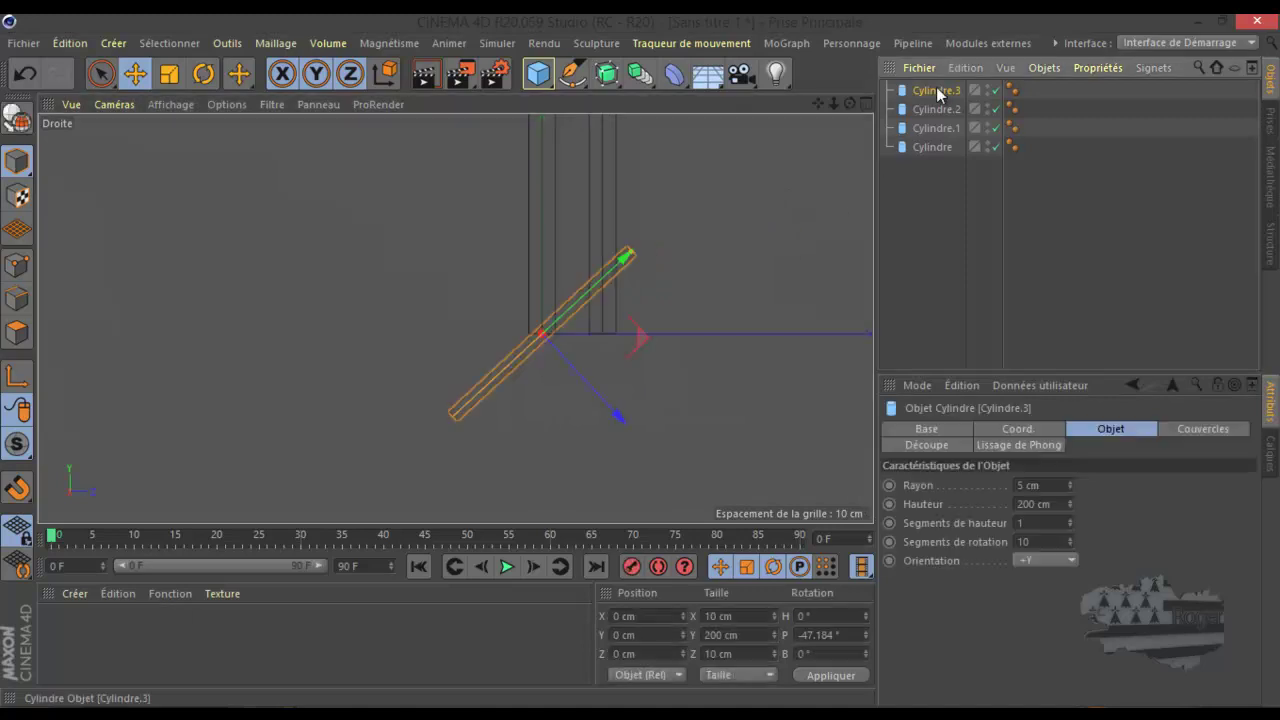
Try to realign only the diagonal cylinder's axis by setting its pitch to 0° in axis mode, and undo the rotation
{"action": "left_click", "coordinate": [18, 380]}
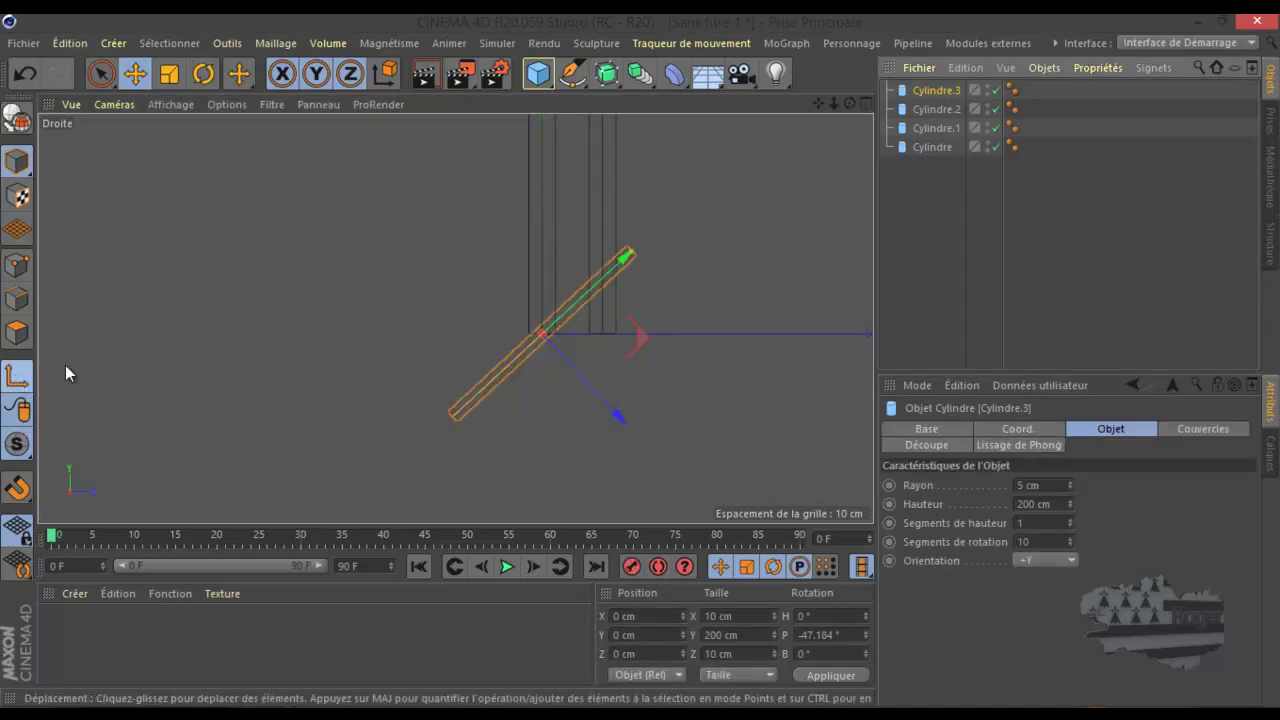
{"action": "left_click", "coordinate": [820, 635]}
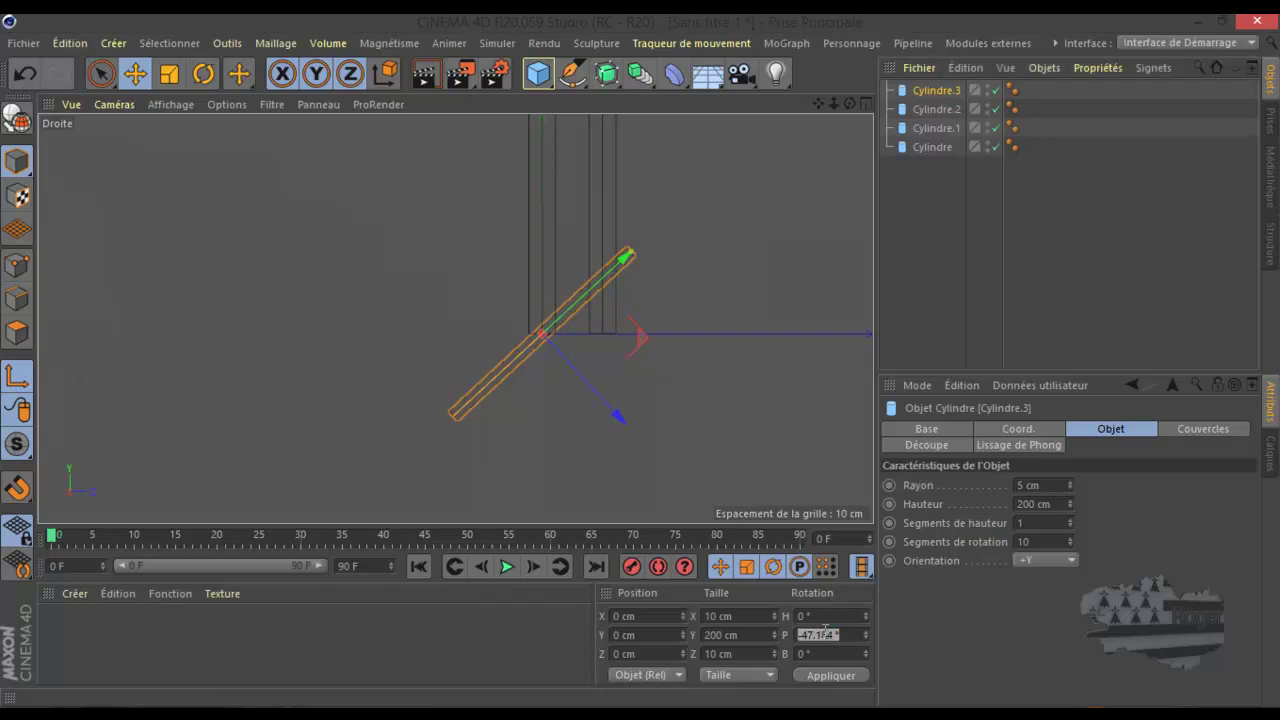
{"action": "key", "text": "Return"}
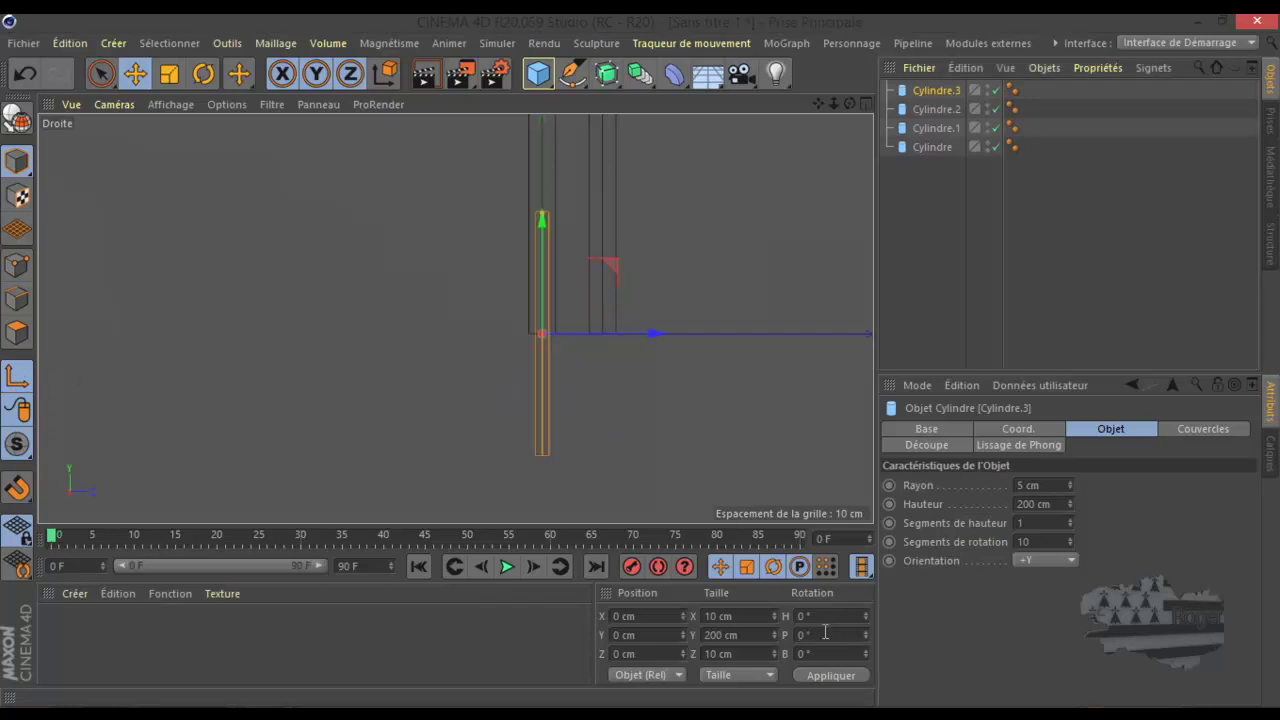
{"action": "left_click", "coordinate": [28, 79]}
{"action": "left_click", "coordinate": [937, 90]}
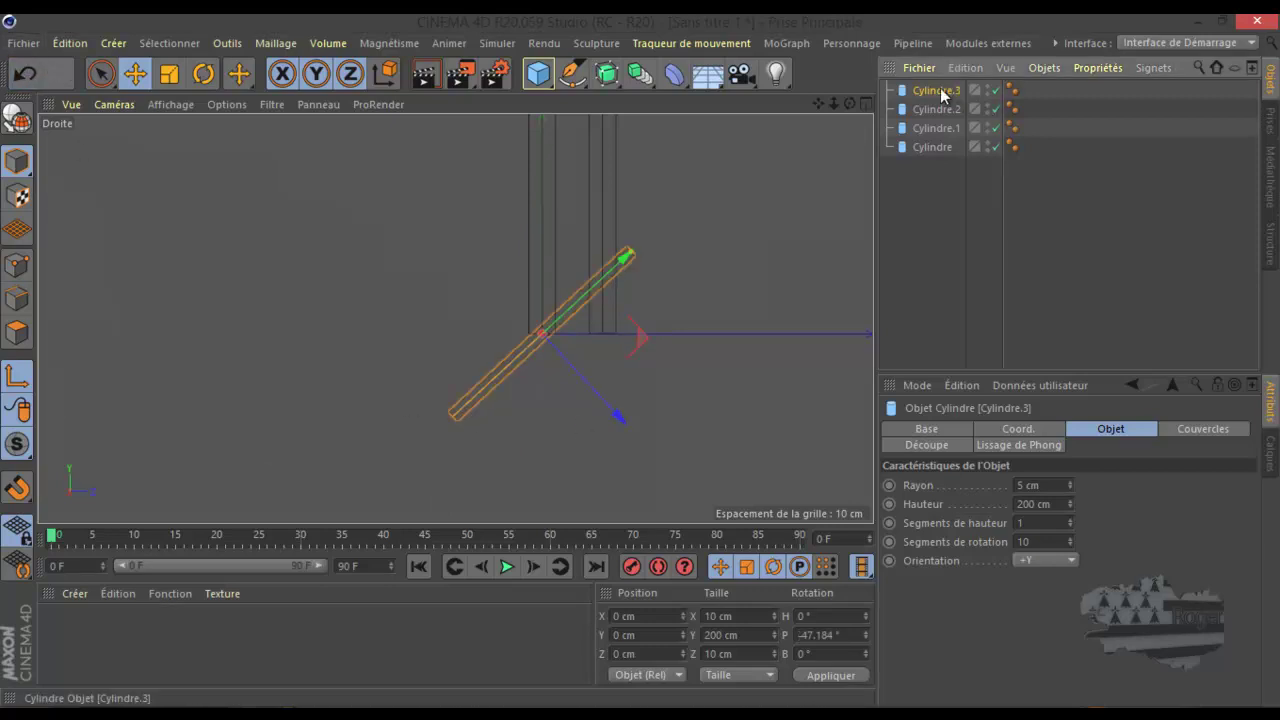
Make the diagonal cylinder editable and set its axis pitch to 0° without rotating the geometry
{"action": "left_click", "coordinate": [17, 119]}
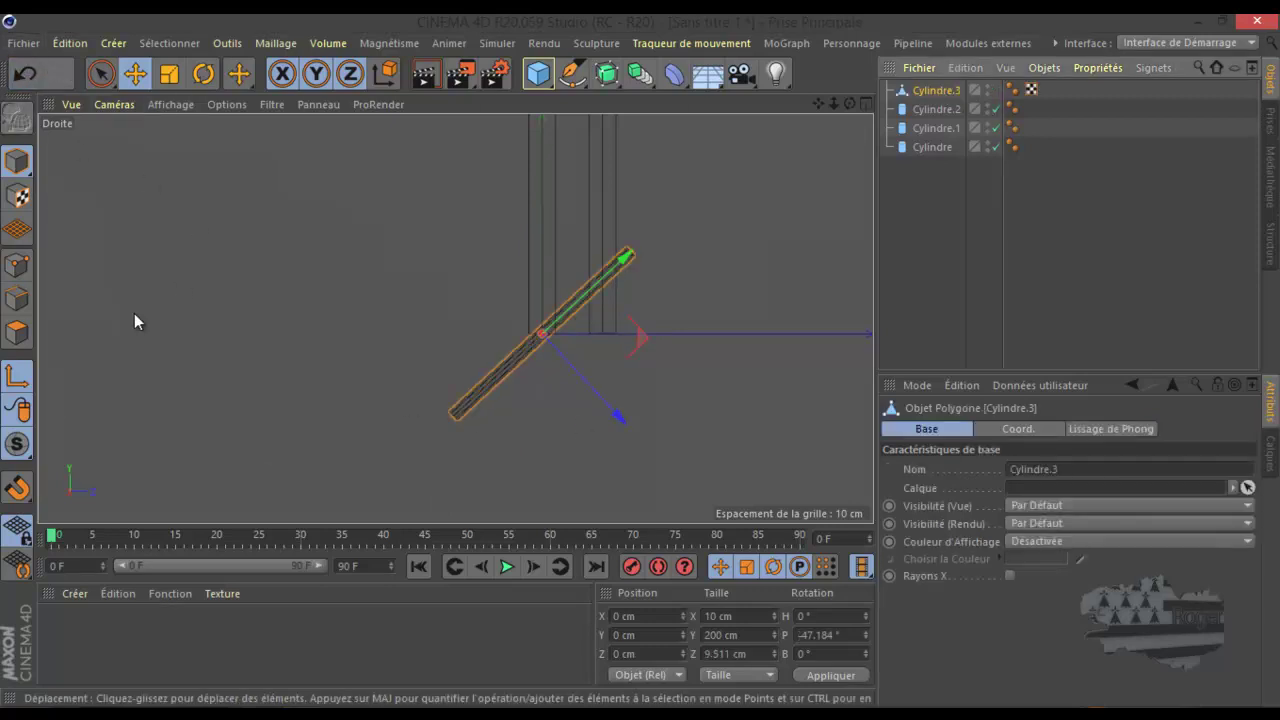
{"action": "left_click", "coordinate": [839, 634]}
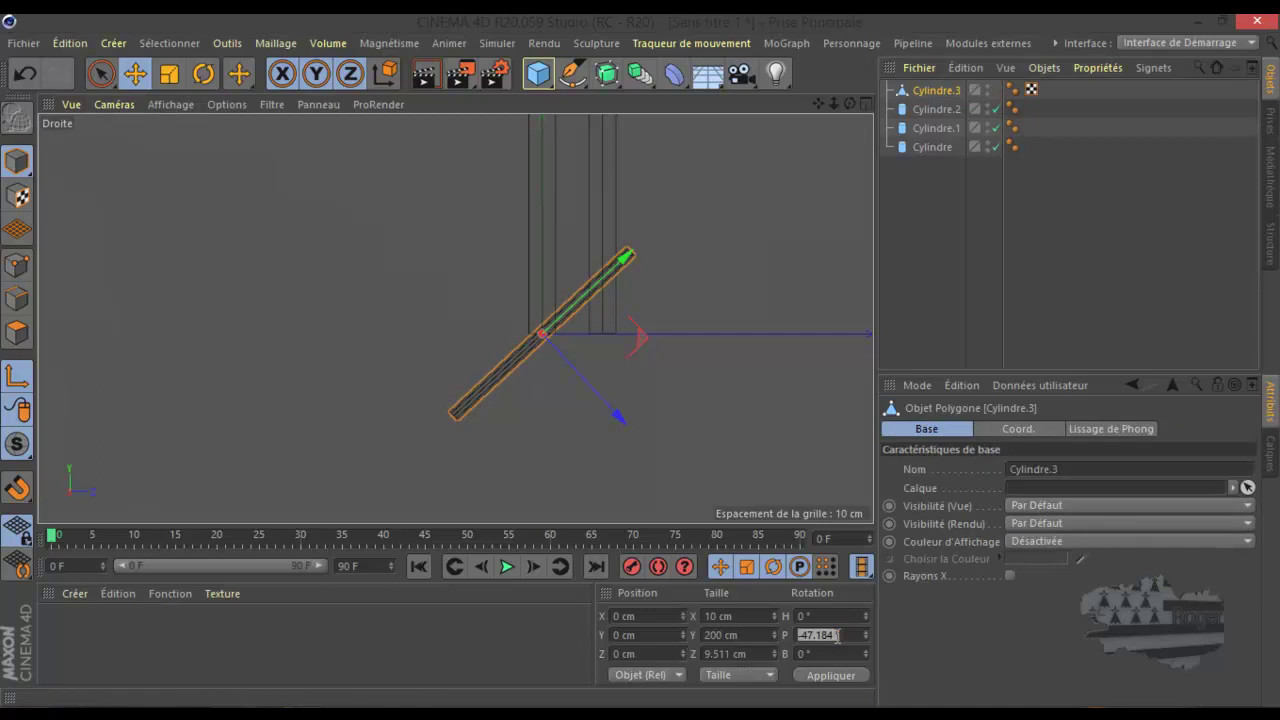
{"action": "type", "text": "0"}
{"action": "key", "text": "Return"}
{"action": "scroll", "coordinate": [613, 458], "scroll_direction": "down", "scroll_amount": 2}
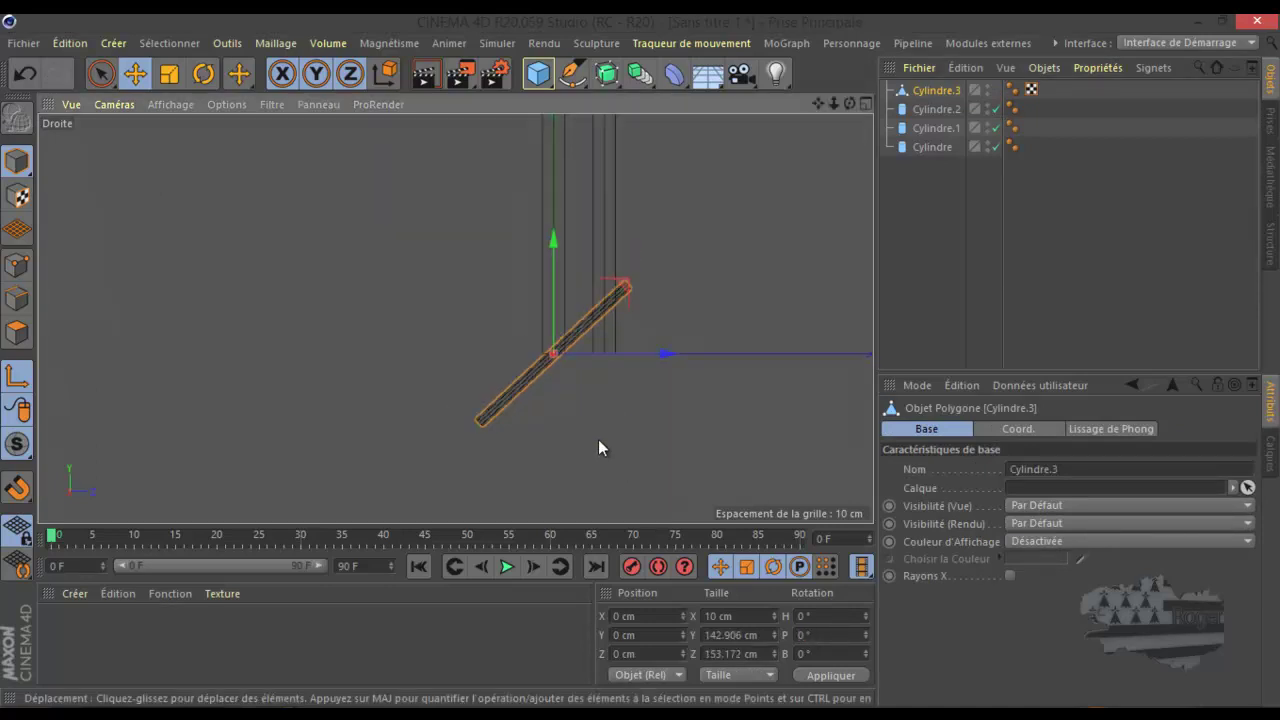
{"action": "scroll", "coordinate": [539, 316], "scroll_direction": "up", "scroll_amount": 3}
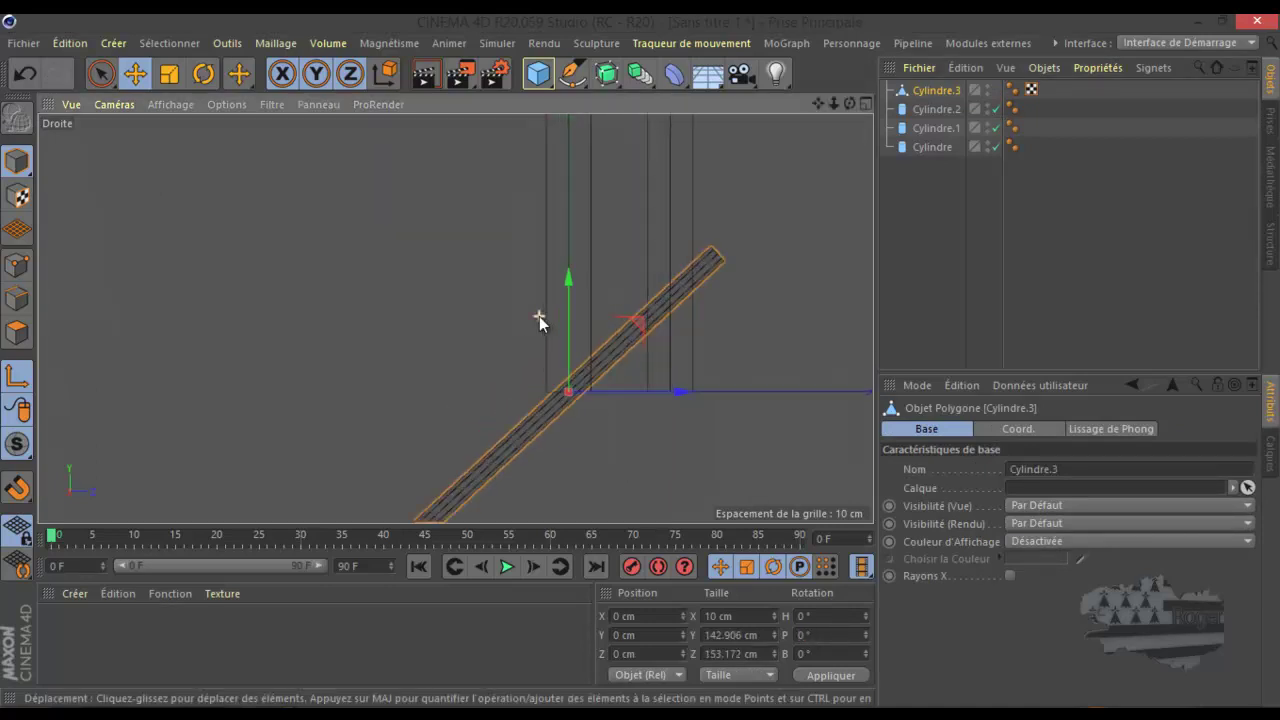
Rectangle-select the points at the diagonal's upper end and try to move them toward the uprights
{"action": "left_click", "coordinate": [112, 74]}
{"action": "left_click", "coordinate": [148, 136]}
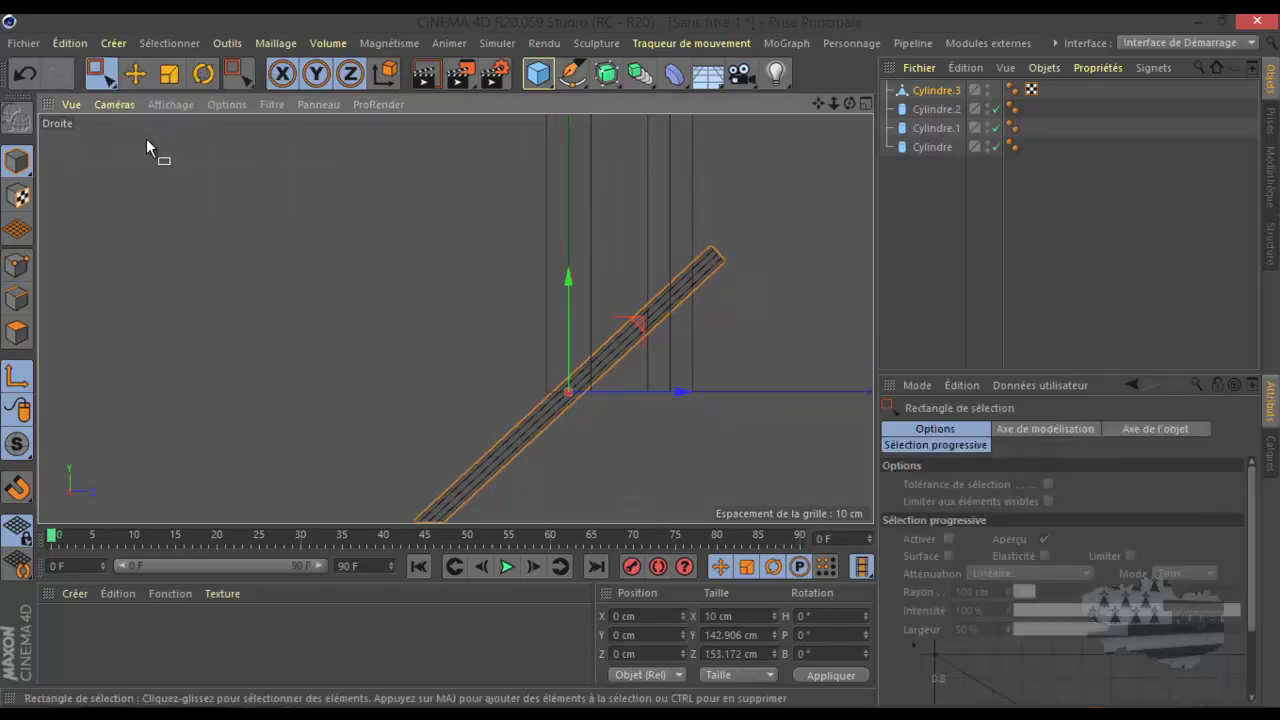
{"action": "left_click", "coordinate": [17, 264]}
{"action": "left_click_drag", "start_coordinate": [788, 212], "coordinate": [690, 310]}
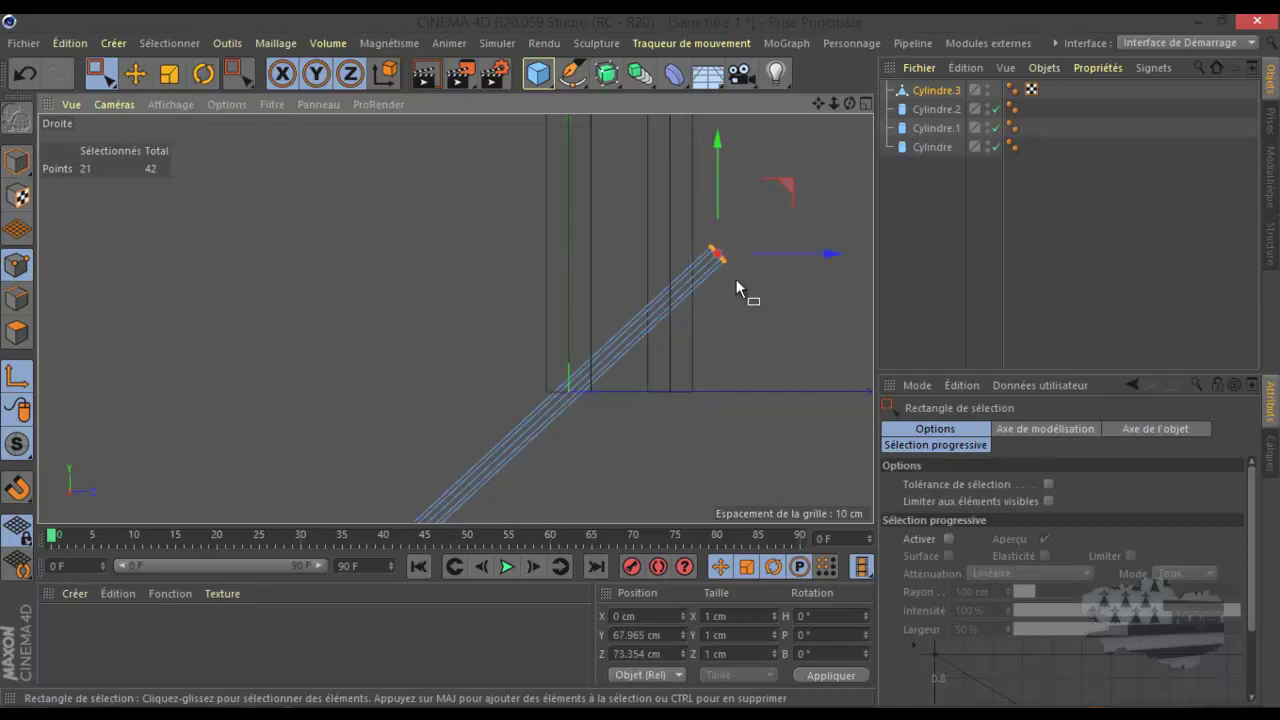
{"action": "left_click_drag", "start_coordinate": [790, 186], "coordinate": [776, 191]}
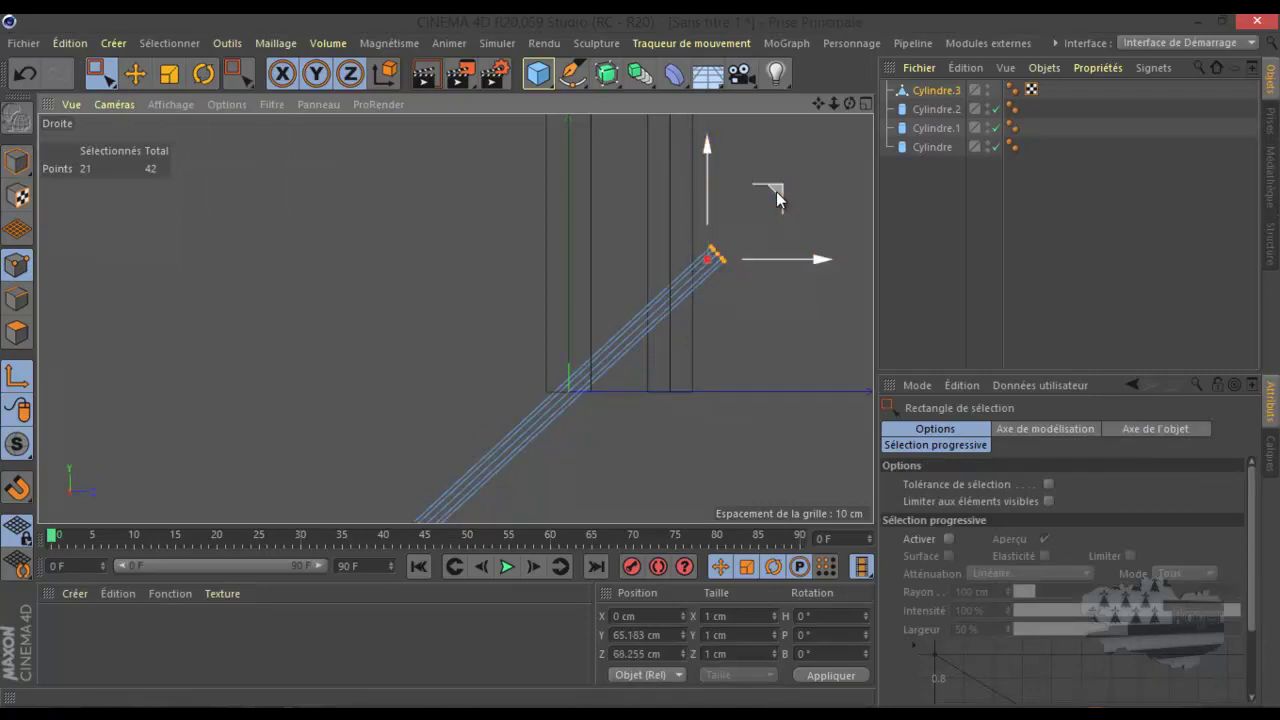
Undo the point edits, the axis realignment and the polygon conversion of the diagonal cylinder
{"action": "left_click", "coordinate": [25, 73]}
{"action": "left_click", "coordinate": [25, 75]}
{"action": "left_click", "coordinate": [25, 75]}
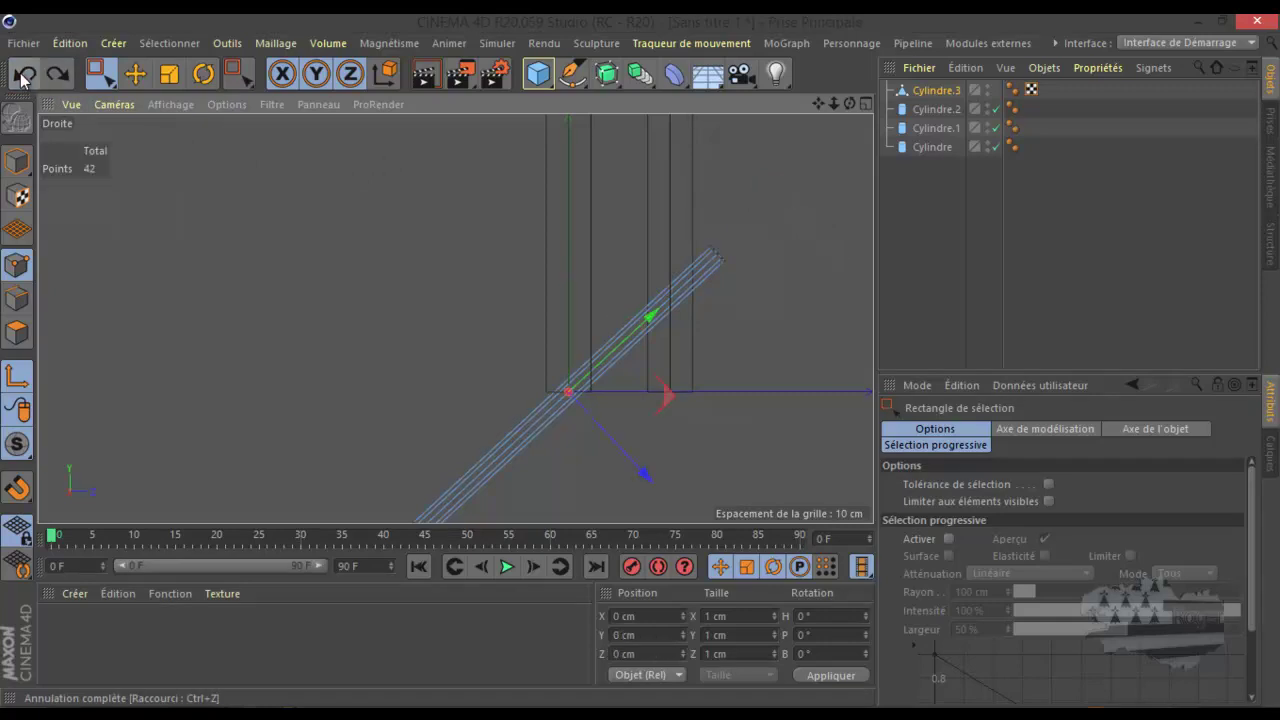
{"action": "left_click", "coordinate": [25, 75]}
Slide the diagonal cylinder upward along its own axis between the uprights and set its height to 72 cm
{"action": "scroll", "coordinate": [591, 237], "scroll_direction": "down", "scroll_amount": 2}
{"action": "left_click_drag", "start_coordinate": [703, 277], "coordinate": [743, 238]}
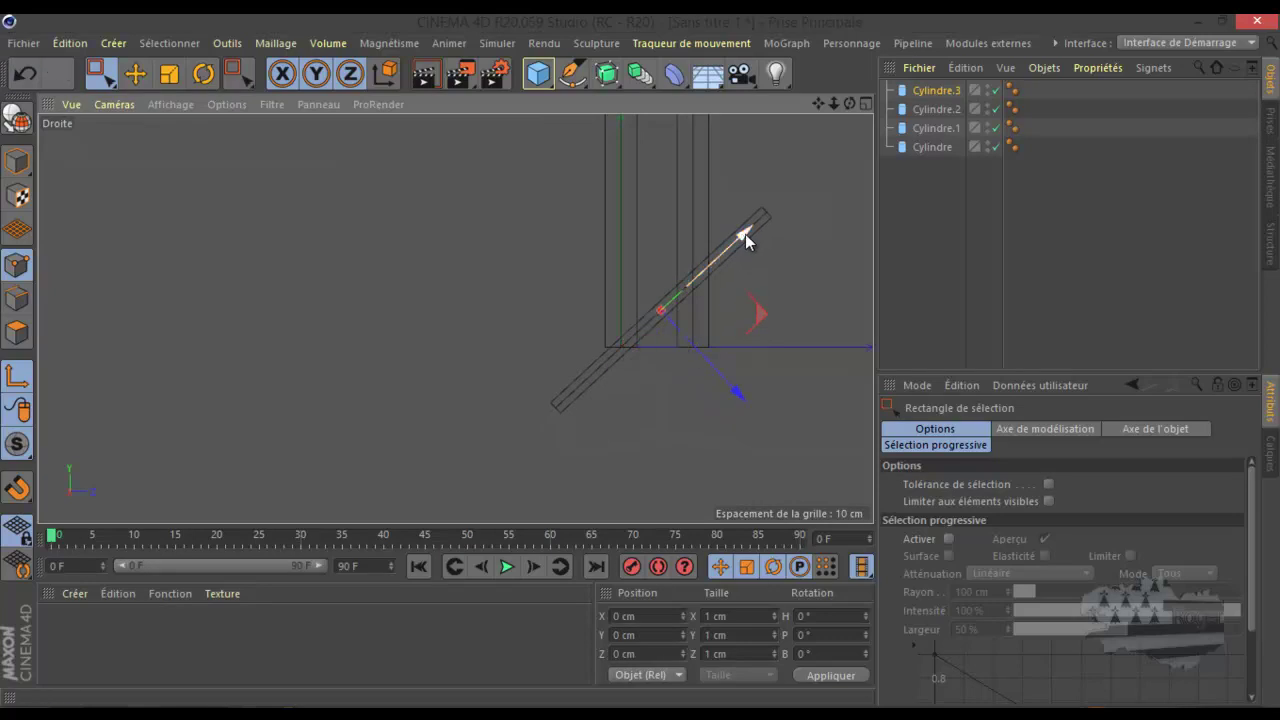
{"action": "left_click", "coordinate": [940, 94]}
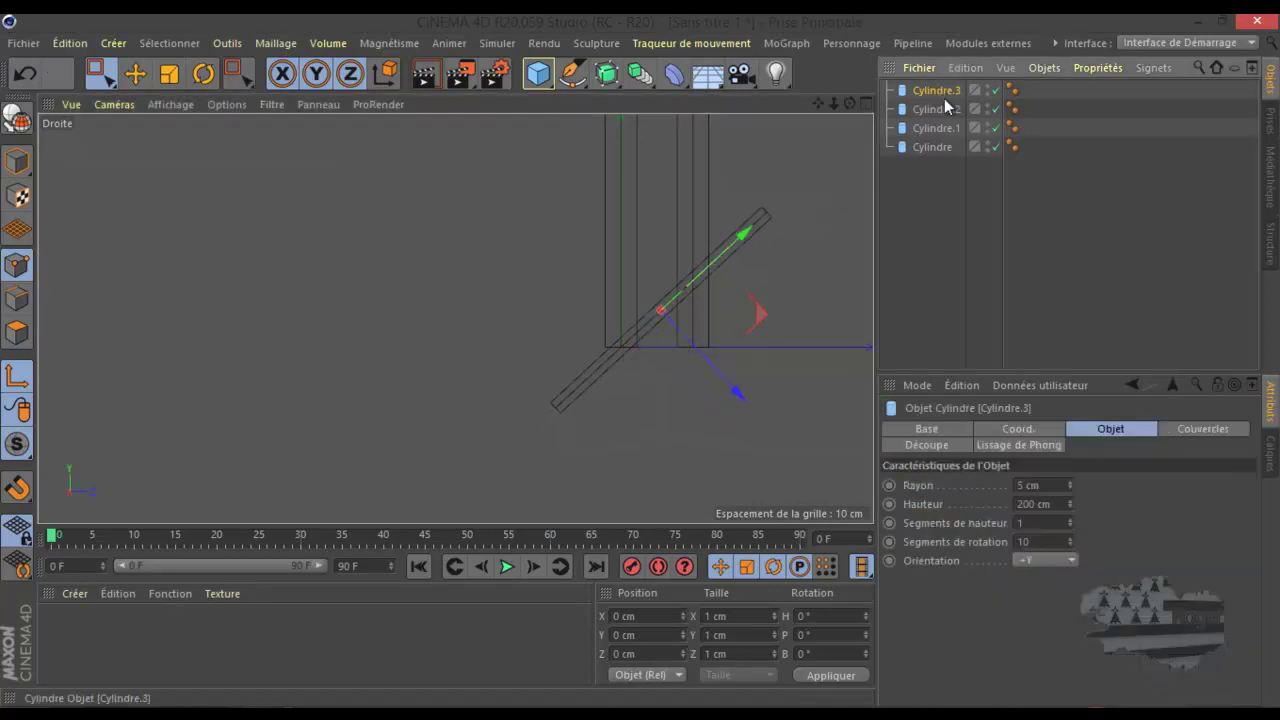
{"action": "left_click", "coordinate": [1070, 507]}
{"action": "left_click_drag", "start_coordinate": [1071, 510], "coordinate": [1071, 511]}
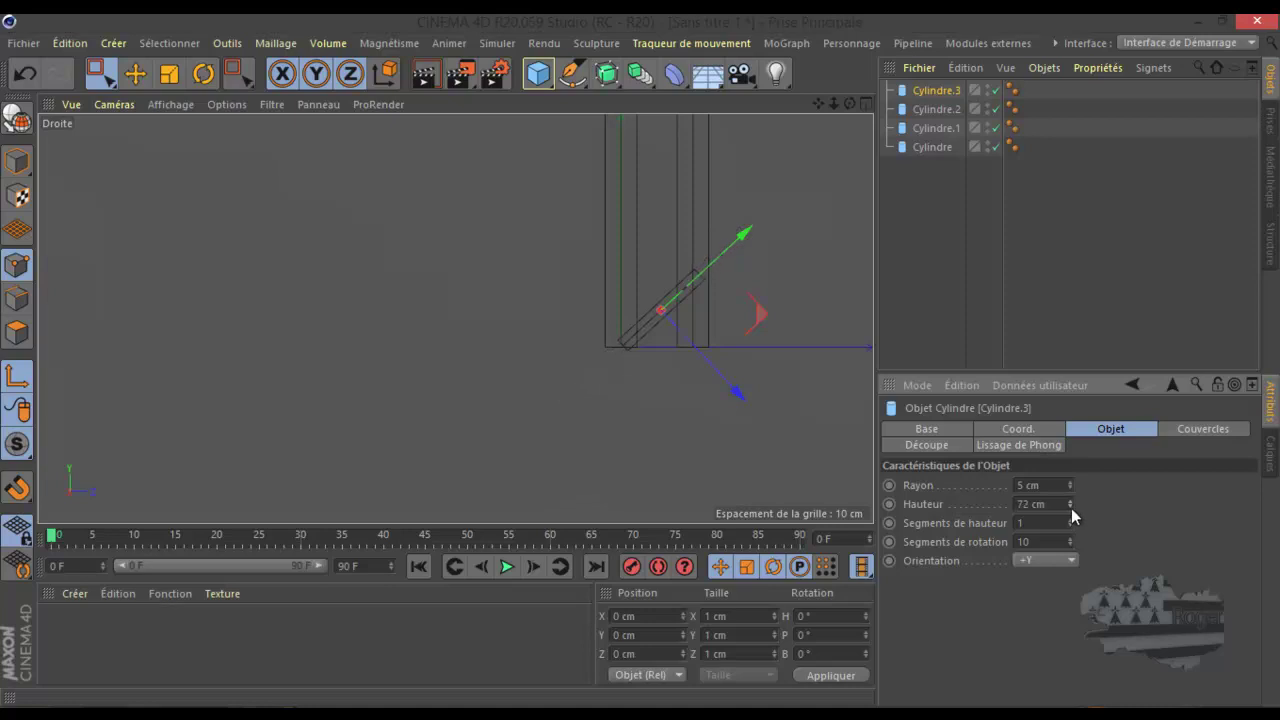
Convert the shortened diagonal cylinder to an editable polygon object and activate the Move tool
{"action": "left_click", "coordinate": [22, 119]}
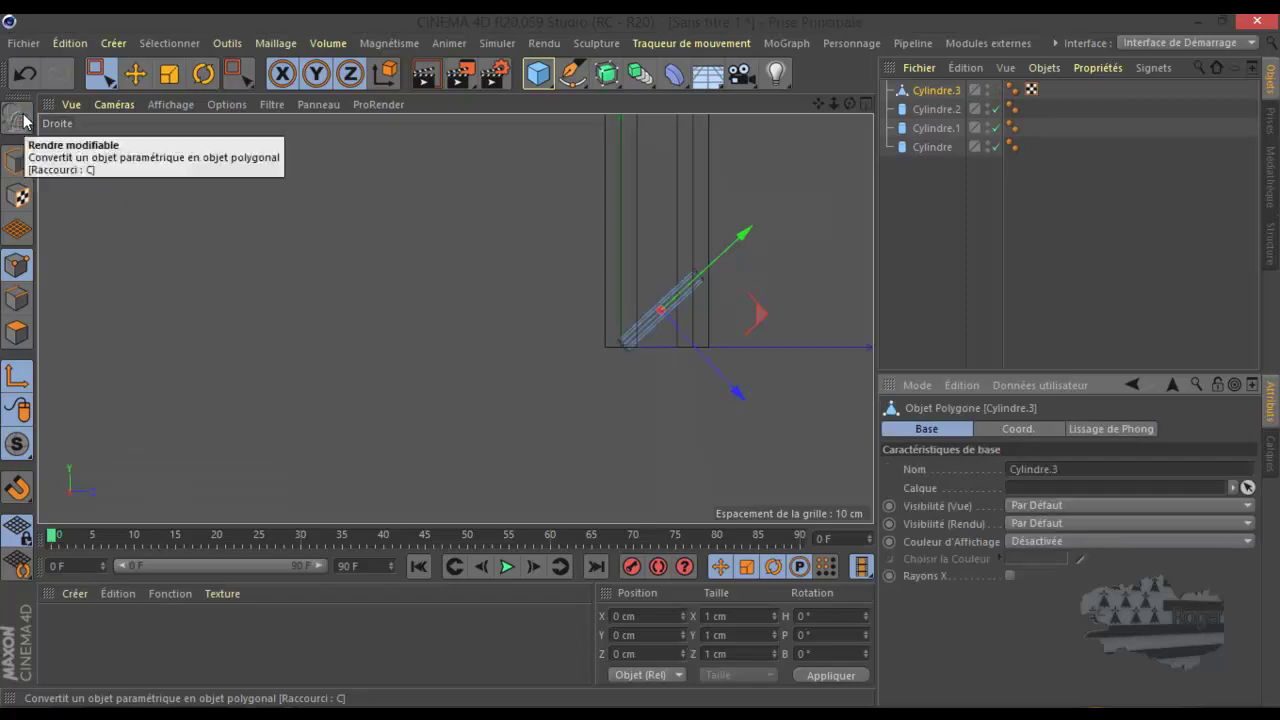
{"action": "left_click", "coordinate": [135, 73]}
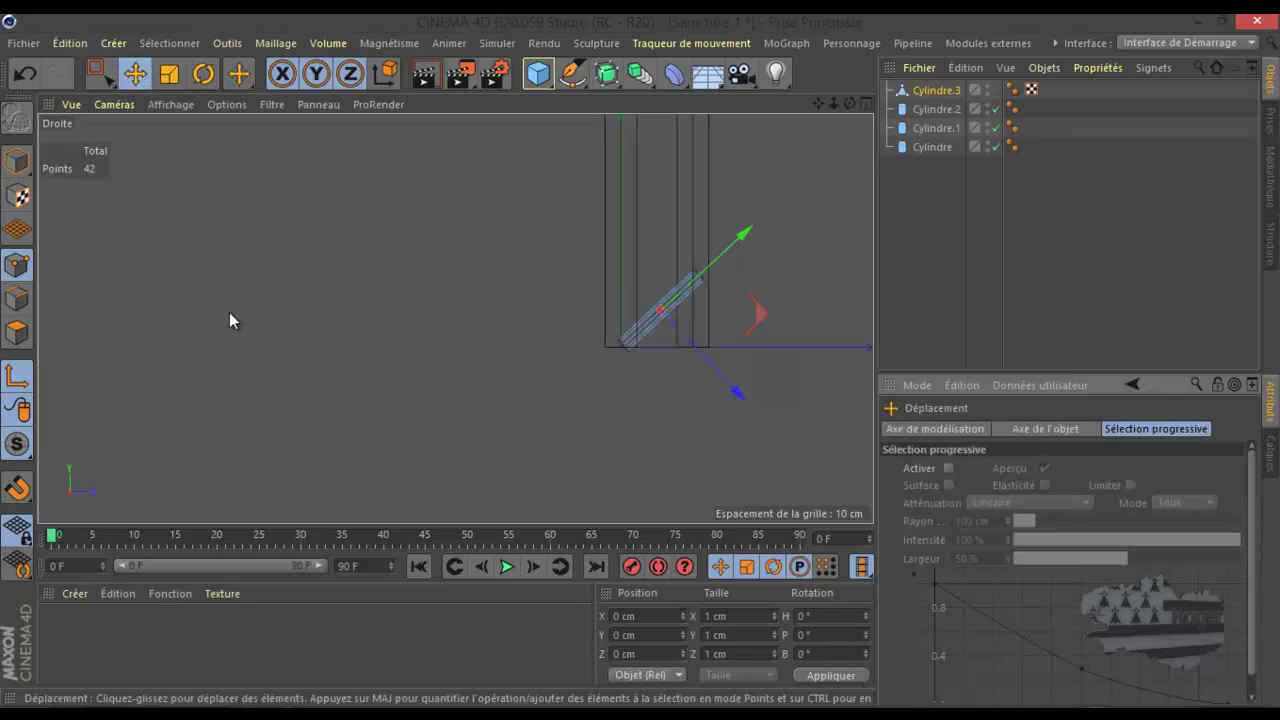
Leave axis editing and switch the diagonal cylinder to Model mode with the Rotate tool active
{"action": "left_click", "coordinate": [17, 375]}
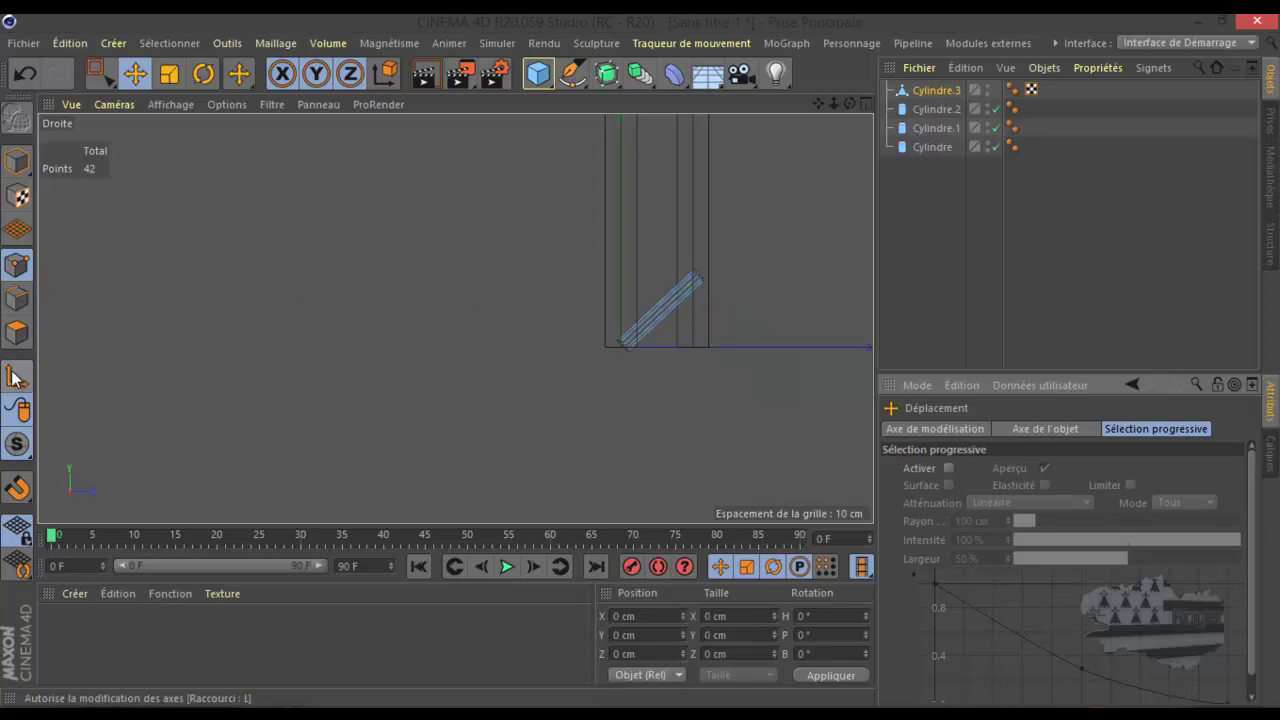
{"action": "left_click", "coordinate": [204, 74]}
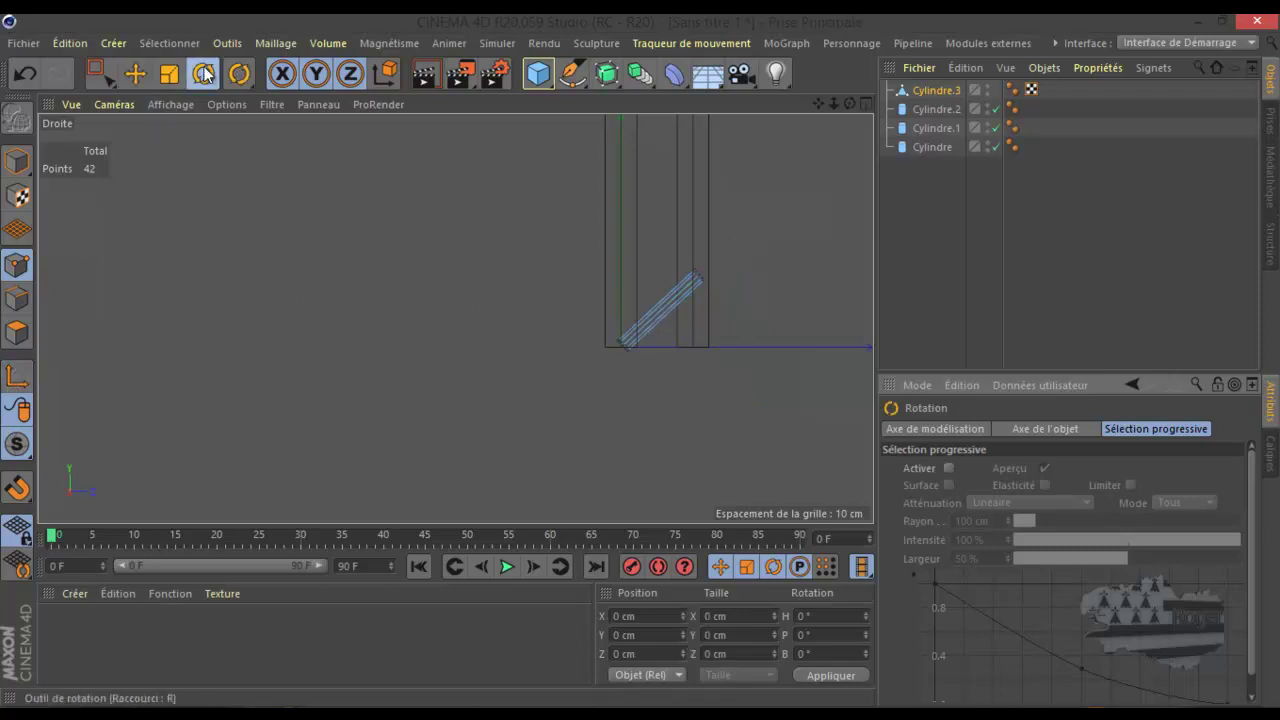
{"action": "left_click", "coordinate": [15, 163]}
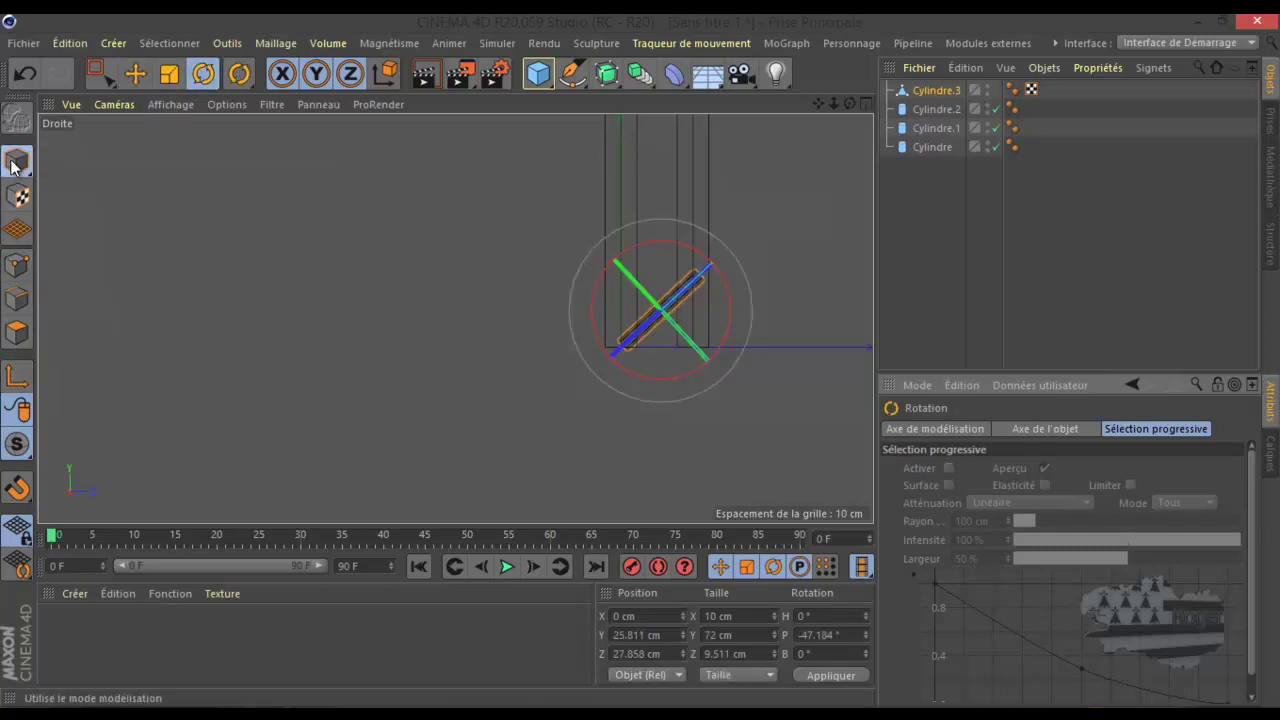
{"action": "double_click", "coordinate": [820, 635]}
{"action": "key", "text": "Return"}
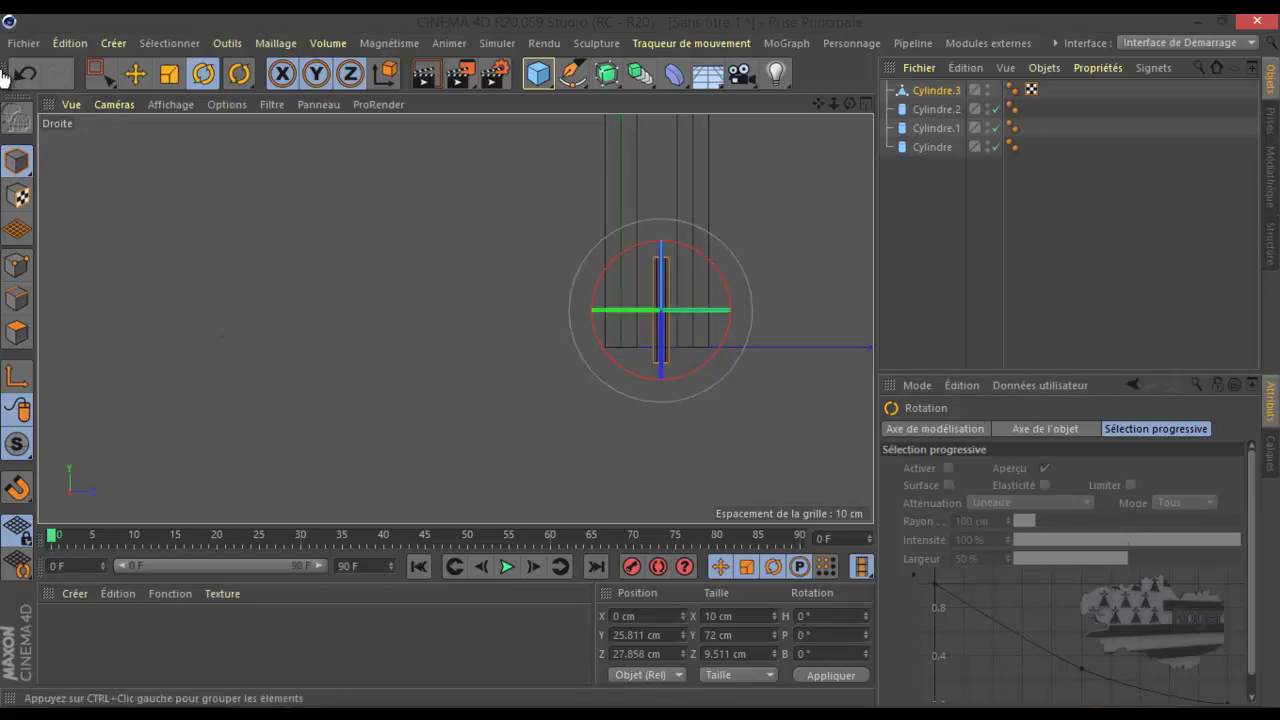
{"action": "left_click", "coordinate": [25, 74]}
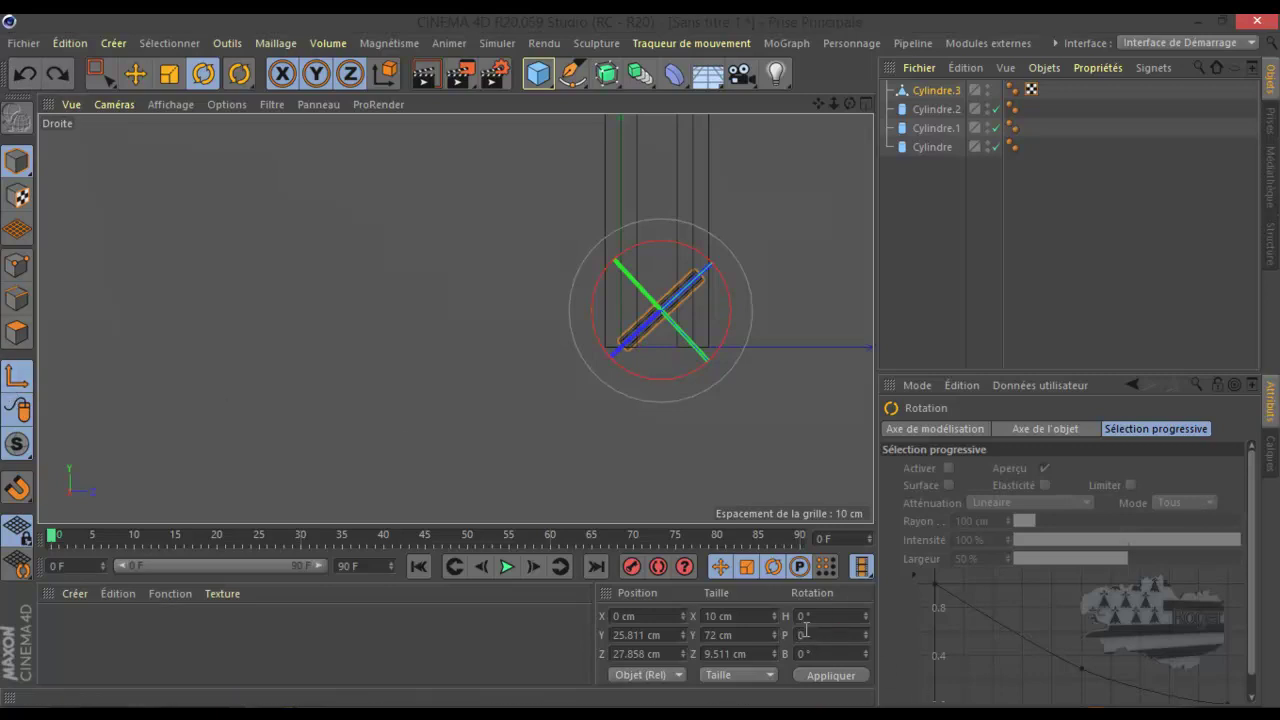
With axis editing enabled, align the diagonal cylinder's axis by setting its P rotation to 0°, and activate the Move tool
{"action": "key", "text": "Return"}
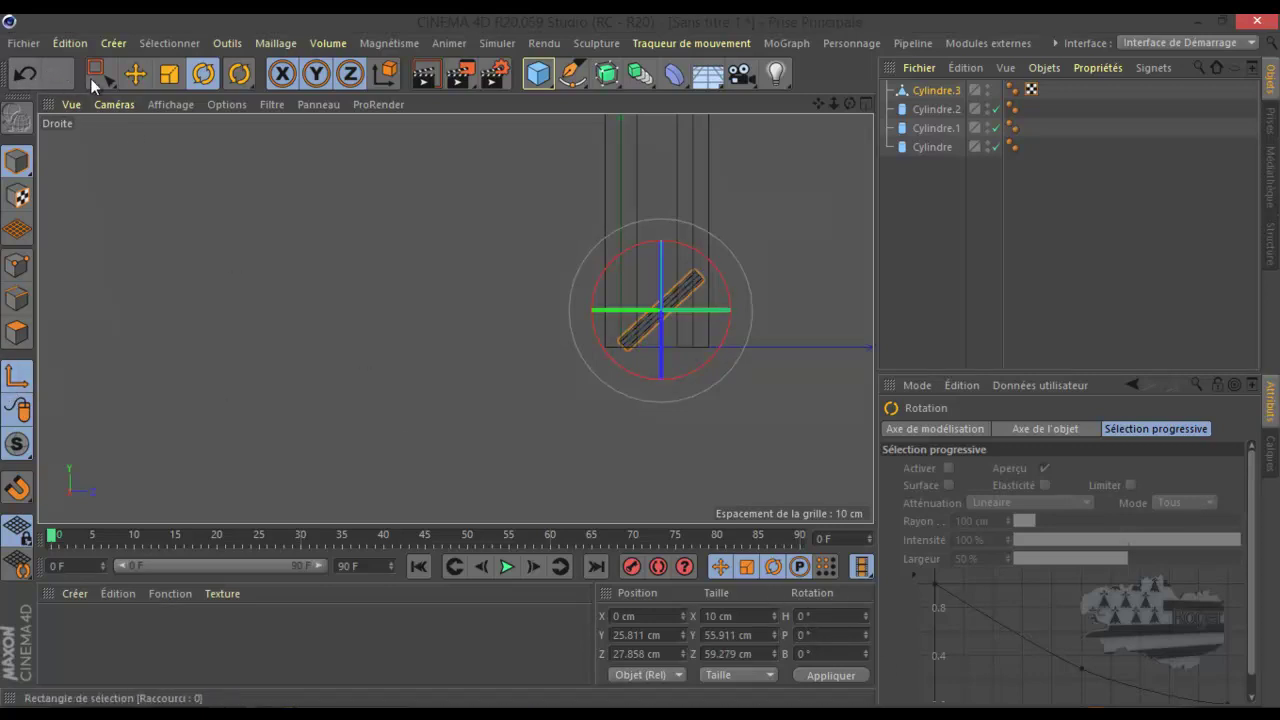
{"action": "left_click", "coordinate": [135, 73]}
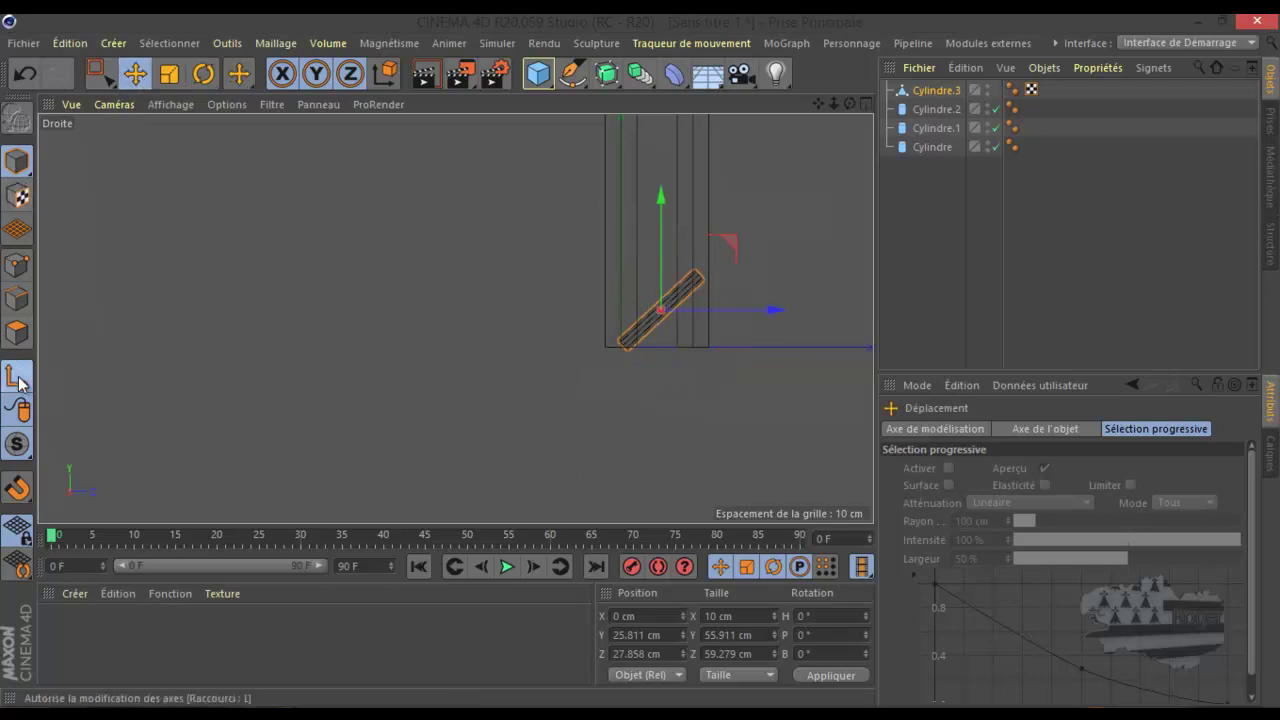
Duplicate the diagonal cylinder upward four times between the uprights, ending with the topmost copy at a Y position of about 741 cm
{"action": "scroll", "coordinate": [550, 365], "scroll_direction": "down", "scroll_amount": 2}
{"action": "left_click_drag", "start_coordinate": [630, 244], "coordinate": [633, 214]}
{"action": "scroll", "coordinate": [530, 471], "scroll_direction": "down", "scroll_amount": 2}
{"action": "scroll", "coordinate": [573, 262], "scroll_direction": "up", "scroll_amount": 1}
{"action": "left_click_drag", "start_coordinate": [577, 321], "coordinate": [572, 90]}
{"action": "scroll", "coordinate": [557, 370], "scroll_direction": "down", "scroll_amount": 1}
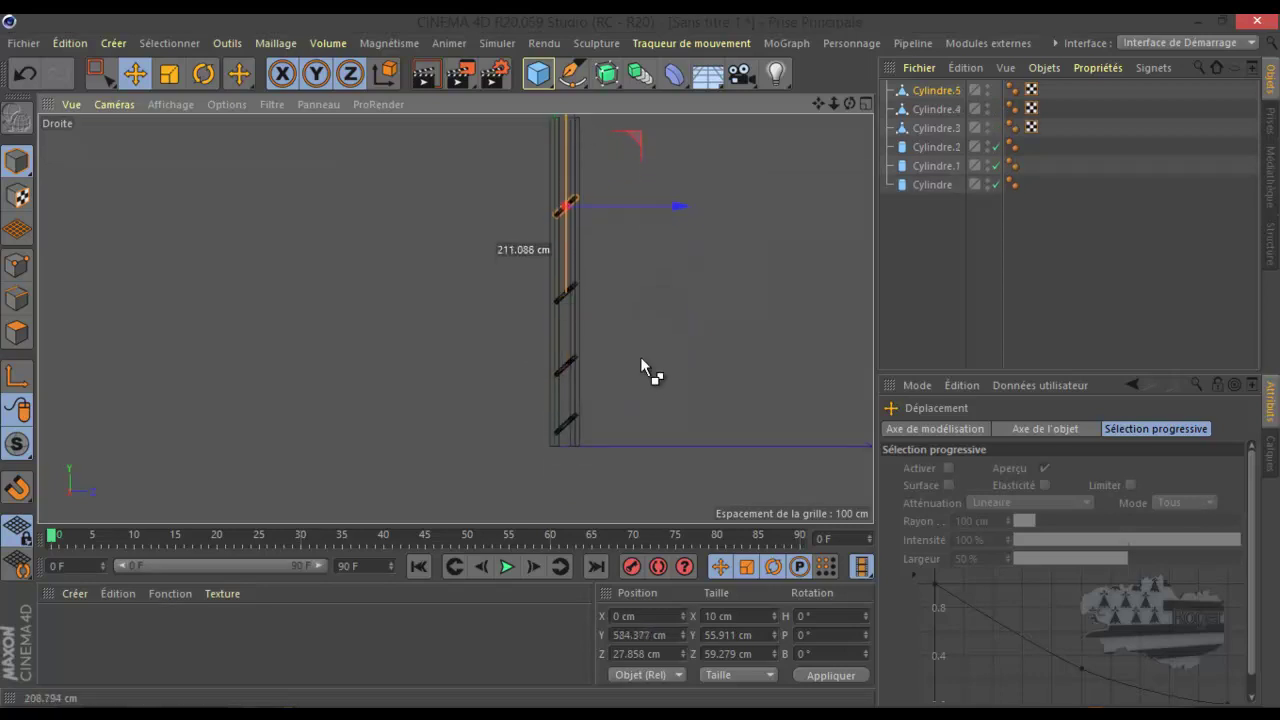
{"action": "scroll", "coordinate": [530, 369], "scroll_direction": "down", "scroll_amount": 1}
{"action": "scroll", "coordinate": [525, 404], "scroll_direction": "up", "scroll_amount": 2}
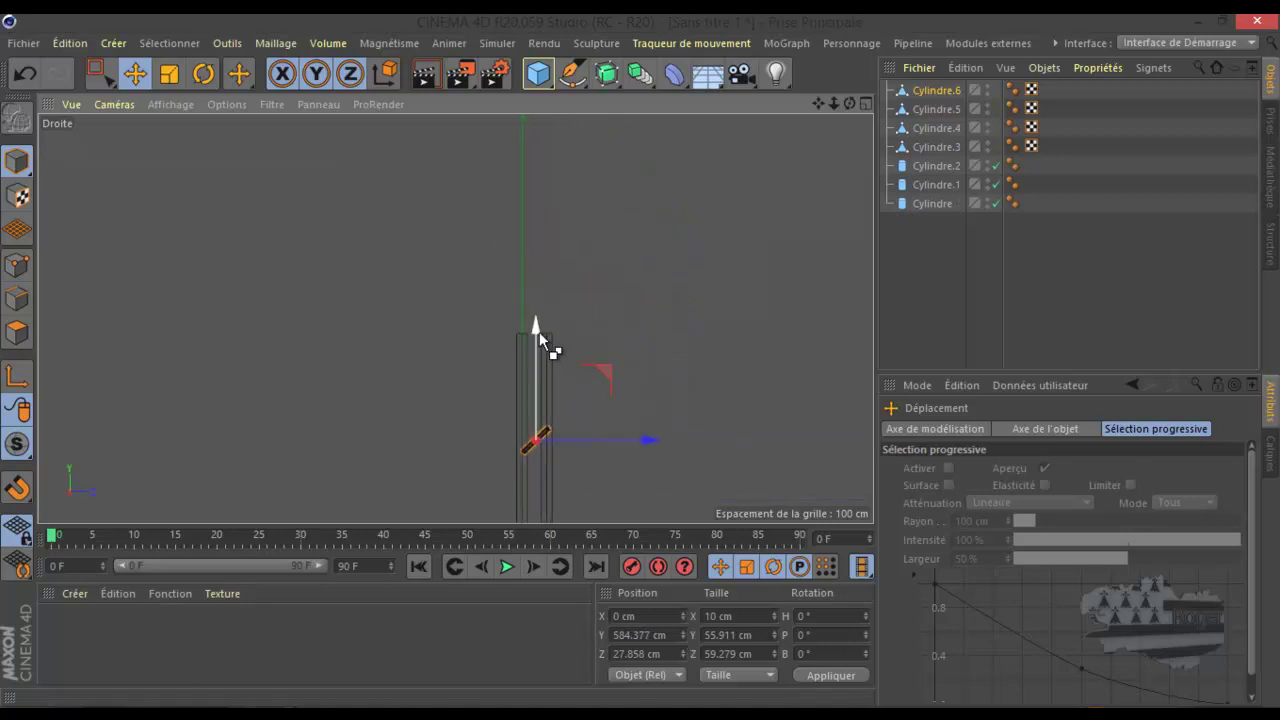
{"action": "scroll", "coordinate": [539, 330], "scroll_direction": "down", "scroll_amount": 2}
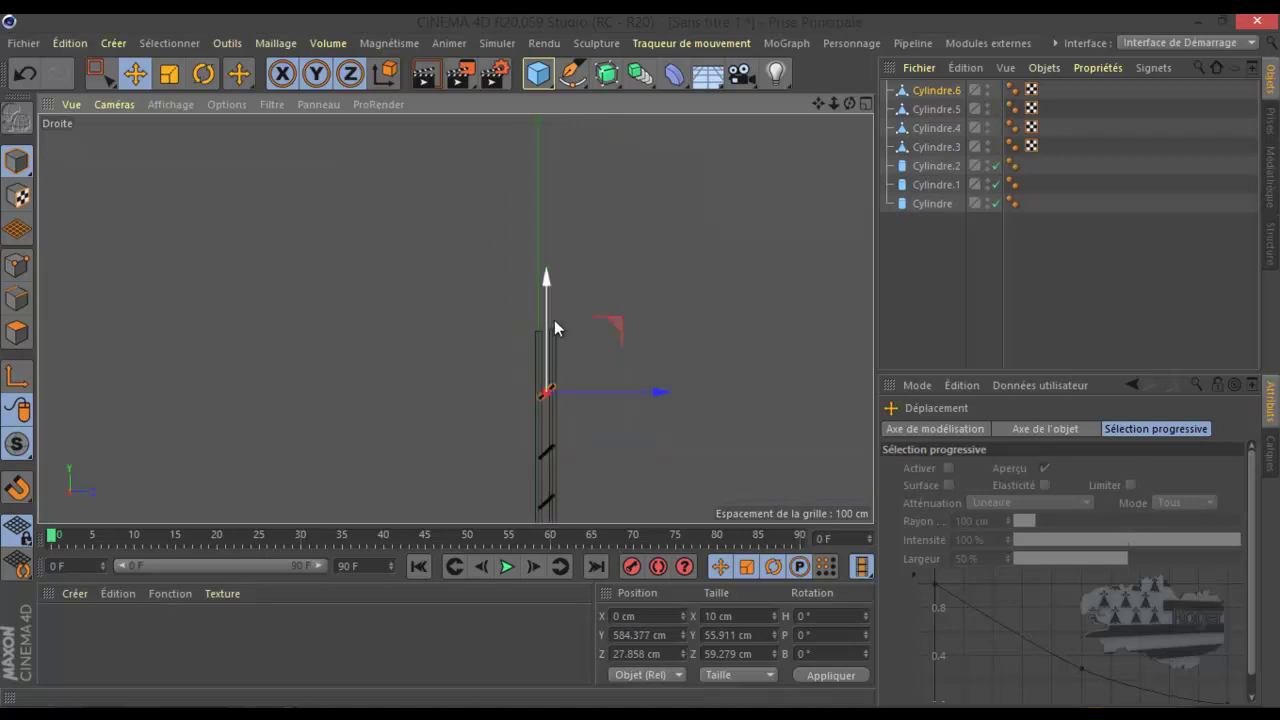
{"action": "left_click_drag", "start_coordinate": [549, 282], "coordinate": [556, 240], "text": "ctrl"}
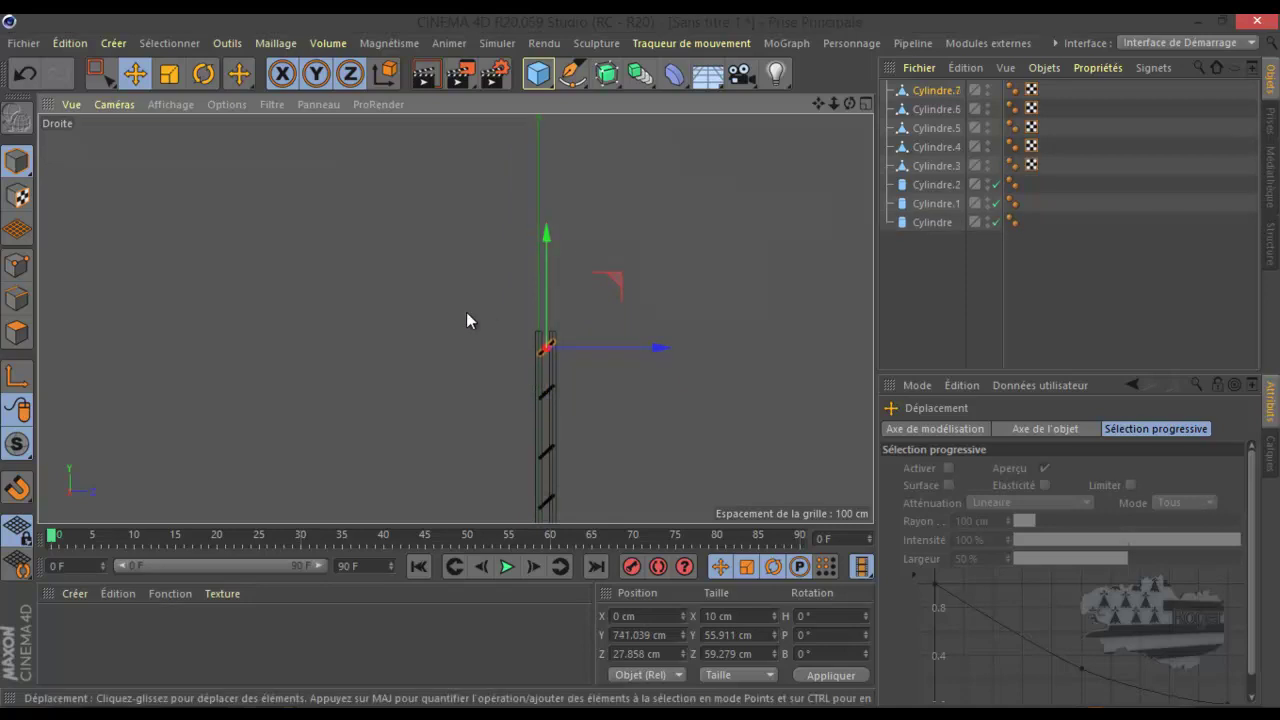
Select all five diagonals and rotate a copy of them about the vertical axis to a heading of about 285°
{"action": "left_click_drag", "start_coordinate": [1081, 86], "coordinate": [897, 178]}
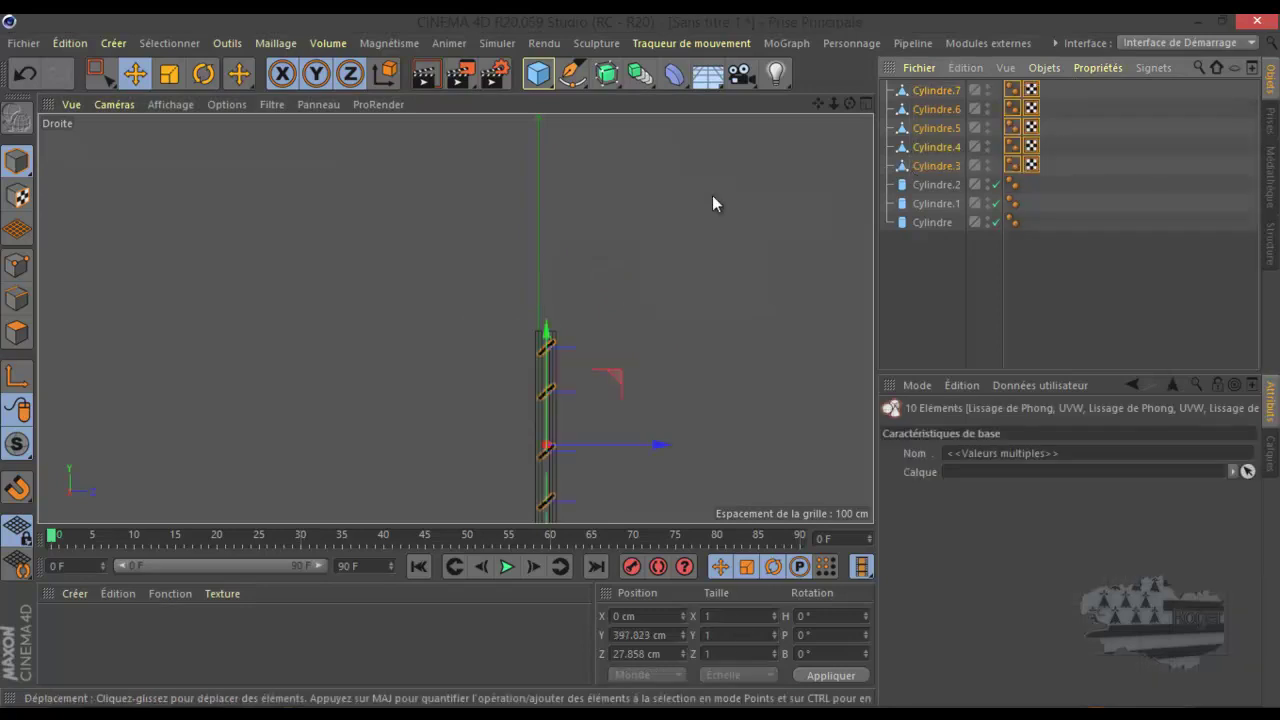
{"action": "middle_click", "coordinate": [458, 288]}
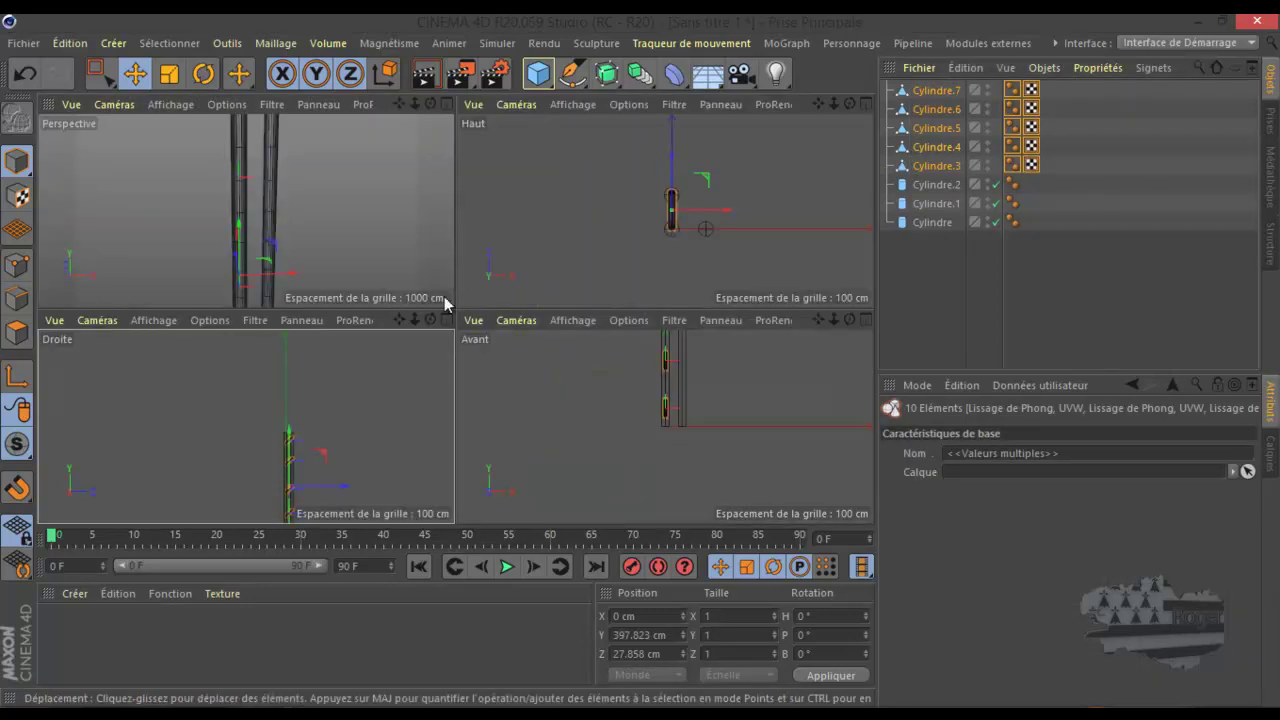
{"action": "middle_click", "coordinate": [523, 418]}
{"action": "scroll", "coordinate": [453, 215], "scroll_direction": "down", "scroll_amount": 3}
{"action": "middle_click_drag", "start_coordinate": [453, 215], "coordinate": [412, 320], "text": "alt"}
{"action": "scroll", "coordinate": [412, 320], "scroll_direction": "down", "scroll_amount": 1}
{"action": "scroll", "coordinate": [394, 154], "scroll_direction": "up", "scroll_amount": 2}
{"action": "middle_click_drag", "start_coordinate": [394, 154], "coordinate": [382, 175], "text": "alt"}
{"action": "scroll", "coordinate": [382, 175], "scroll_direction": "up", "scroll_amount": 1}
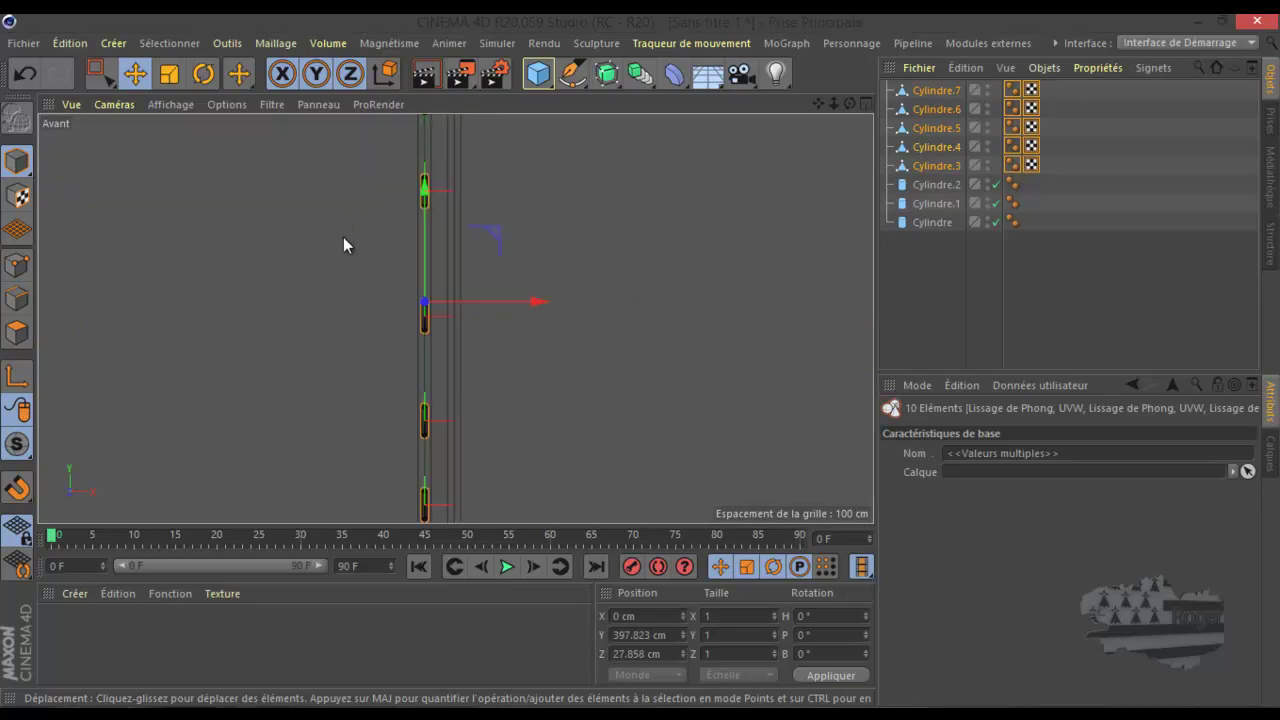
{"action": "left_click", "coordinate": [203, 73]}
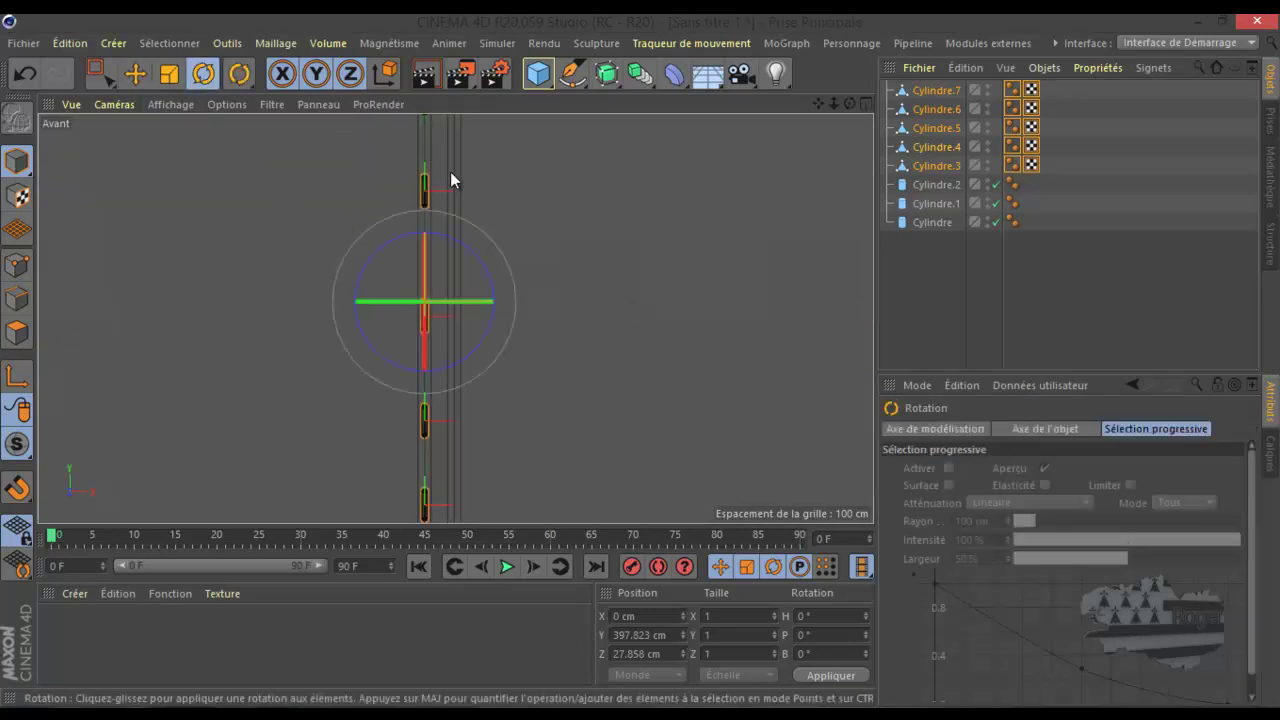
{"action": "left_click_drag", "start_coordinate": [484, 302], "coordinate": [308, 292]}
Turn the copied diagonals to a heading of about 270° and move them between the two uprights along the X axis
{"action": "middle_click", "coordinate": [614, 281]}
{"action": "middle_click", "coordinate": [660, 244]}
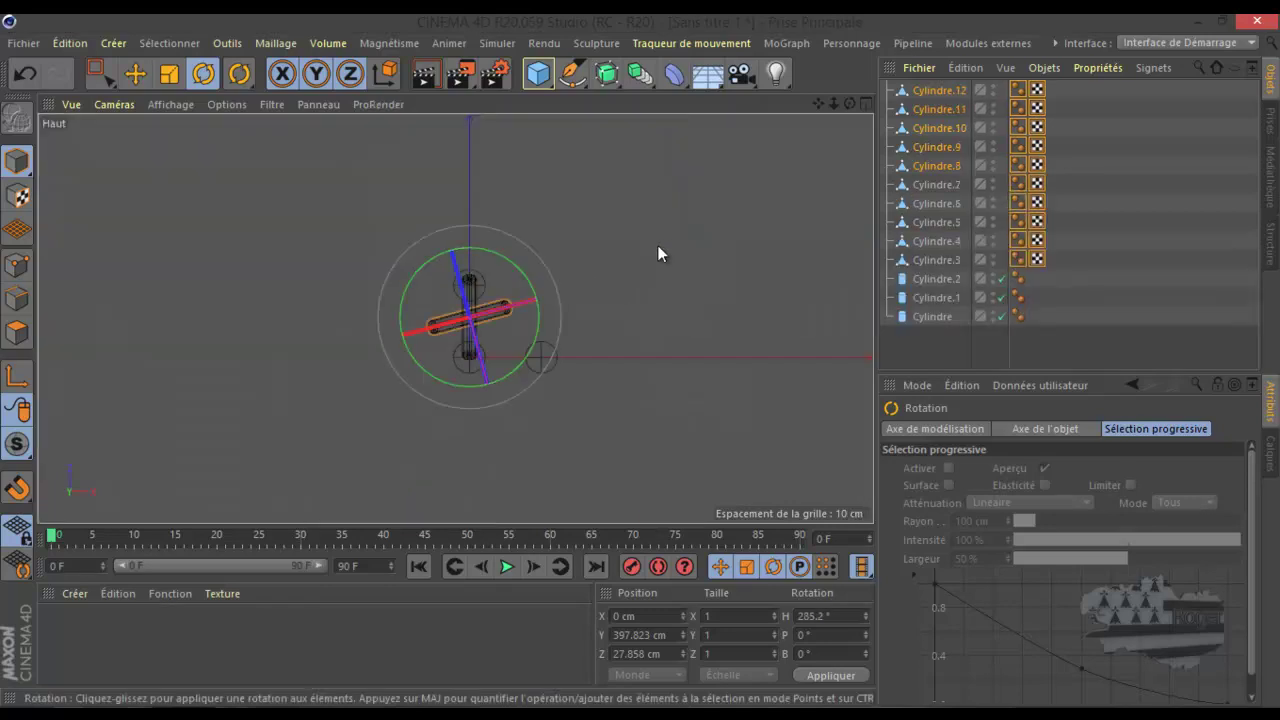
{"action": "scroll", "coordinate": [457, 365], "scroll_direction": "up", "scroll_amount": 3}
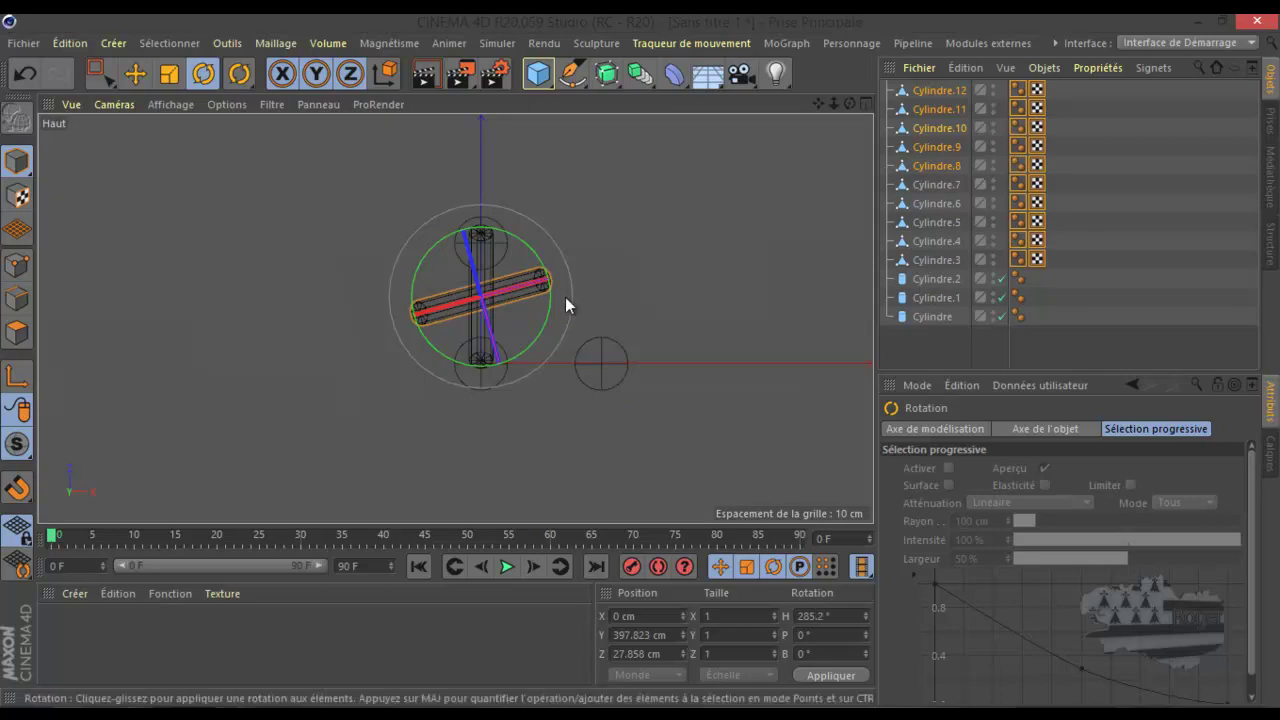
{"action": "left_click_drag", "start_coordinate": [556, 305], "coordinate": [551, 318]}
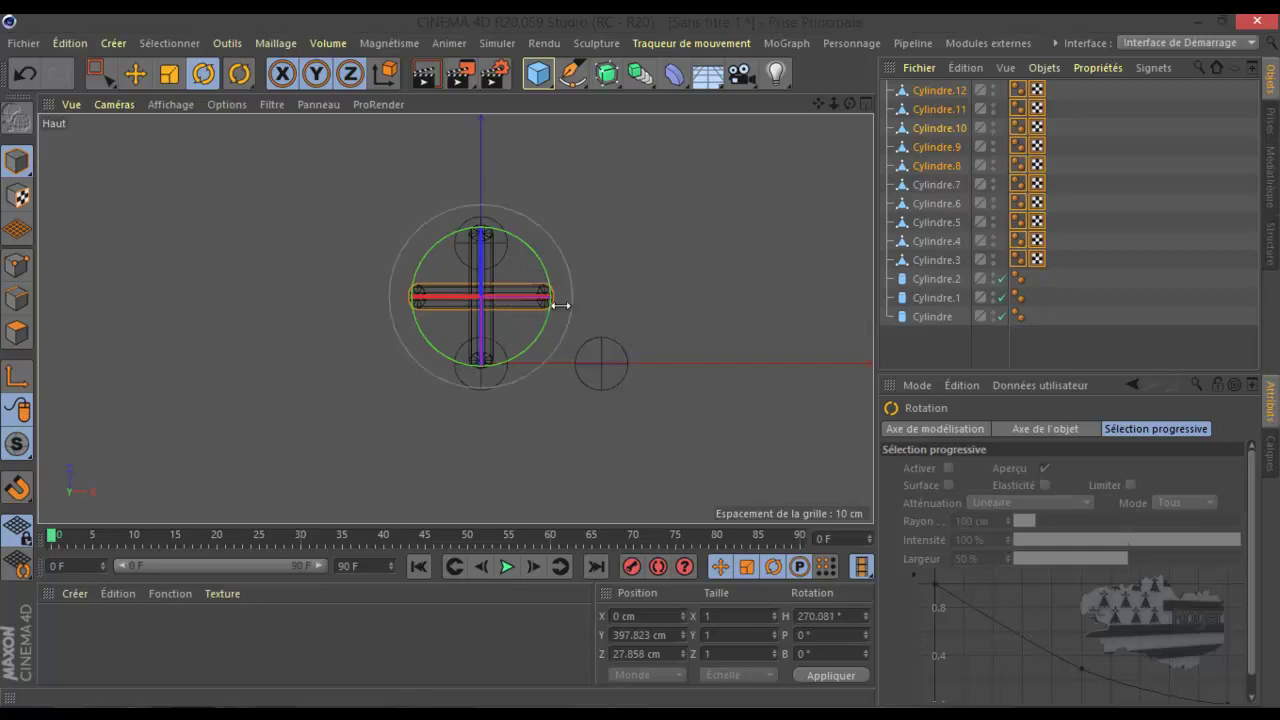
{"action": "key", "text": "e"}
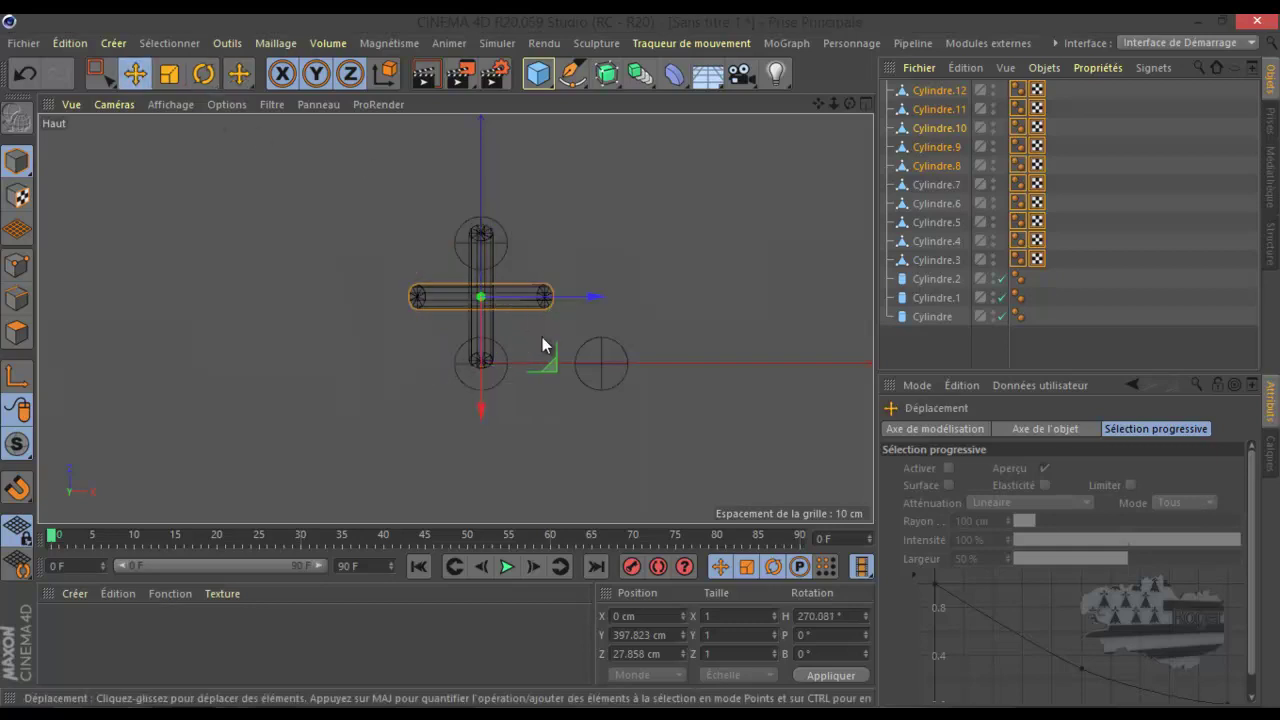
{"action": "left_click_drag", "start_coordinate": [549, 360], "coordinate": [616, 435]}
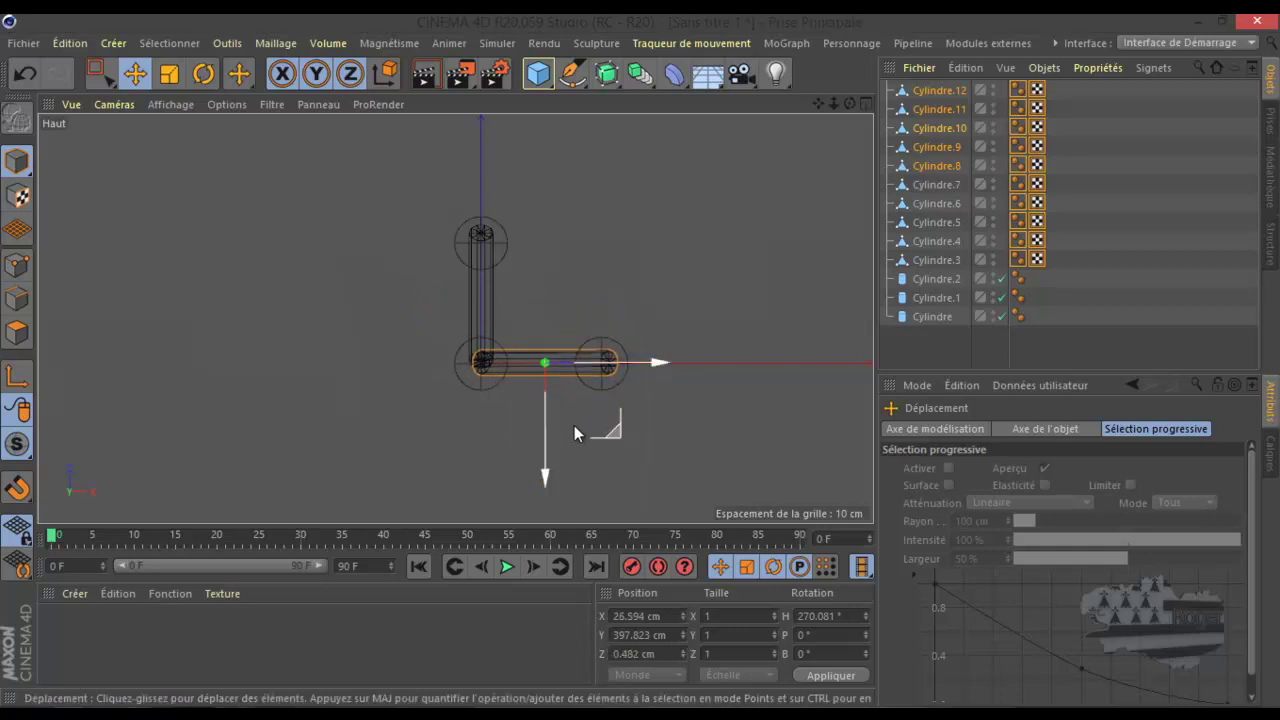
Select the three upright cylinders and convert them to editable polygon objects
{"action": "middle_click", "coordinate": [374, 335]}
{"action": "middle_click", "coordinate": [367, 266]}
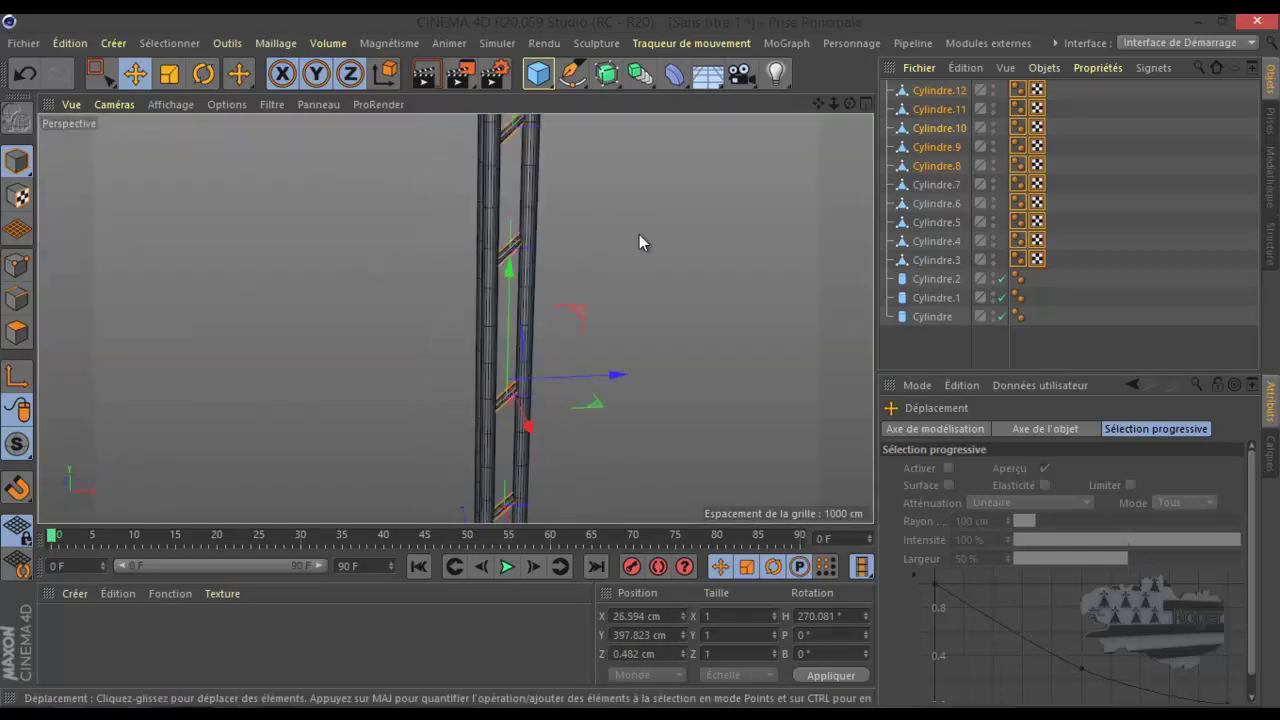
{"action": "left_click_drag", "start_coordinate": [850, 104], "coordinate": [640, 361]}
{"action": "scroll", "coordinate": [556, 228], "scroll_direction": "down", "scroll_amount": 2}
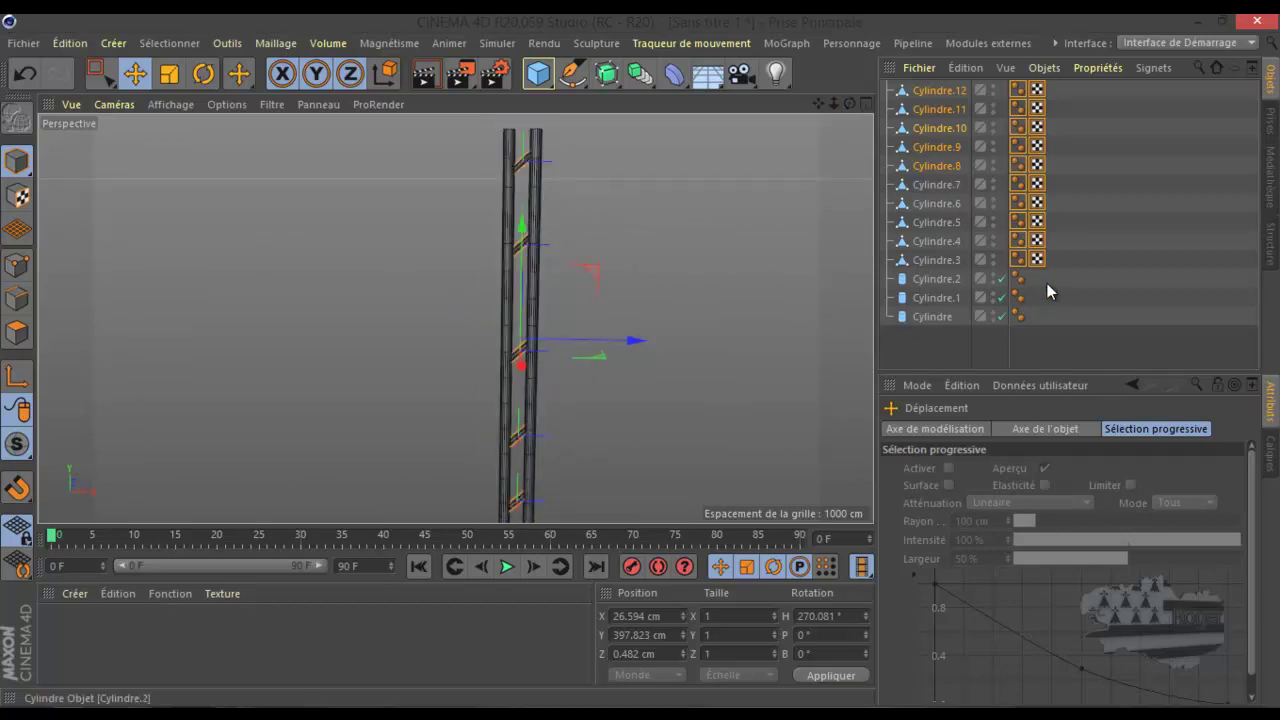
{"action": "left_click_drag", "start_coordinate": [1048, 278], "coordinate": [952, 340]}
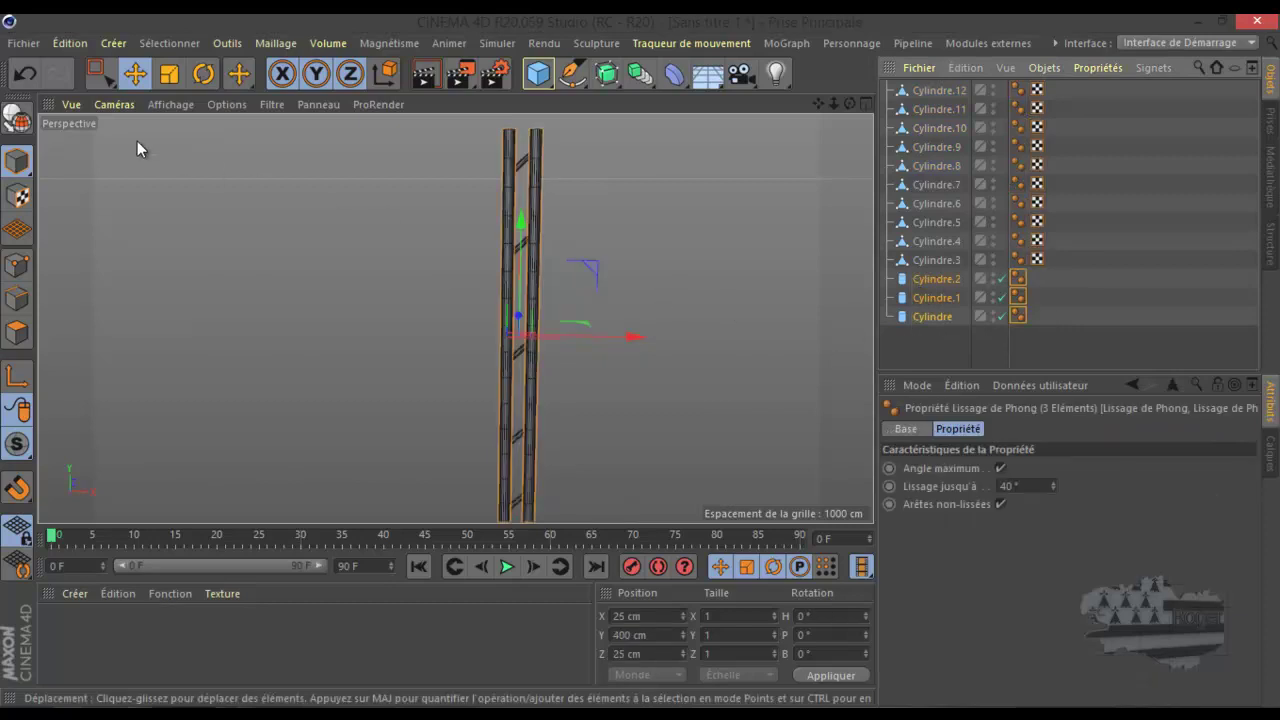
{"action": "left_click", "coordinate": [18, 120]}
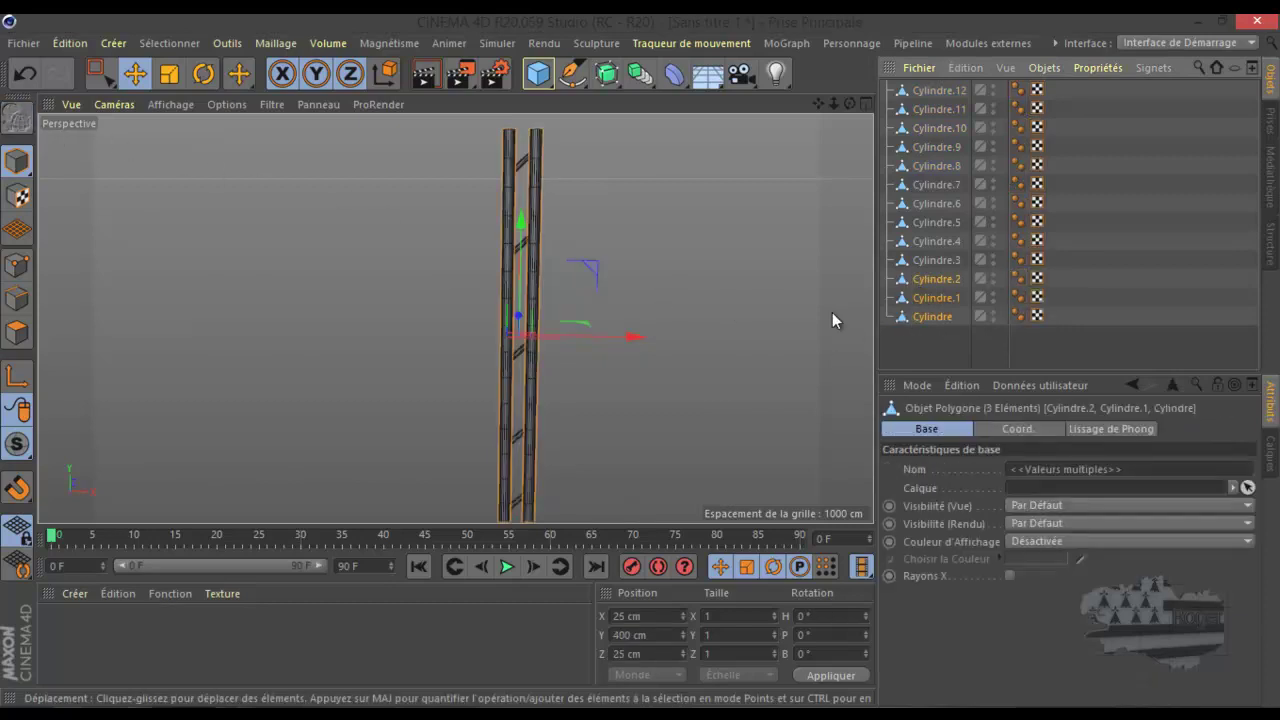
Select all uprights and diagonals and merge them into one polygon object, deleting the originals
{"action": "left_click_drag", "start_coordinate": [955, 354], "coordinate": [946, 86]}
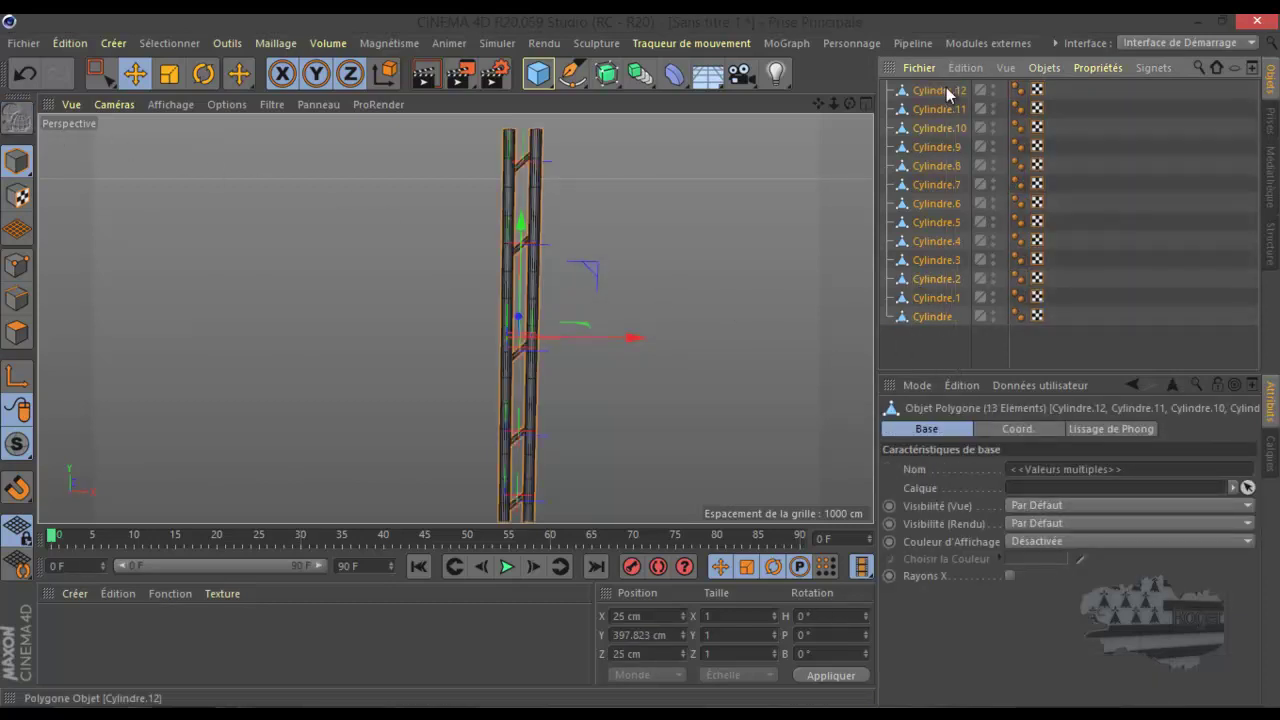
{"action": "right_click", "coordinate": [946, 87]}
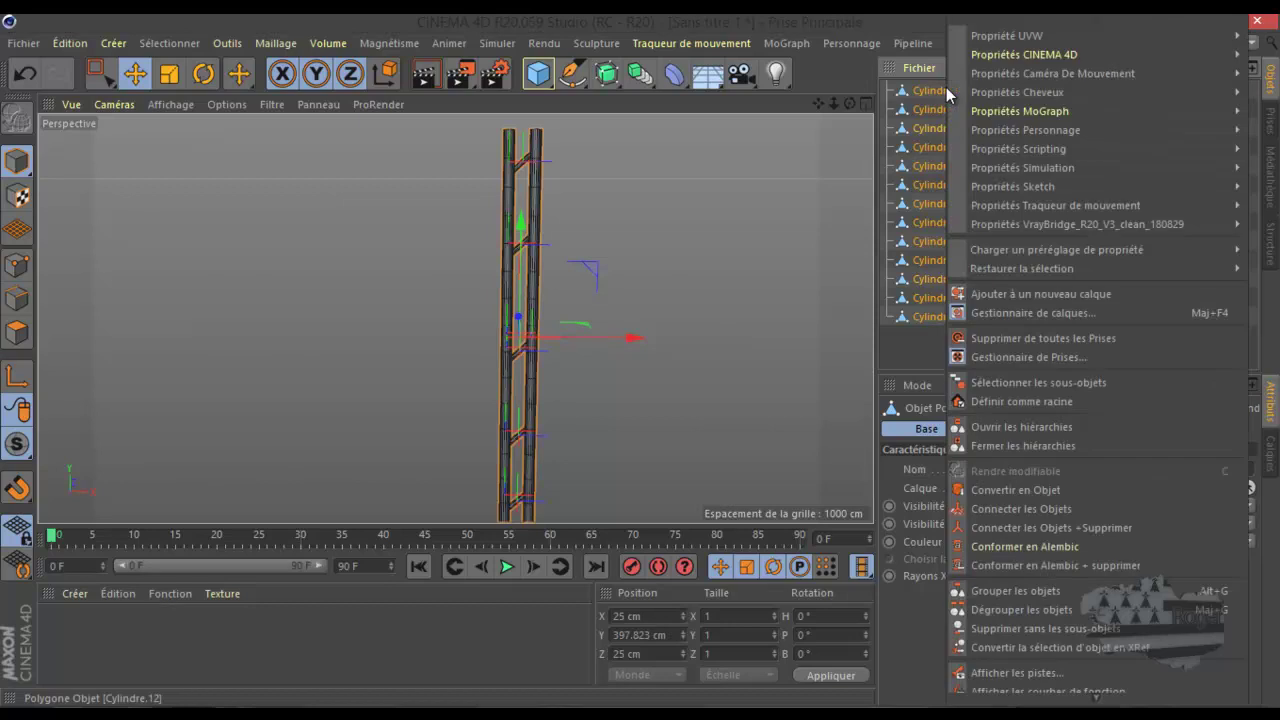
{"action": "left_click", "coordinate": [1027, 527]}
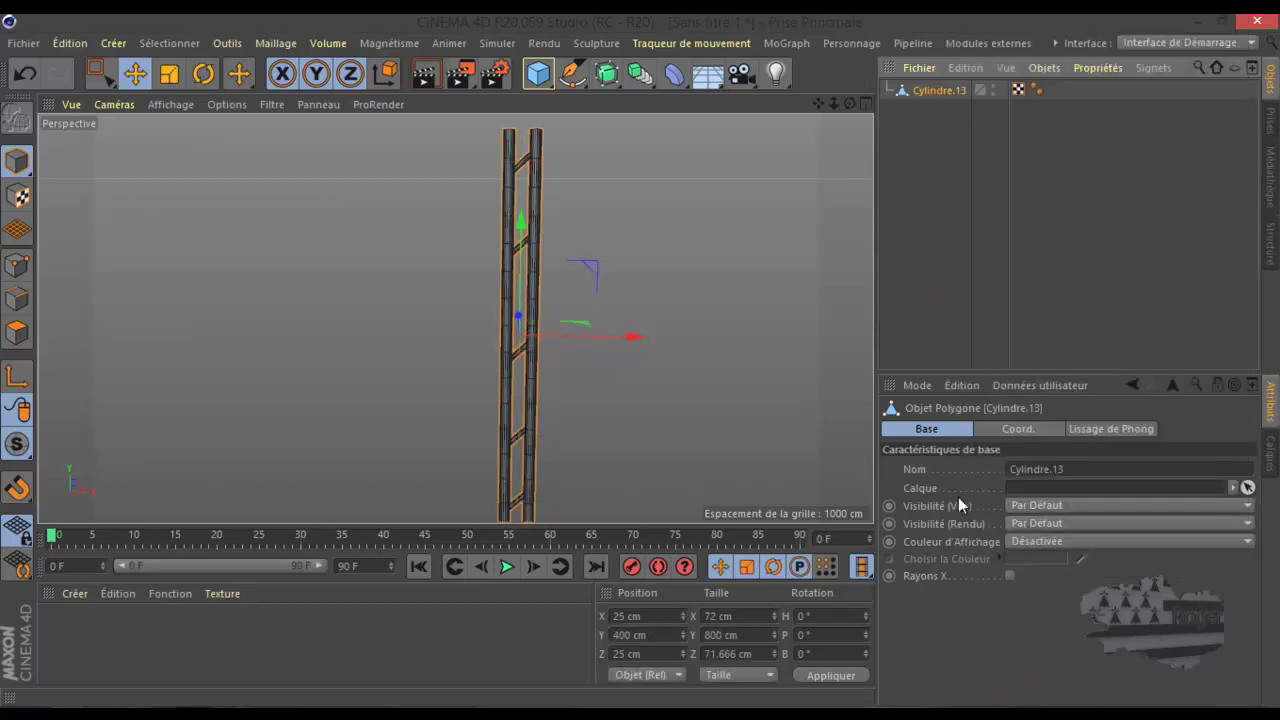
Turn on the display of the grid in the perspective view
{"action": "left_click_drag", "start_coordinate": [705, 336], "coordinate": [491, 232], "text": "alt"}
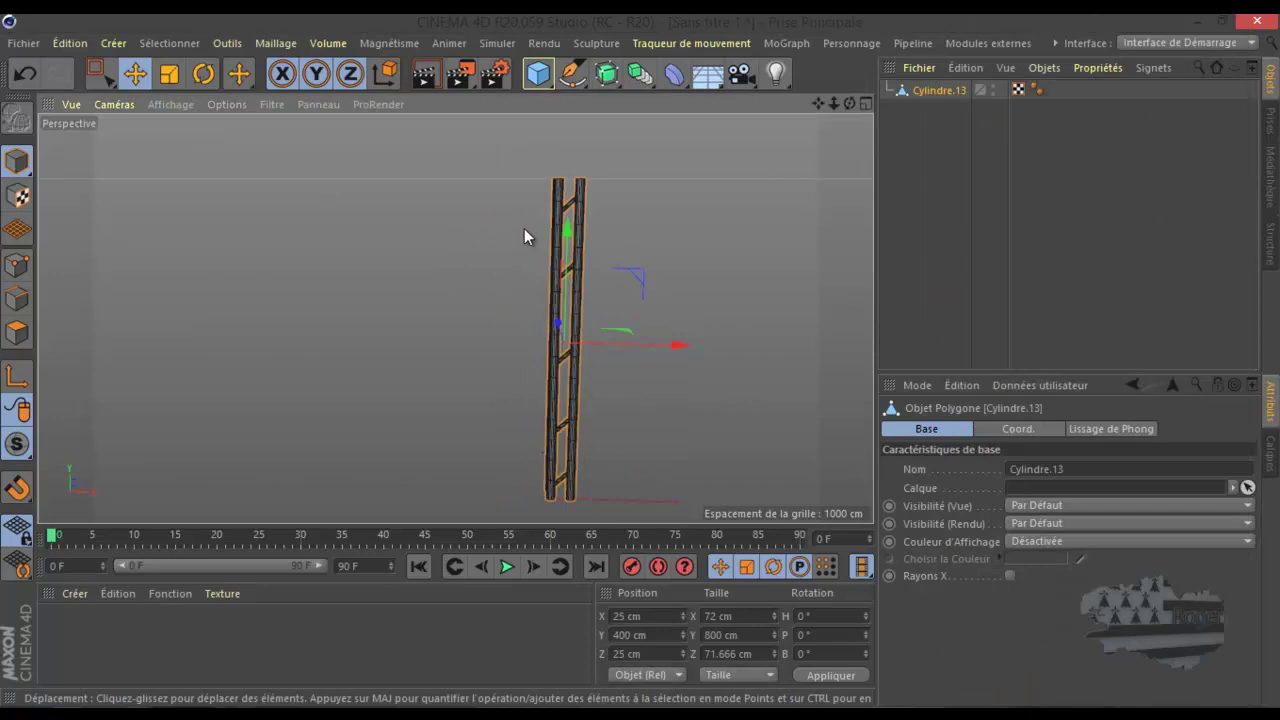
{"action": "mouse_move", "coordinate": [818, 104]}
{"action": "left_mouse_down"}
{"action": "mouse_move", "coordinate": [643, 366]}
{"action": "mouse_move", "coordinate": [820, 98]}
{"action": "left_mouse_up"}
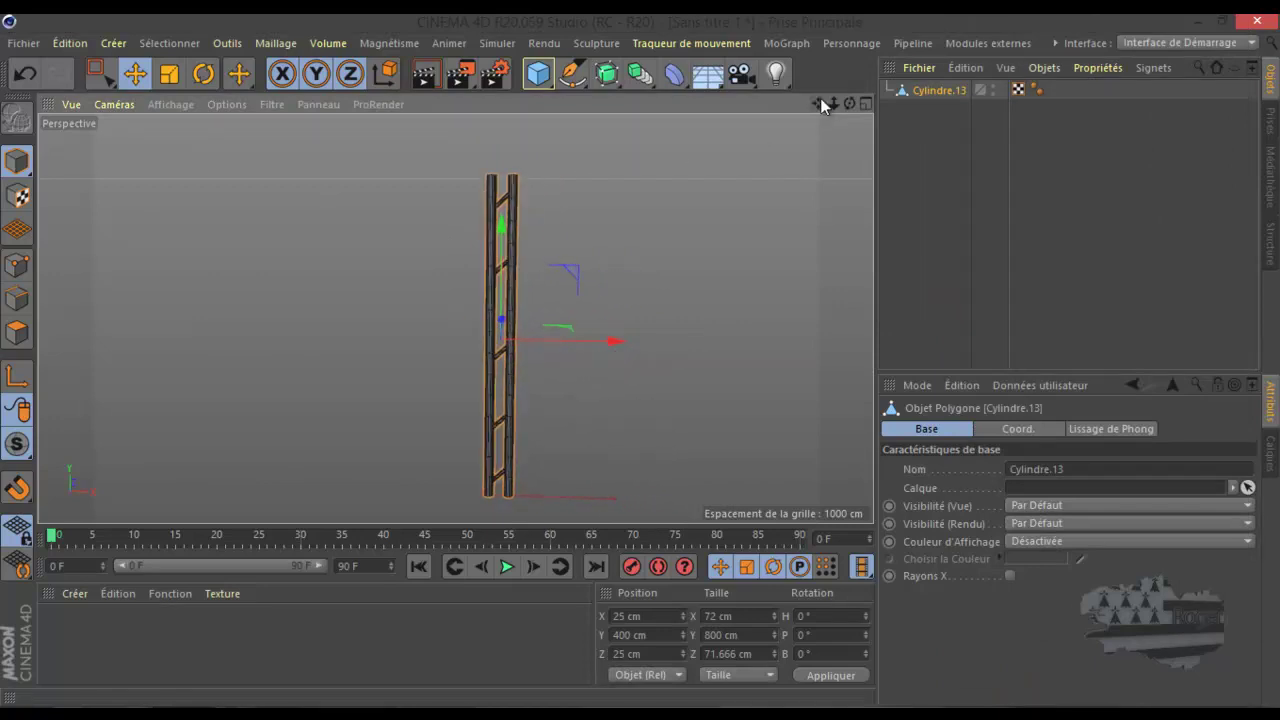
{"action": "left_click", "coordinate": [276, 102]}
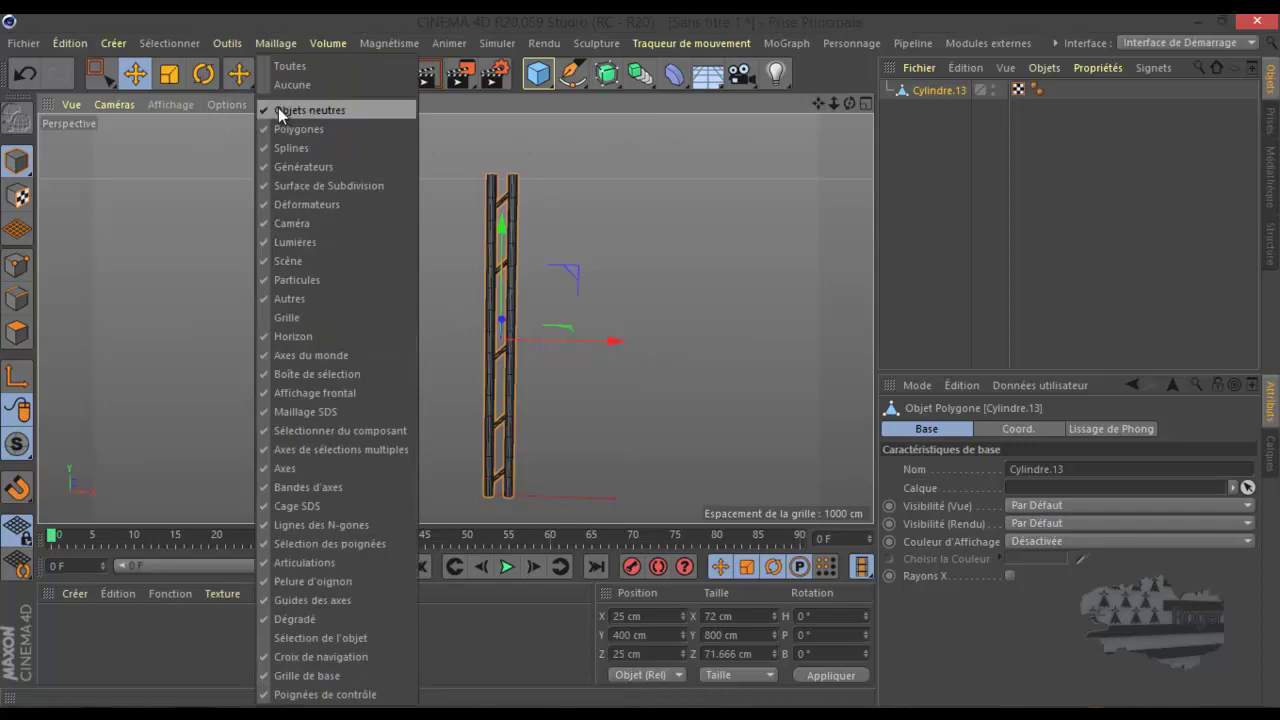
{"action": "left_click", "coordinate": [292, 317]}
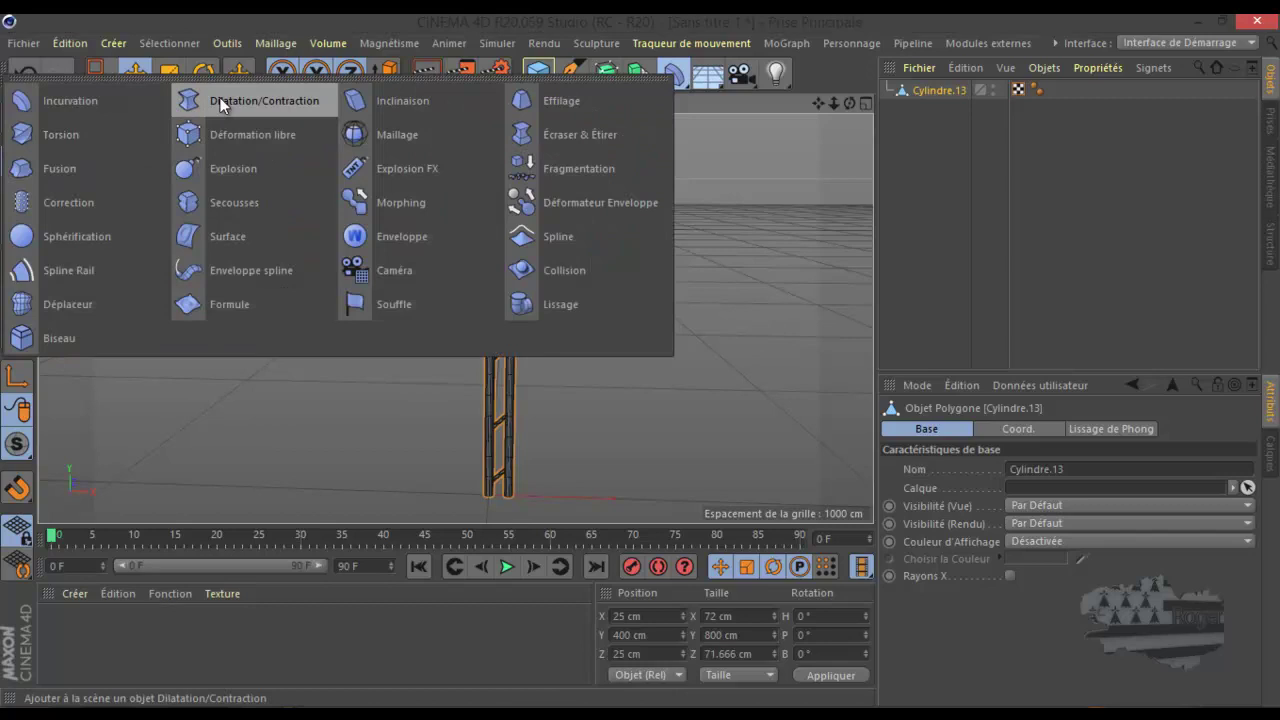
Add an Incurvation (bend) deformer to the scene and show it from above together with the truss
{"action": "left_click", "coordinate": [34, 98]}
{"action": "middle_click", "coordinate": [648, 372]}
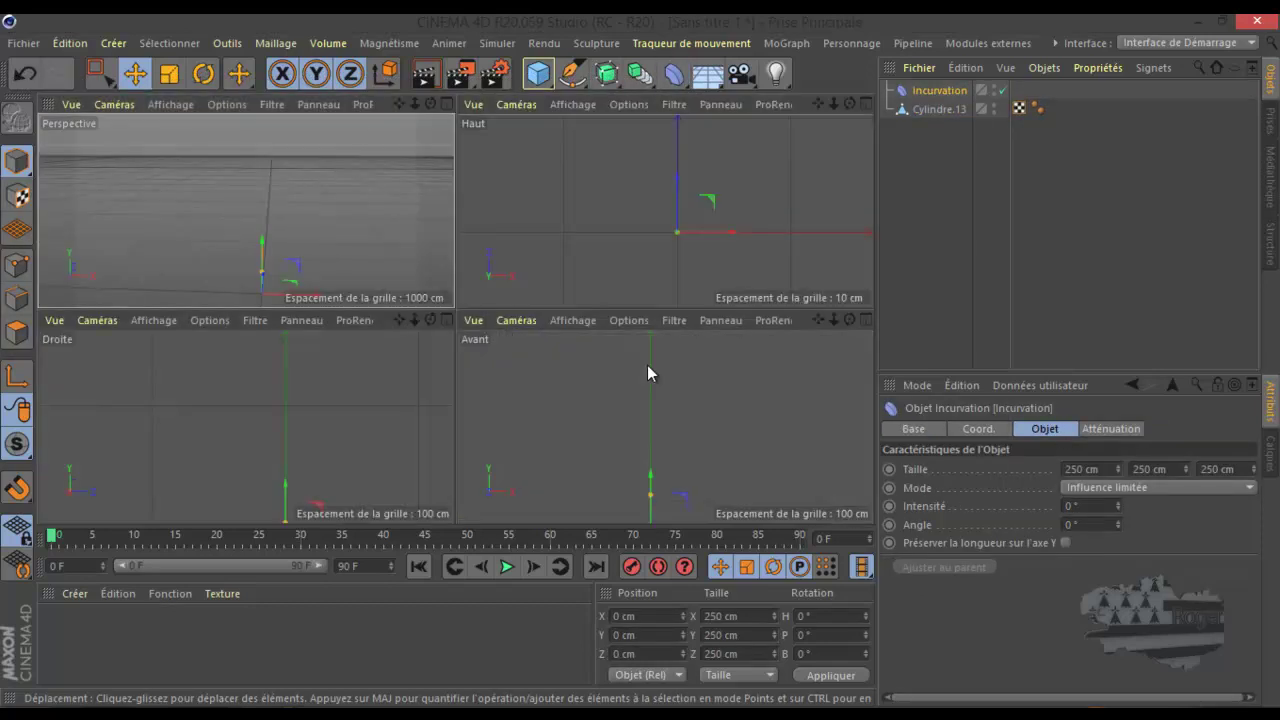
{"action": "middle_click", "coordinate": [632, 241]}
{"action": "key", "text": "h"}
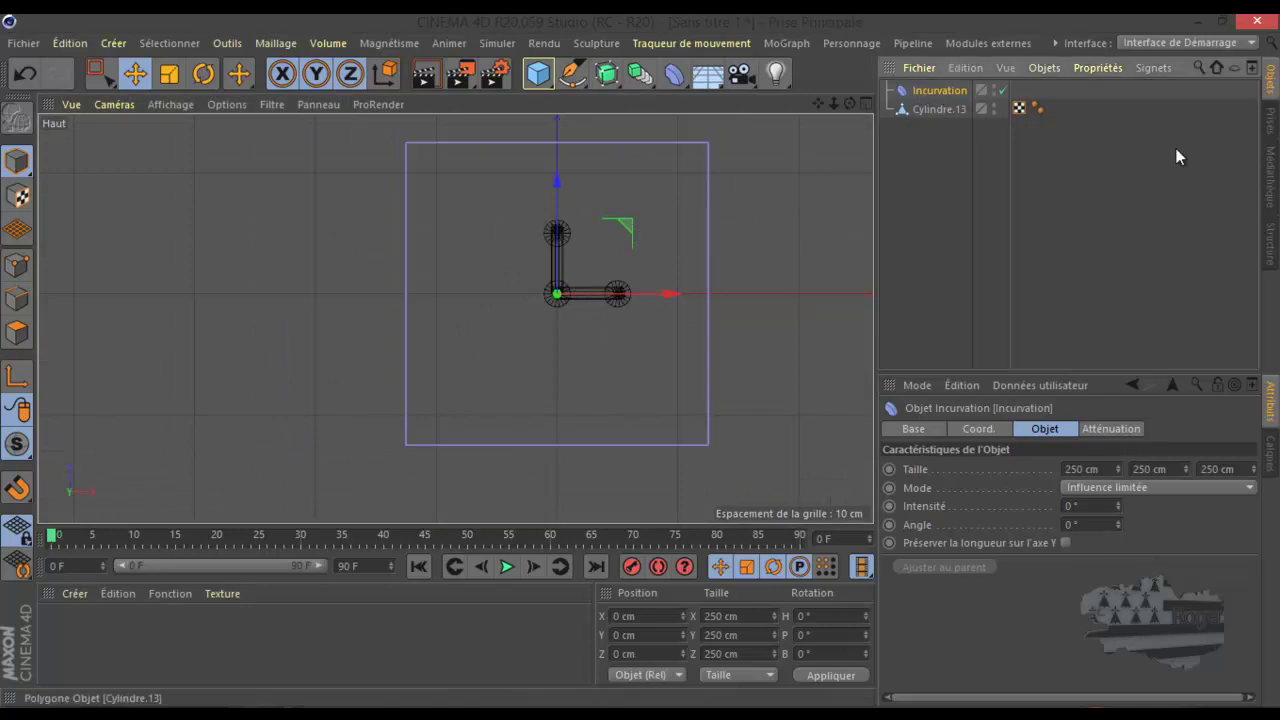
Fit the Incurvation deformer around the truss in plan, sized 89 cm in X and 92 cm in Z, centred near X 25 cm, Z 21 cm
{"action": "left_click_drag", "start_coordinate": [1117, 469], "coordinate": [1117, 472]}
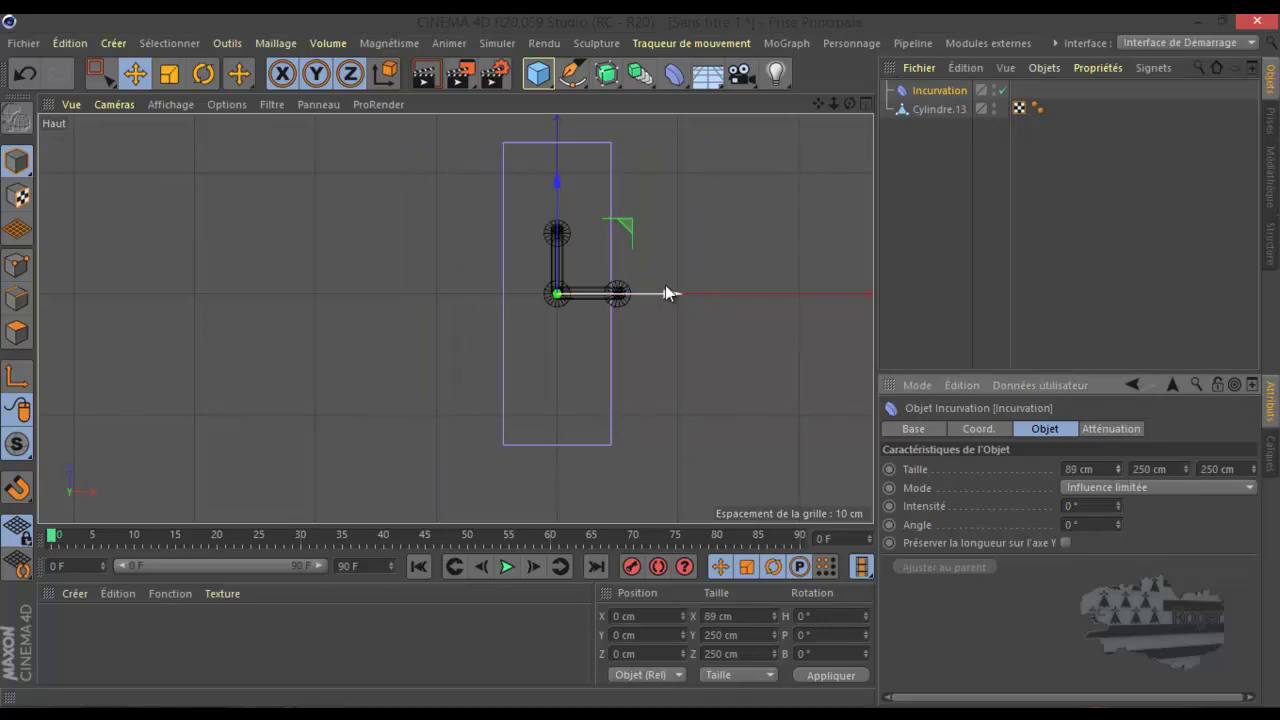
{"action": "left_click_drag", "start_coordinate": [667, 300], "coordinate": [729, 294]}
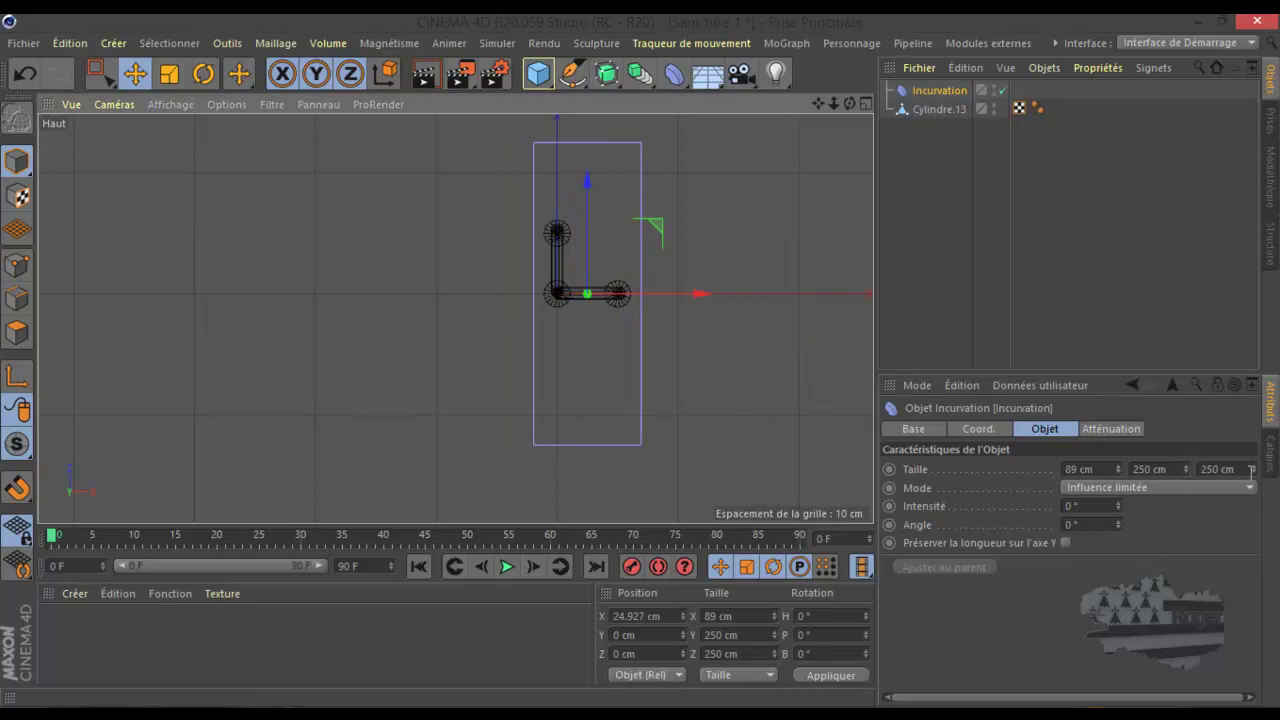
{"action": "left_click_drag", "start_coordinate": [1253, 475], "coordinate": [1255, 482]}
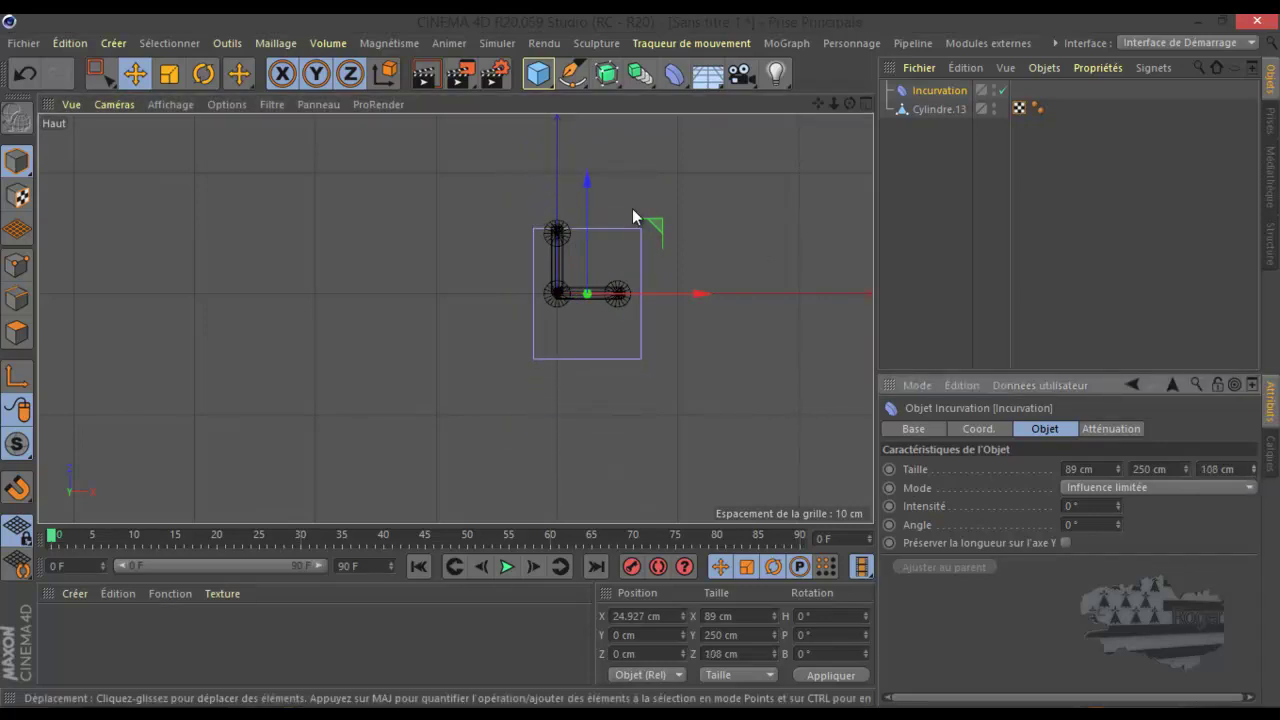
{"action": "left_click_drag", "start_coordinate": [589, 183], "coordinate": [587, 158]}
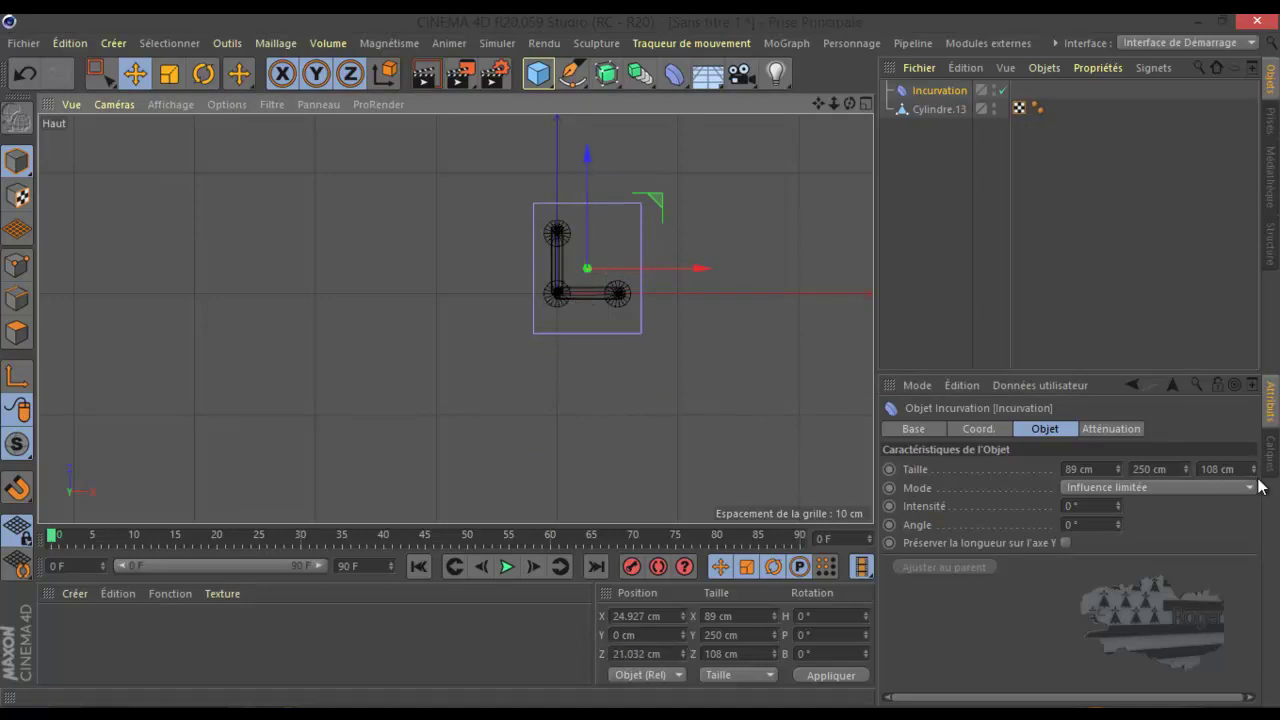
{"action": "left_click_drag", "start_coordinate": [1255, 472], "coordinate": [1256, 472]}
{"action": "left_click", "coordinate": [573, 418]}
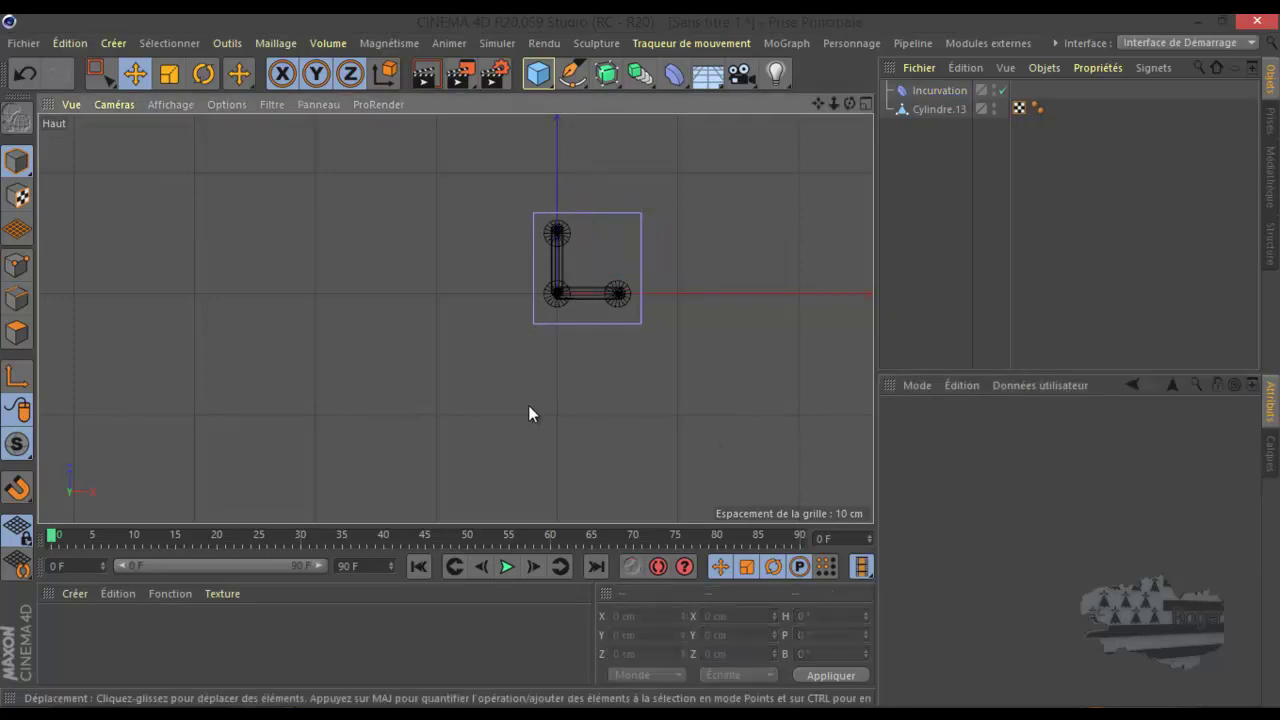
Set the Incurvation deformer's height to 873 cm and raise it to about Y 410 cm so it encloses the whole truss
{"action": "middle_click", "coordinate": [412, 312]}
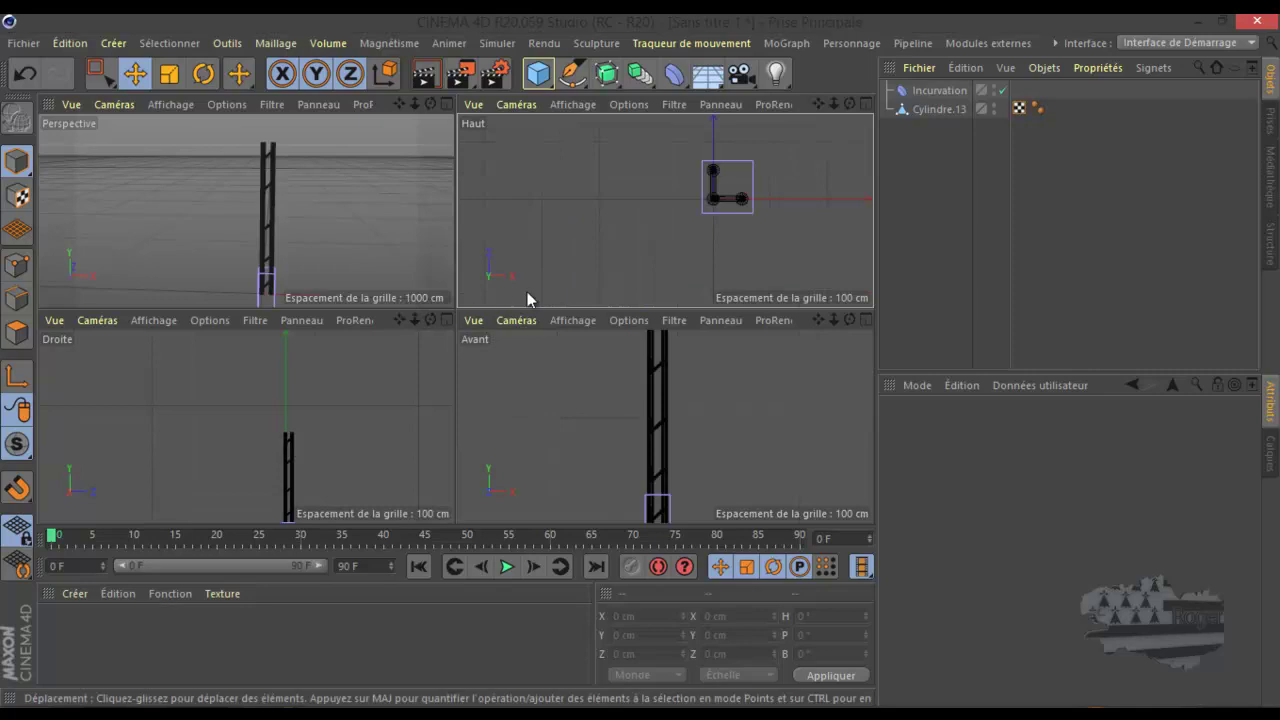
{"action": "middle_click", "coordinate": [353, 396]}
{"action": "scroll", "coordinate": [457, 311], "scroll_direction": "down", "scroll_amount": 6}
{"action": "middle_click_drag", "start_coordinate": [479, 293], "coordinate": [560, 228], "text": "alt"}
{"action": "scroll", "coordinate": [496, 224], "scroll_direction": "up", "scroll_amount": 5}
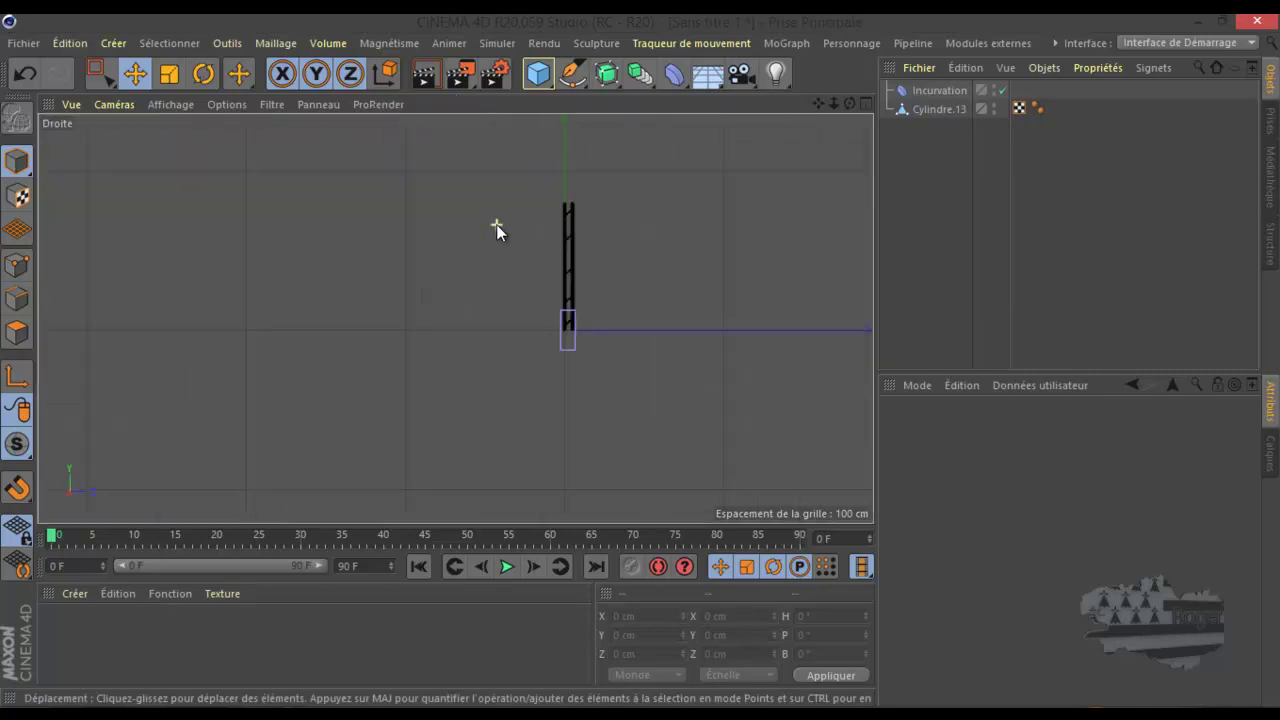
{"action": "scroll", "coordinate": [496, 224], "scroll_direction": "up", "scroll_amount": 2}
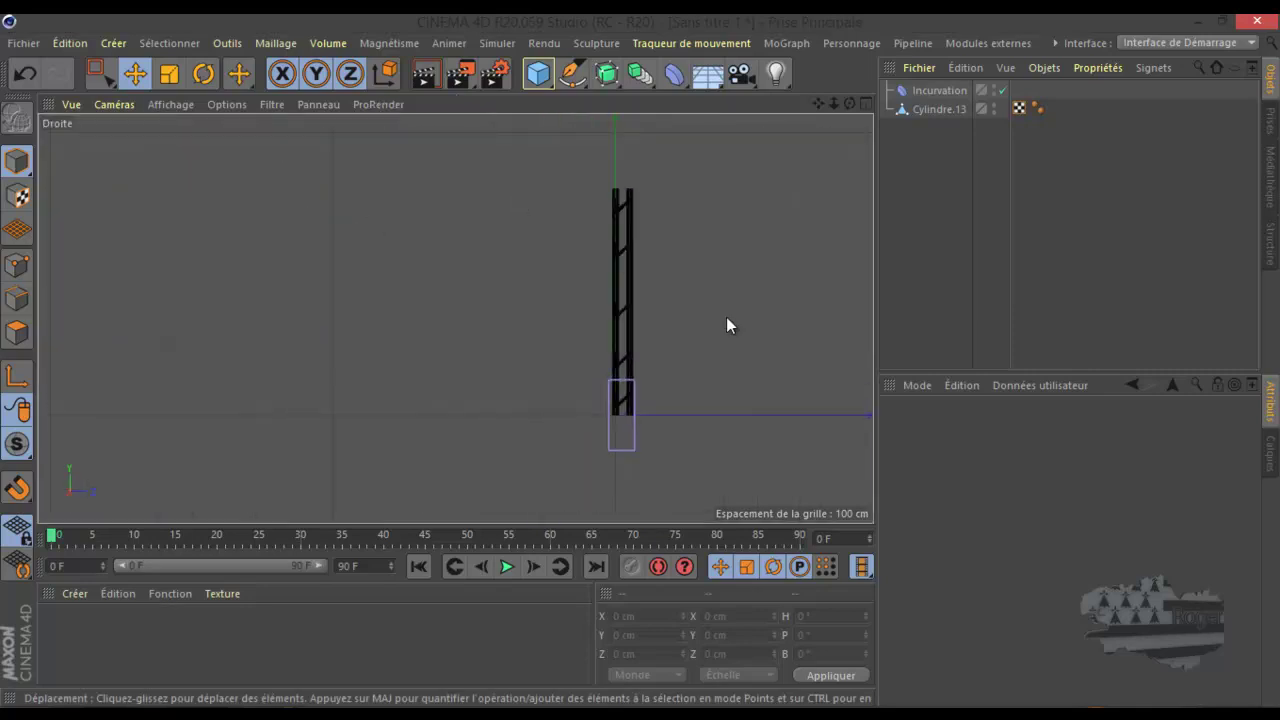
{"action": "left_click", "coordinate": [940, 90]}
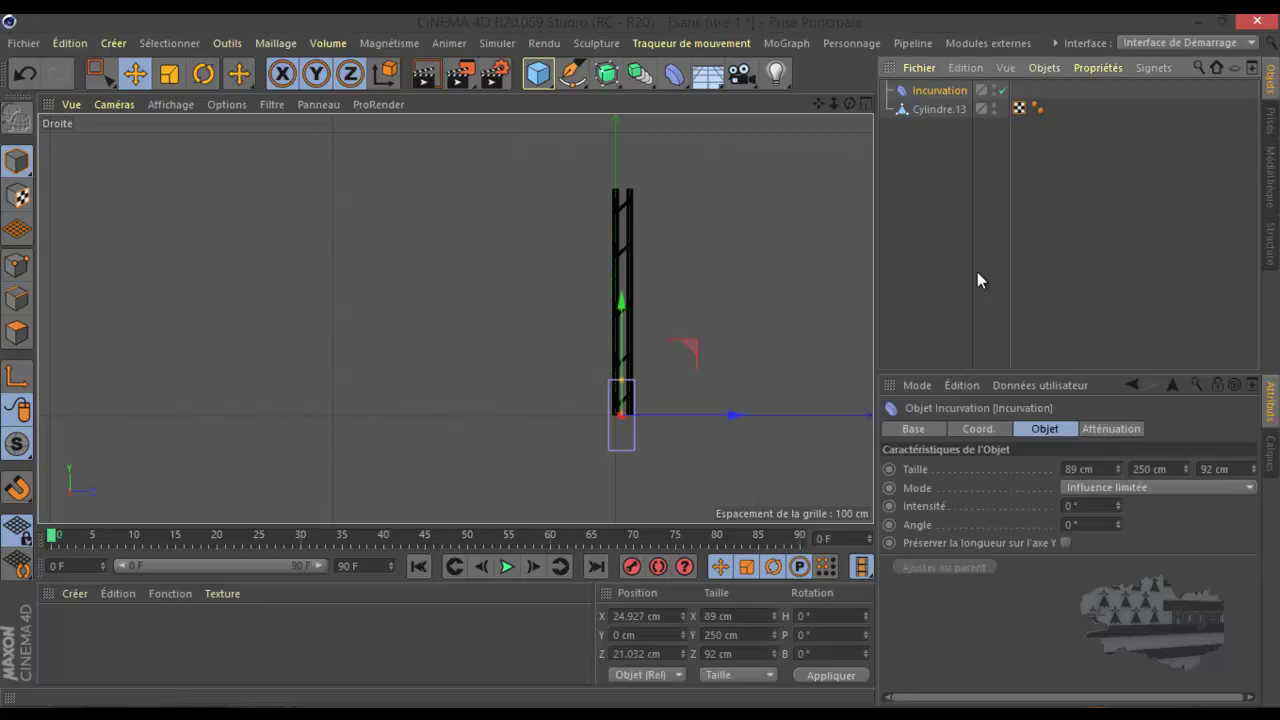
{"action": "left_click_drag", "start_coordinate": [622, 298], "coordinate": [622, 181]}
{"action": "mouse_move", "coordinate": [1187, 469]}
{"action": "left_mouse_down"}
{"action": "mouse_move", "coordinate": [1195, 435]}
{"action": "mouse_move", "coordinate": [1187, 466]}
{"action": "left_mouse_up"}
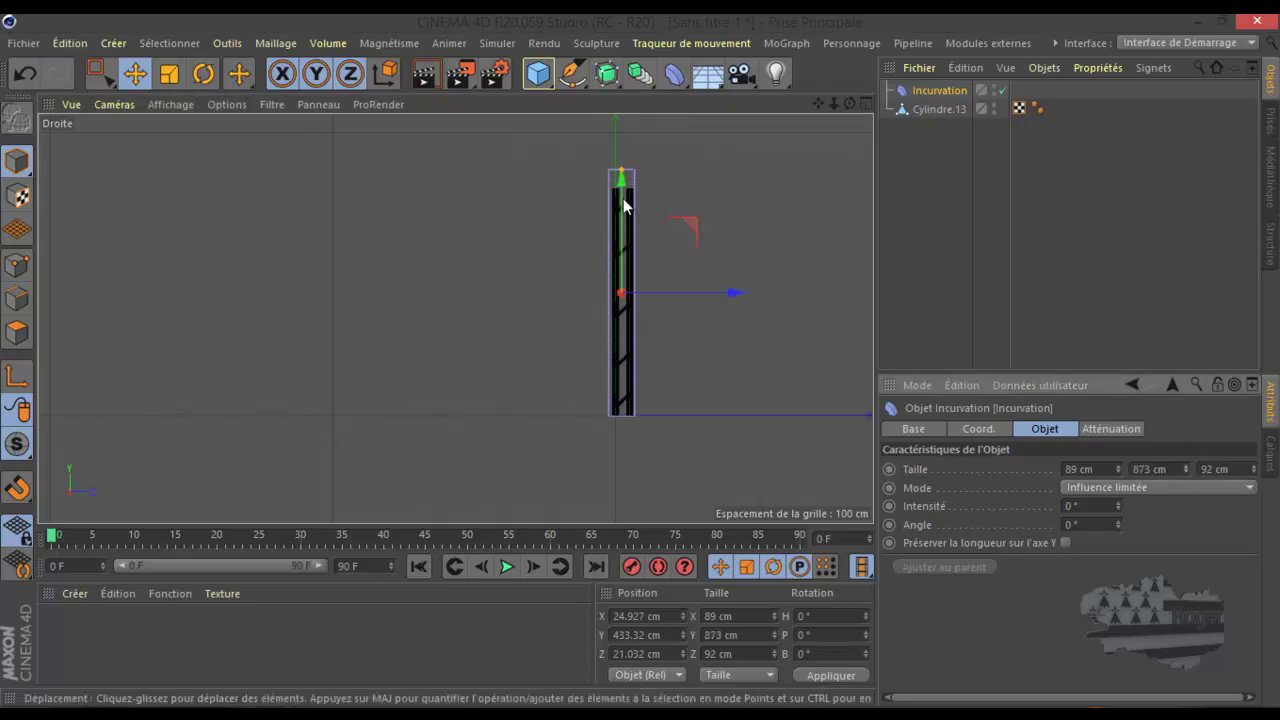
{"action": "left_click_drag", "start_coordinate": [622, 183], "coordinate": [622, 190]}
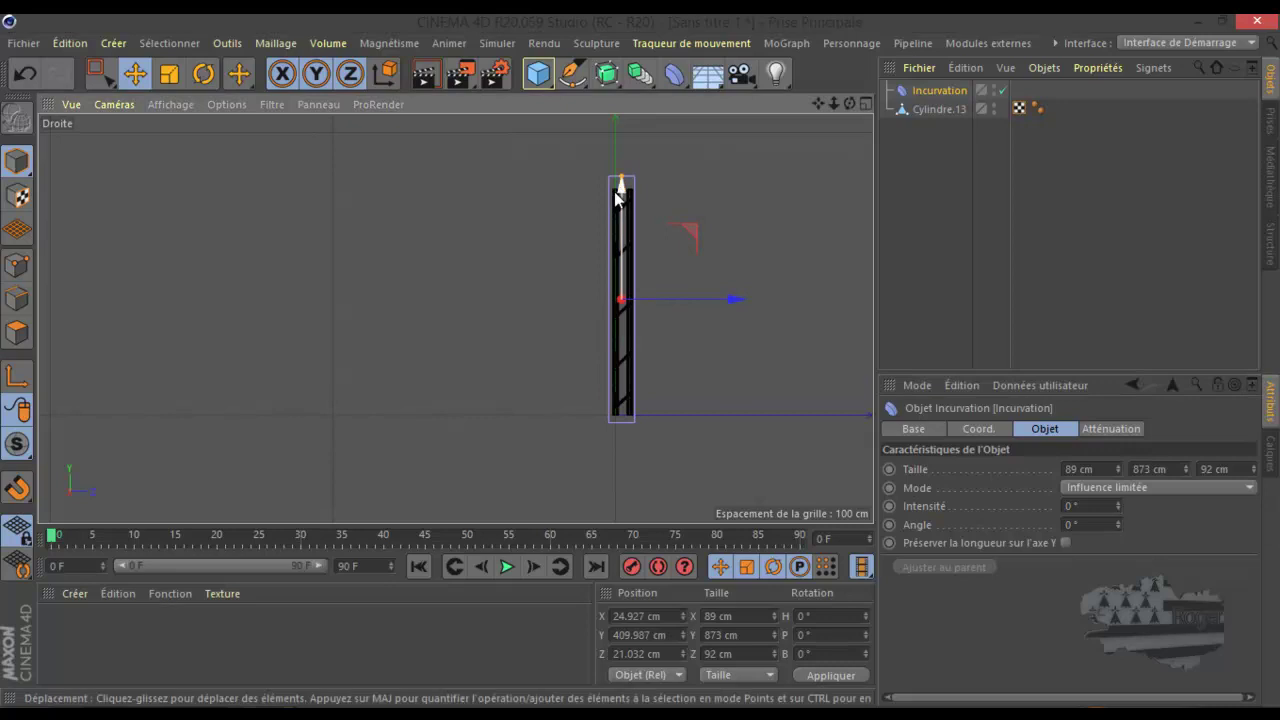
Set the Incurvation deformer's intensity to 44° and make it a child of the merged truss object
{"action": "middle_click", "coordinate": [336, 294]}
{"action": "middle_click", "coordinate": [322, 267]}
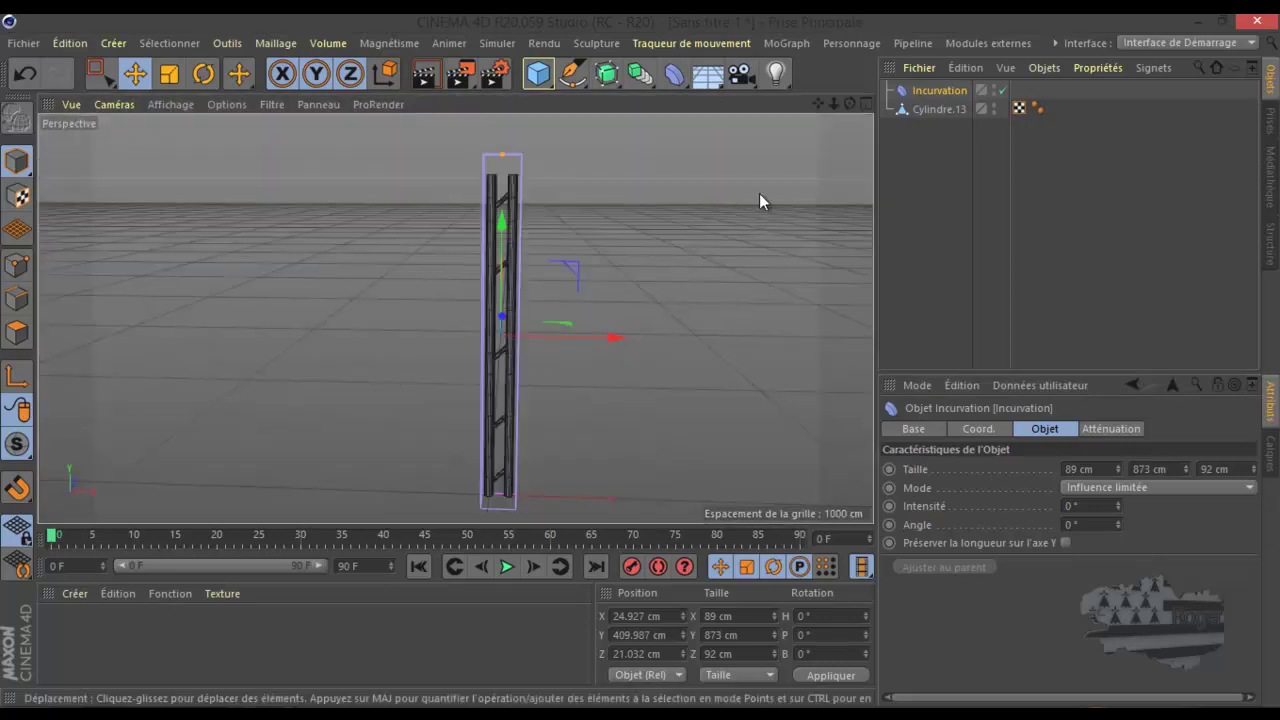
{"action": "left_click_drag", "start_coordinate": [847, 111], "coordinate": [642, 362]}
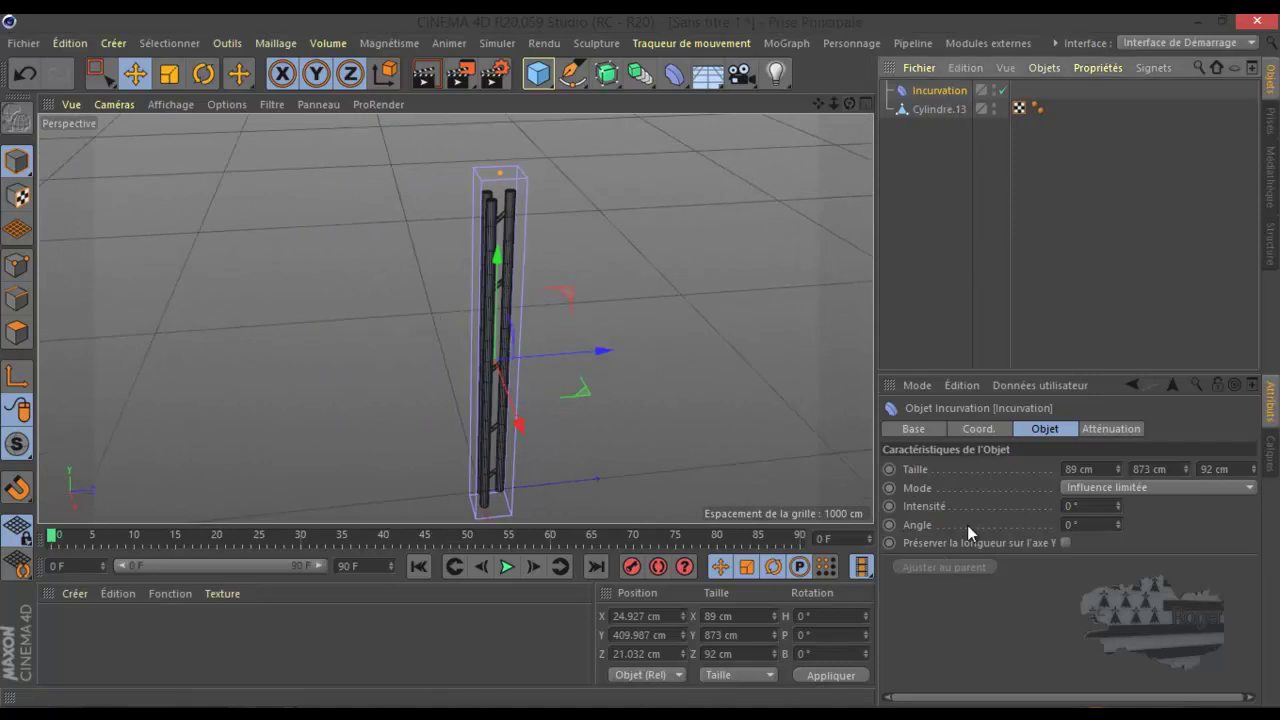
{"action": "left_click_drag", "start_coordinate": [1118, 504], "coordinate": [1118, 504]}
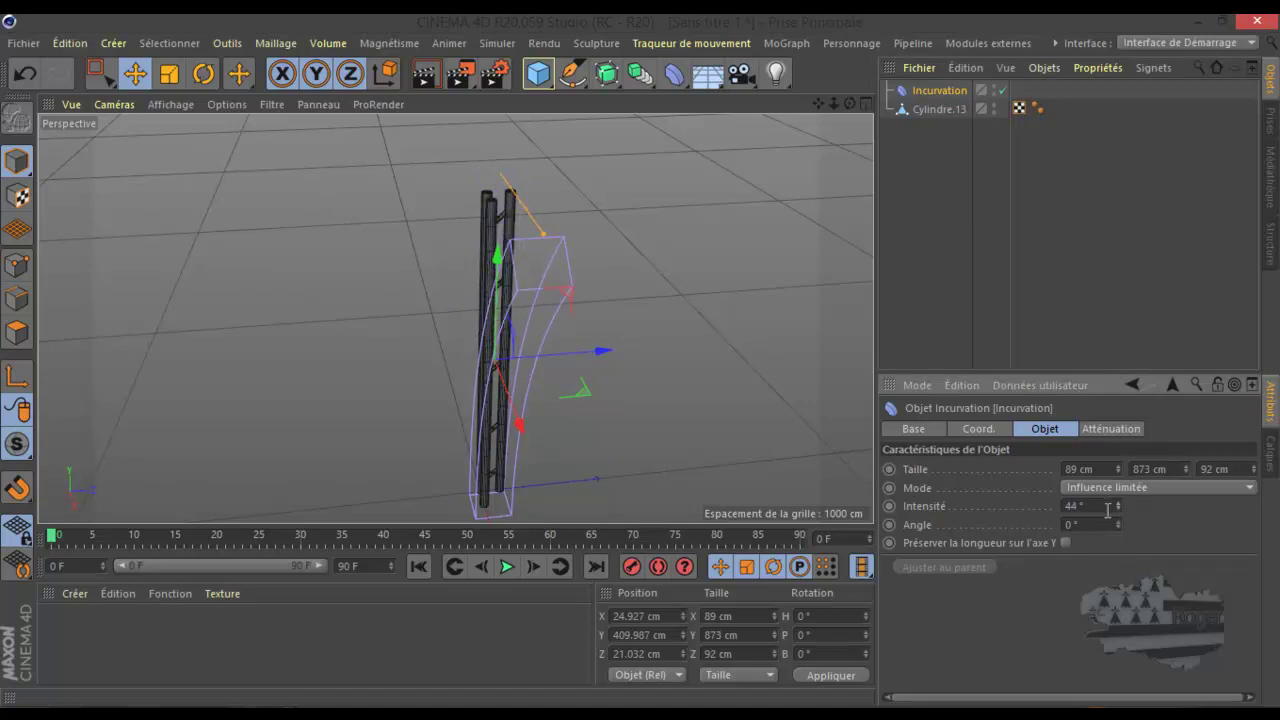
{"action": "left_click", "coordinate": [931, 94]}
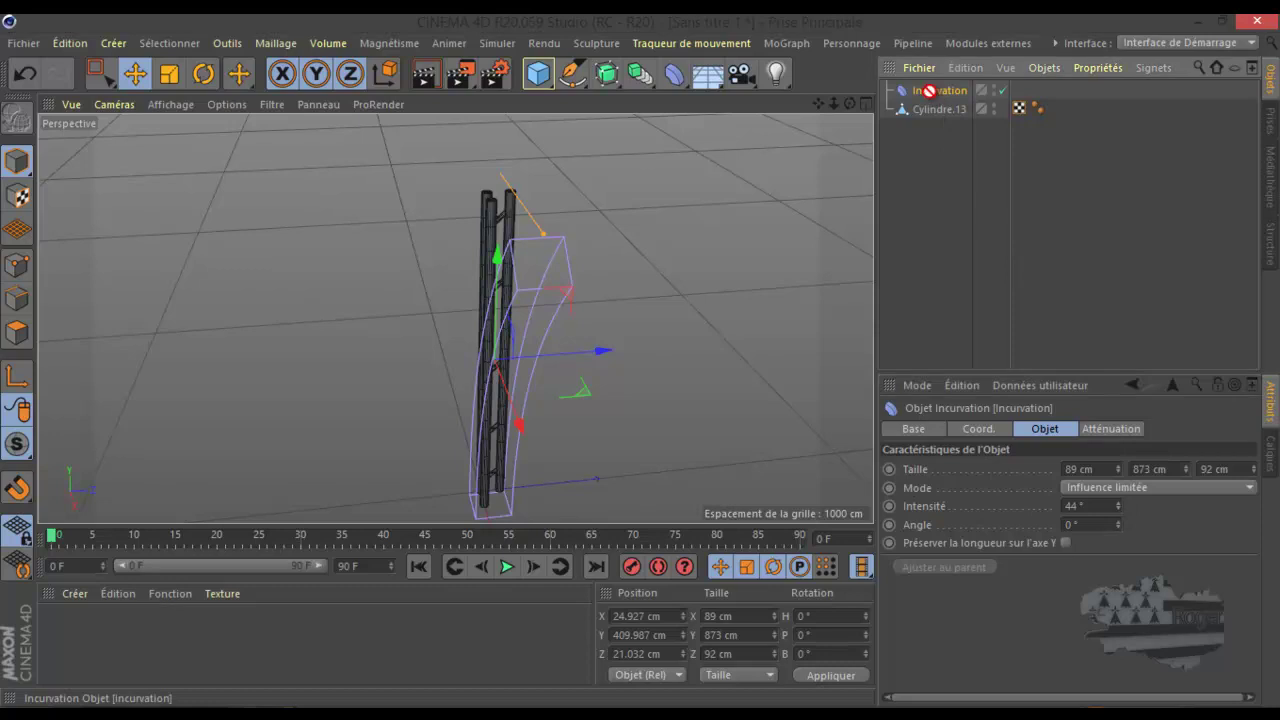
{"action": "left_click_drag", "start_coordinate": [940, 110], "coordinate": [937, 106]}
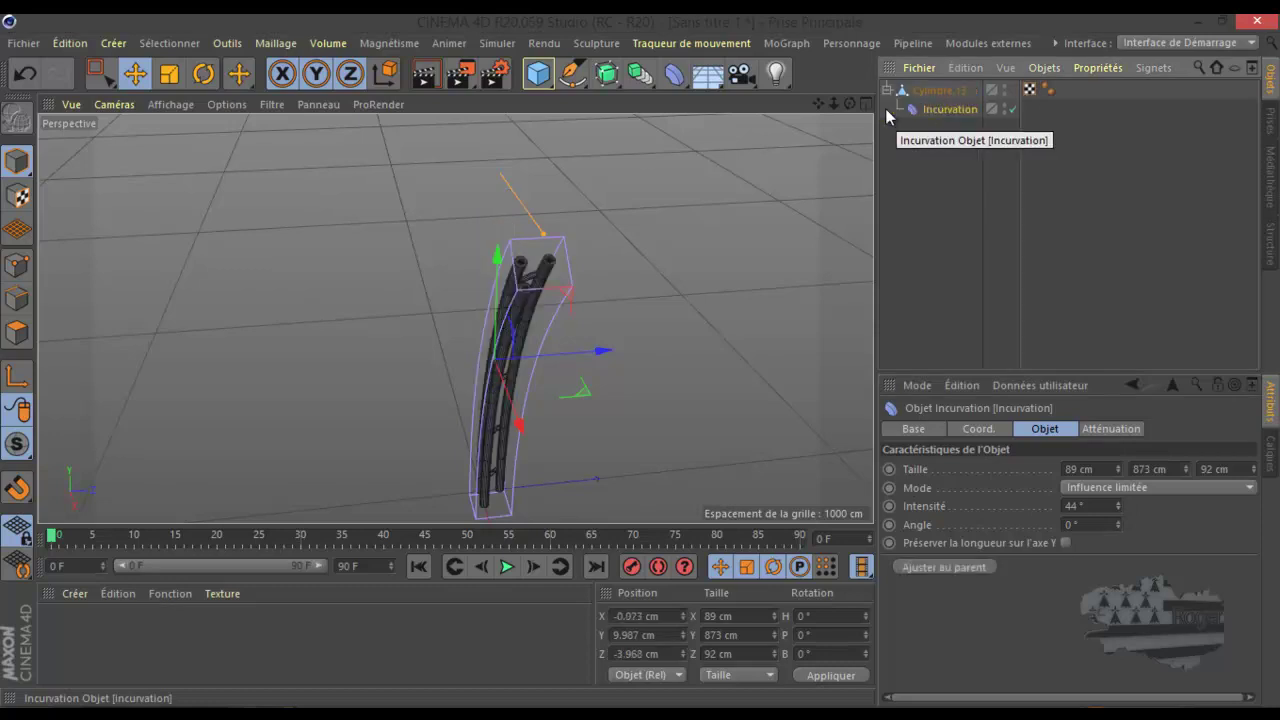
{"action": "left_click_drag", "start_coordinate": [849, 103], "coordinate": [641, 358]}
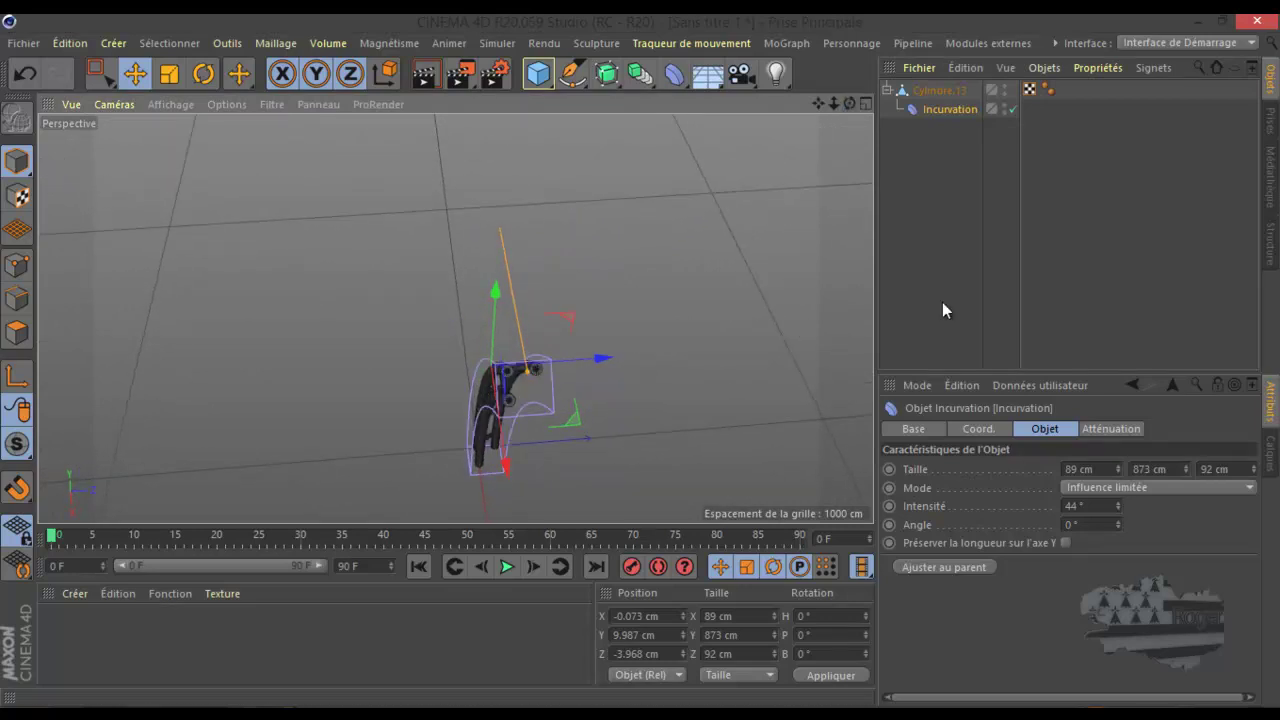
Reset the Incurvation deformer's intensity to 0° and take it back out of the truss object's hierarchy
{"action": "left_click", "coordinate": [1096, 506]}
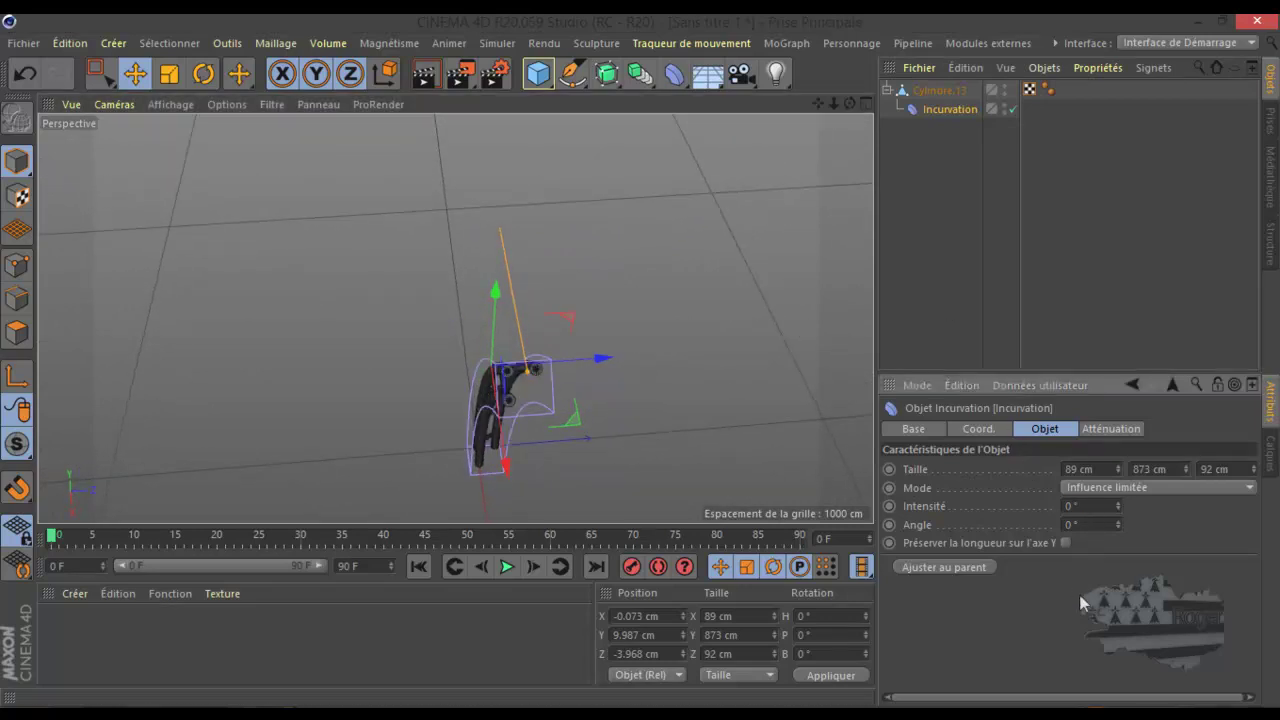
{"action": "left_click", "coordinate": [932, 116]}
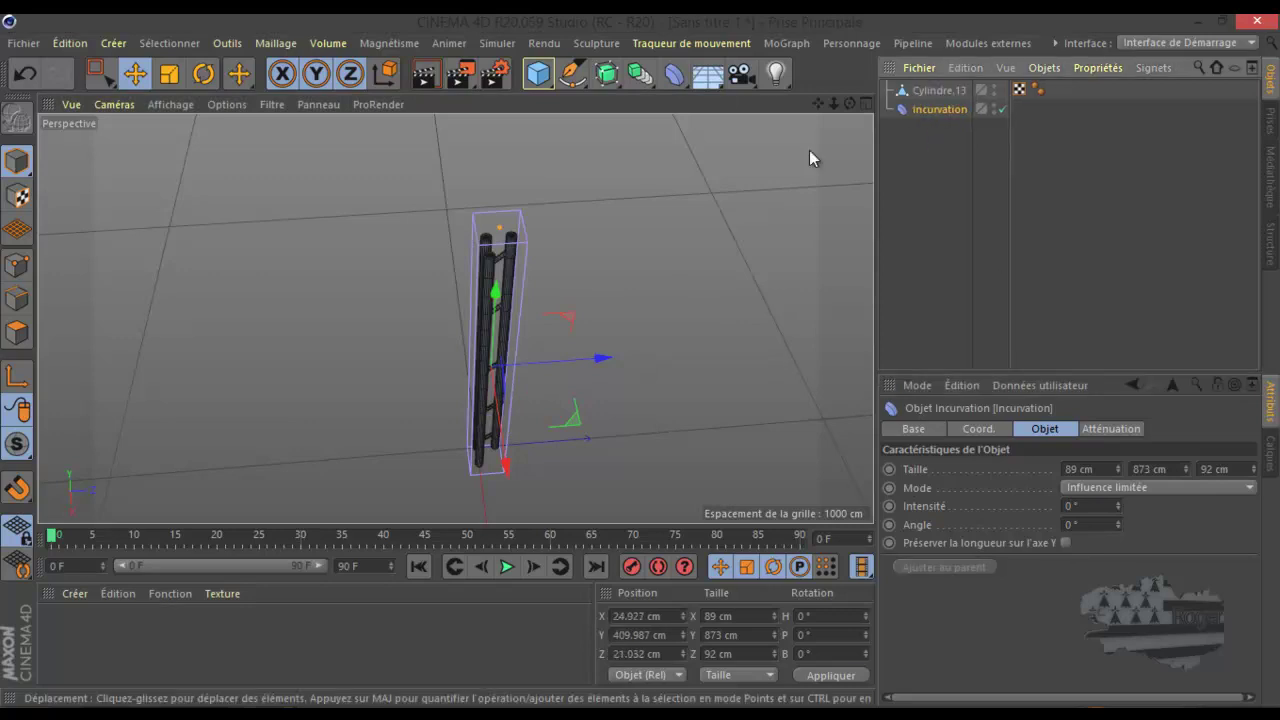
Rotate the Incurvation deformer about 51° around its vertical axis in the plan view and shift it slightly diagonally
{"action": "middle_click", "coordinate": [676, 223]}
{"action": "middle_click", "coordinate": [676, 223]}
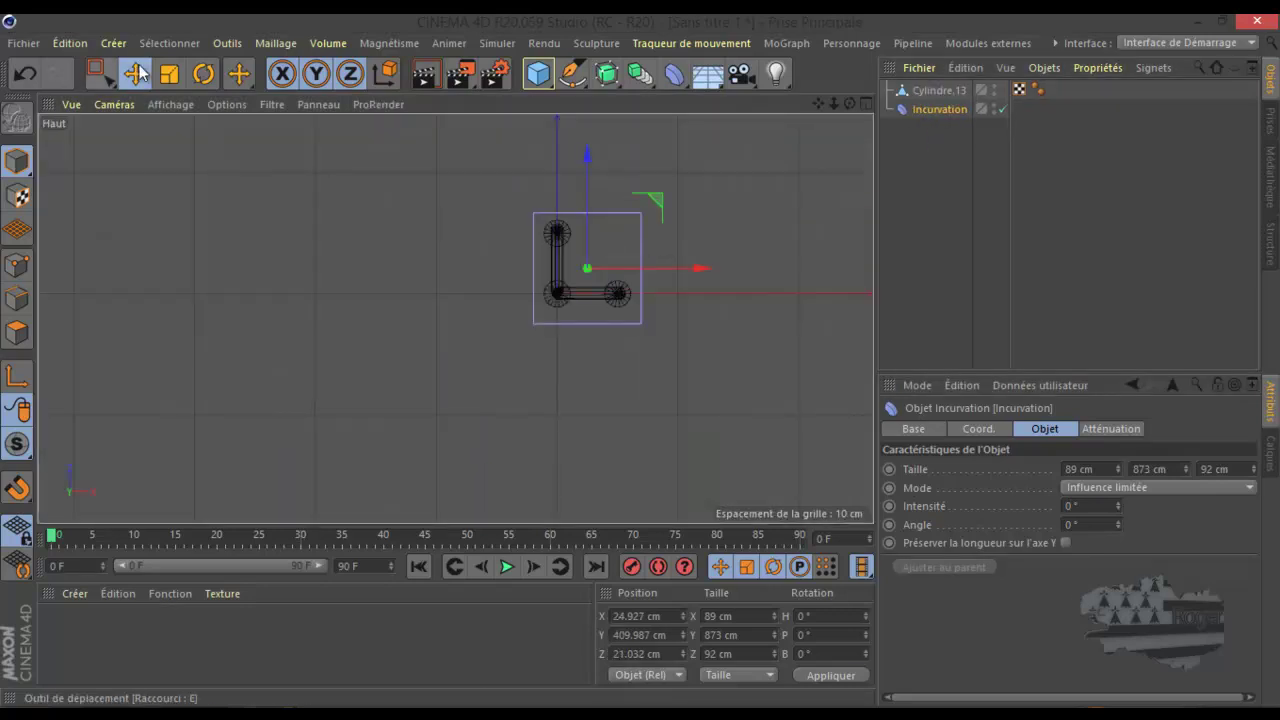
{"action": "left_click", "coordinate": [203, 73]}
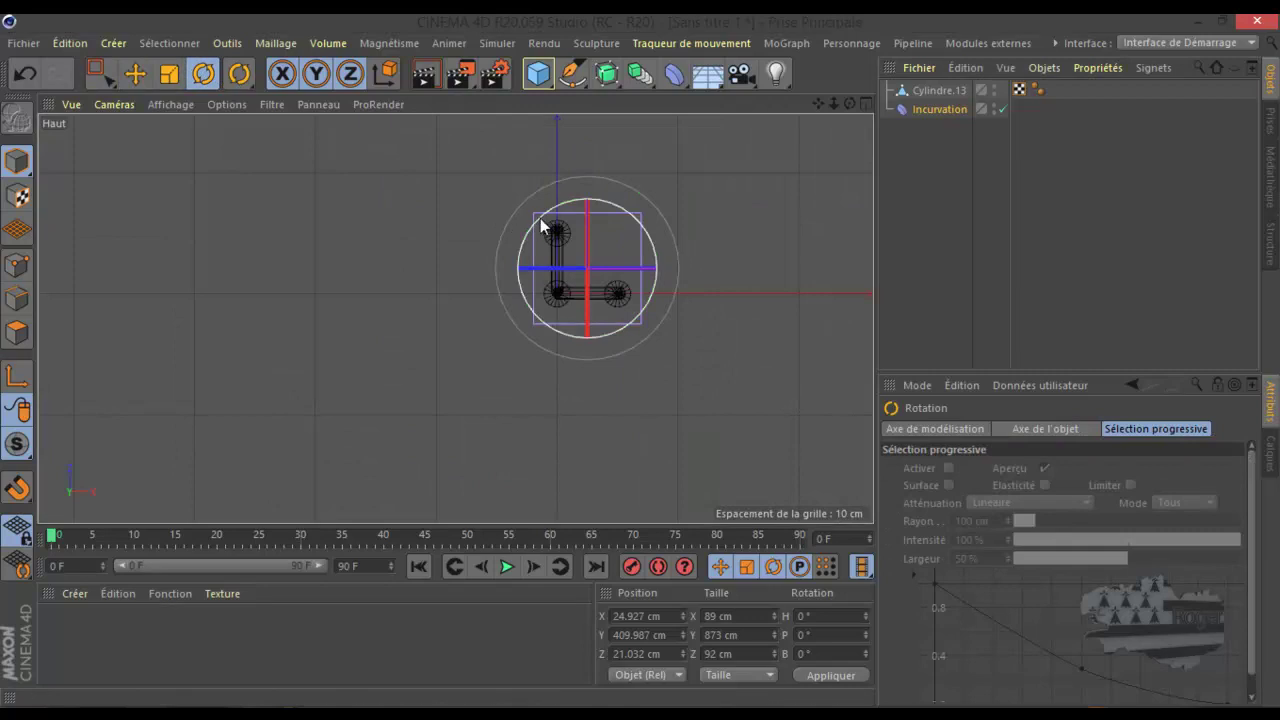
{"action": "left_click_drag", "start_coordinate": [543, 224], "coordinate": [514, 277]}
{"action": "left_click", "coordinate": [135, 73]}
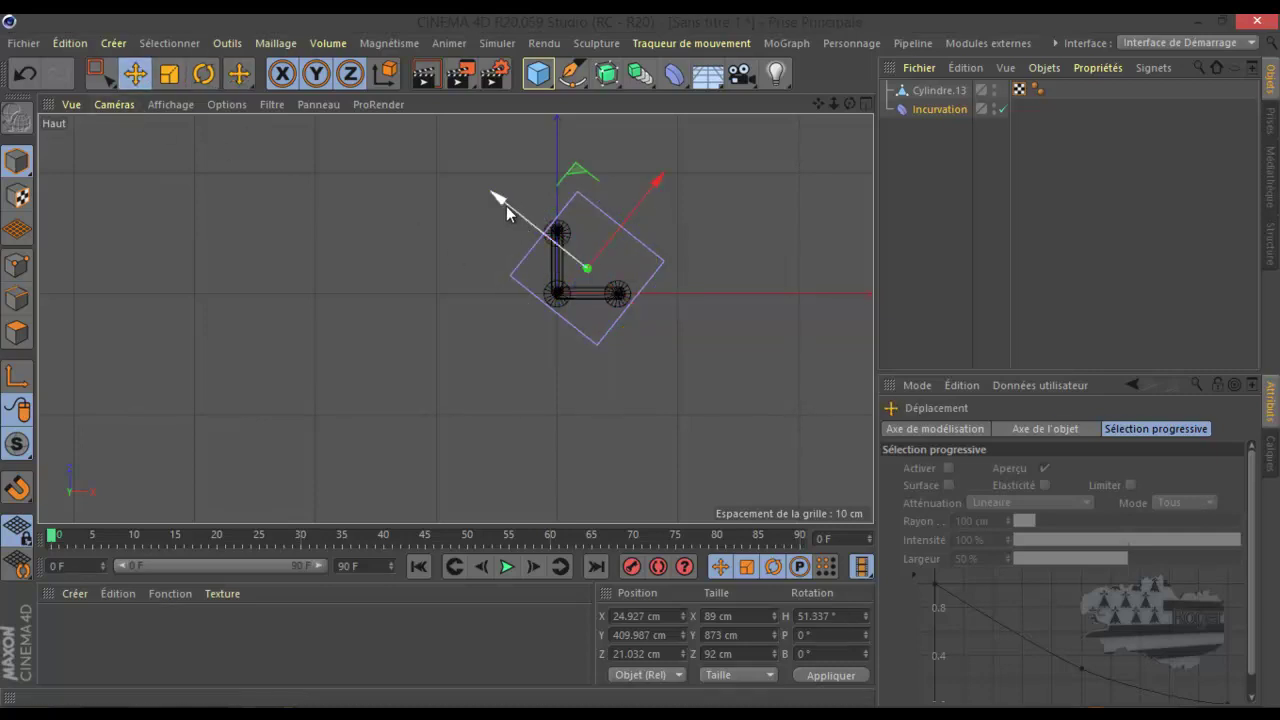
{"action": "left_click_drag", "start_coordinate": [503, 207], "coordinate": [498, 199]}
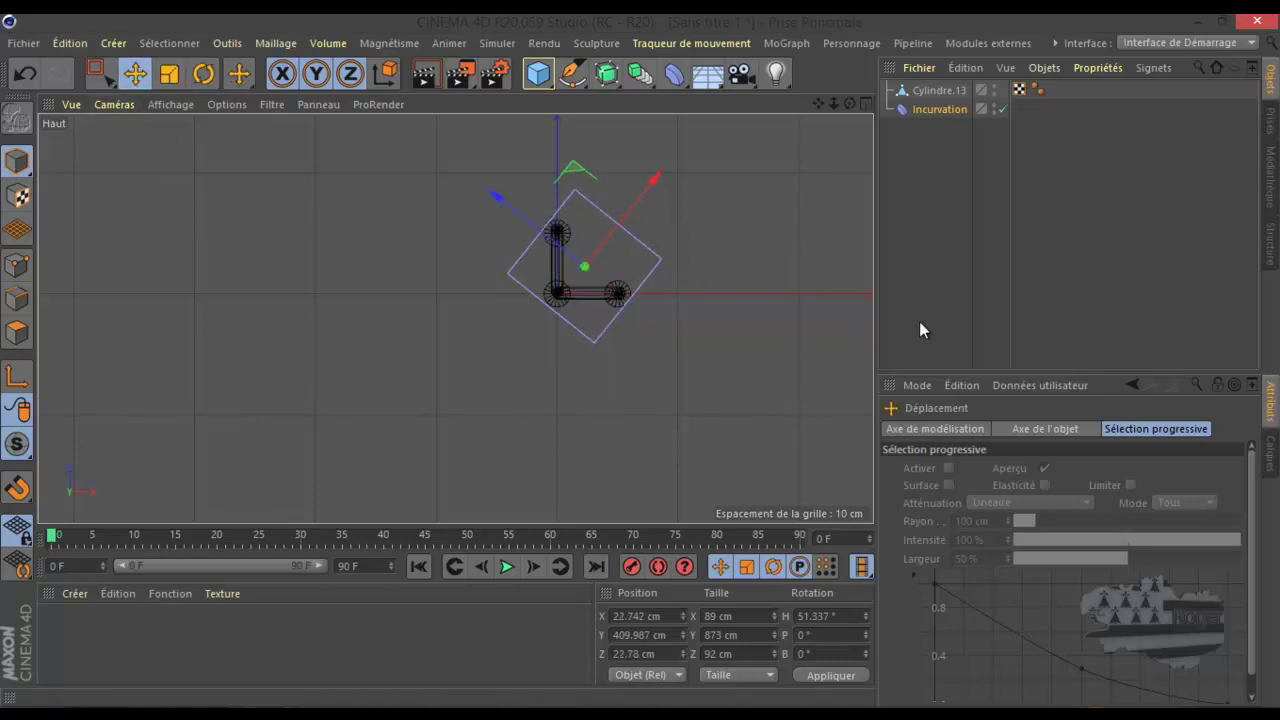
Set the Incurvation deformer's X size to 90 cm
{"action": "left_click", "coordinate": [932, 112]}
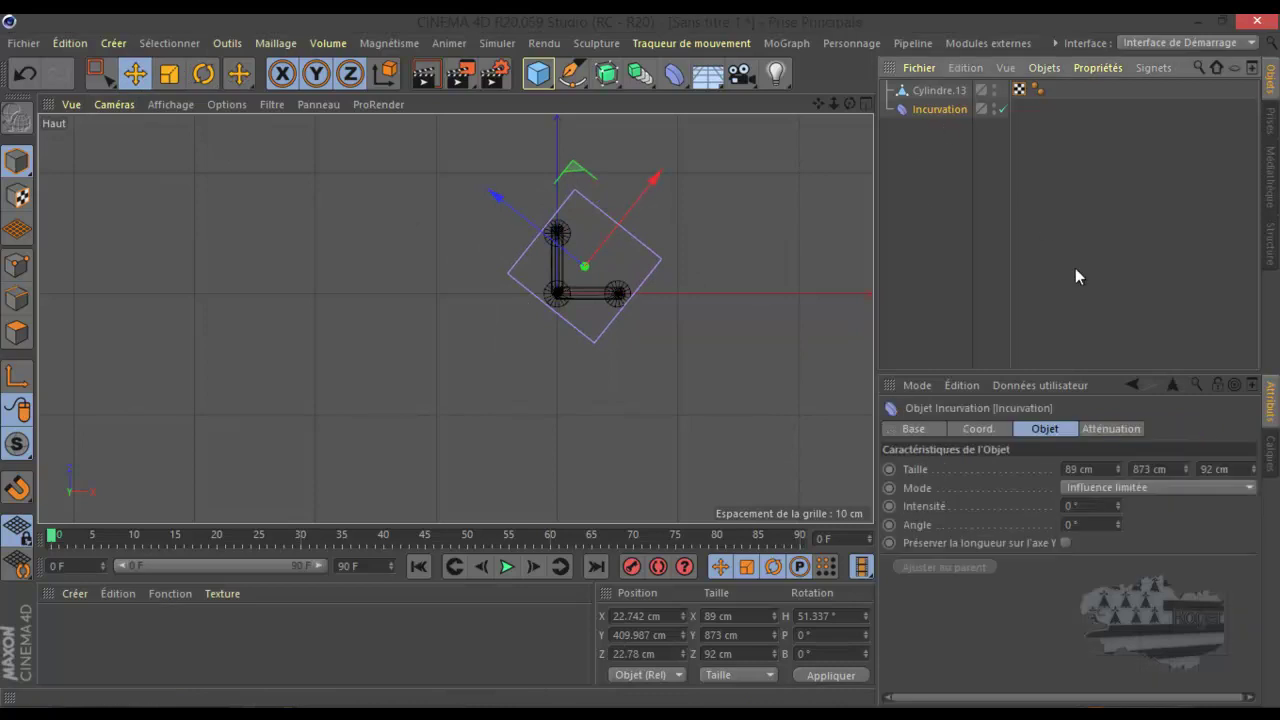
{"action": "left_click", "coordinate": [1117, 467]}
{"action": "left_click", "coordinate": [1117, 467]}
{"action": "left_click", "coordinate": [1117, 467]}
{"action": "left_click", "coordinate": [1117, 467]}
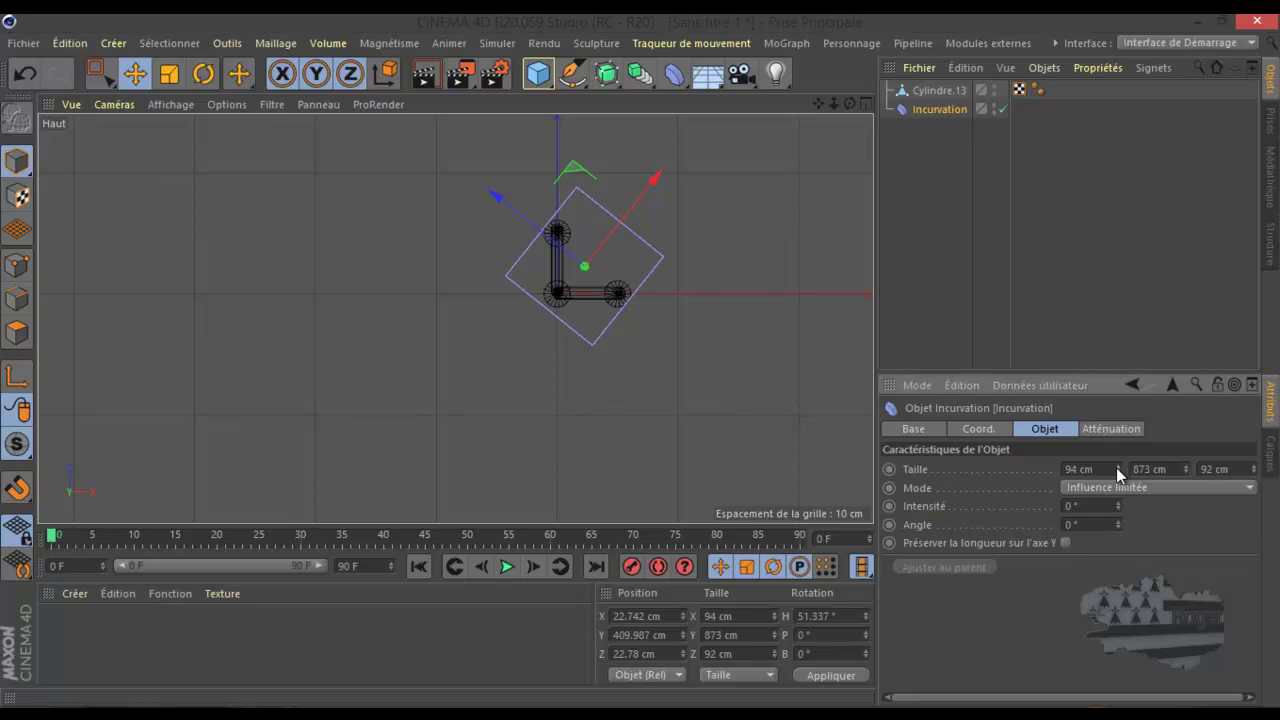
{"action": "left_click", "coordinate": [1117, 473]}
{"action": "left_click", "coordinate": [1117, 473]}
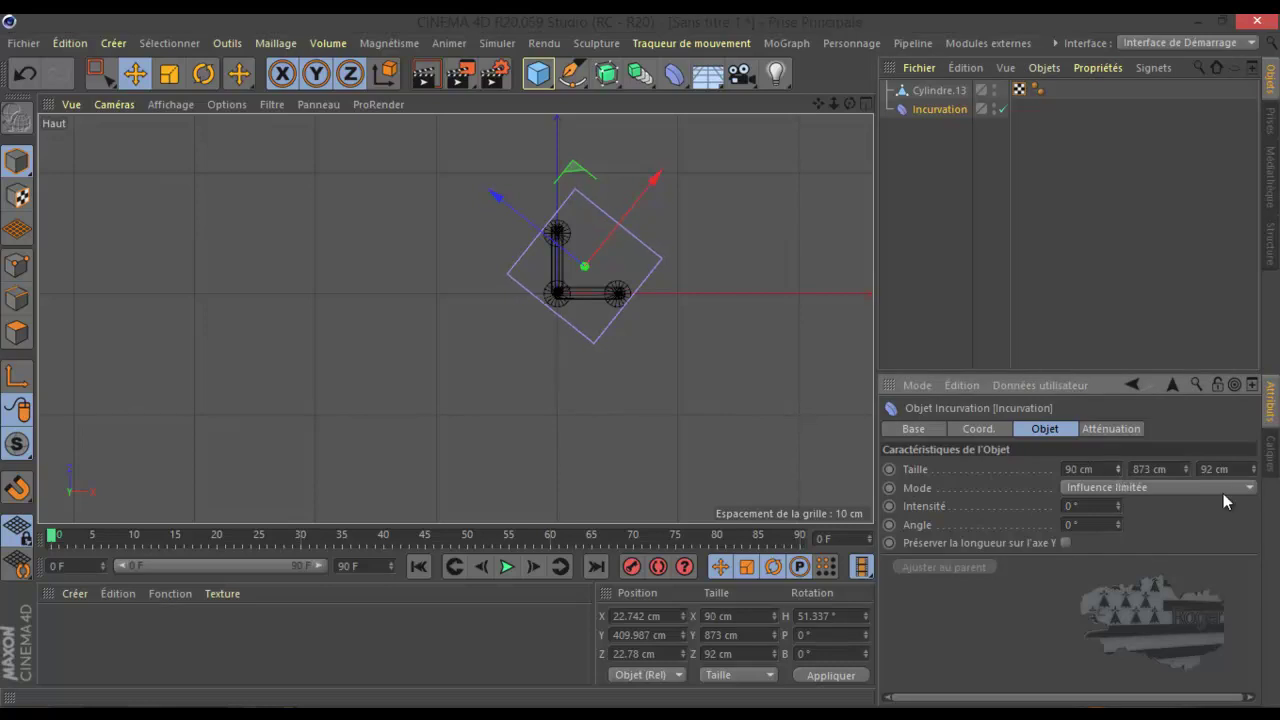
Set the Incurvation deformer's Z size to 104 cm and recentre it on the truss near X 20.4 cm, Z 19.8 cm
{"action": "left_click", "coordinate": [1253, 467]}
{"action": "left_click", "coordinate": [1253, 467]}
{"action": "left_click", "coordinate": [1253, 467]}
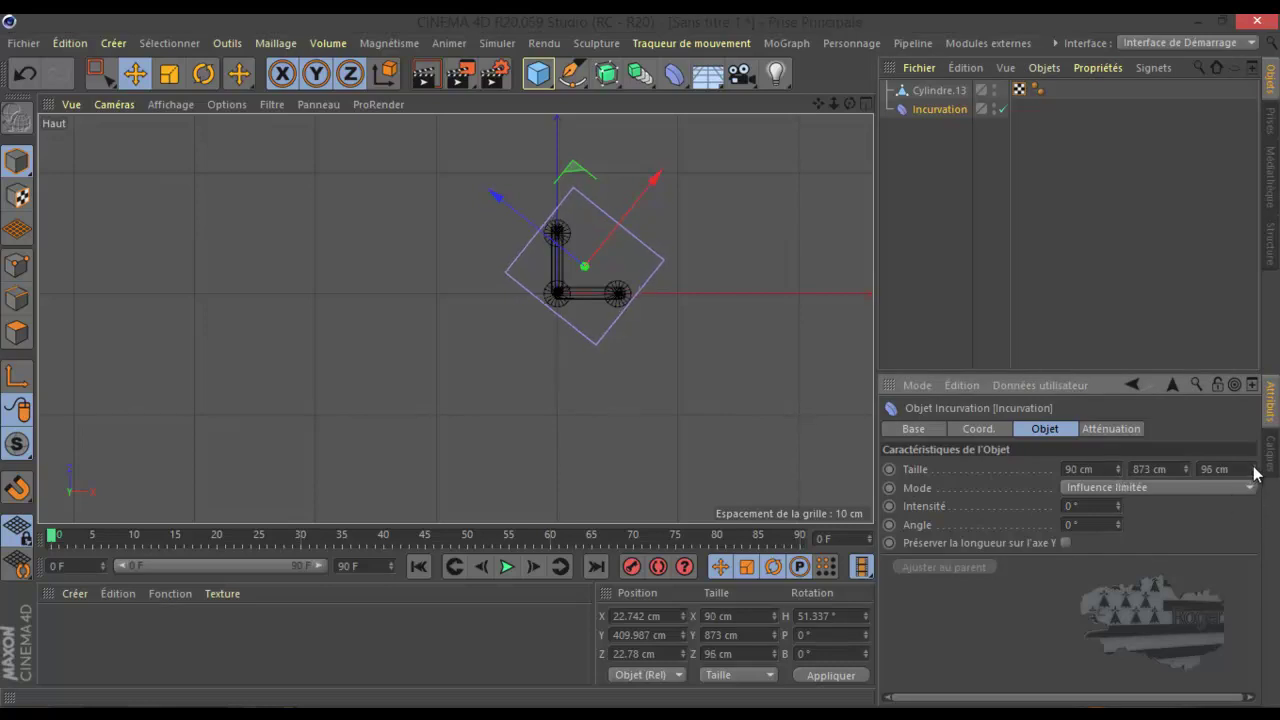
{"action": "left_click", "coordinate": [1253, 467]}
{"action": "left_click", "coordinate": [1253, 467]}
{"action": "left_click", "coordinate": [1253, 467]}
{"action": "left_click", "coordinate": [1253, 467]}
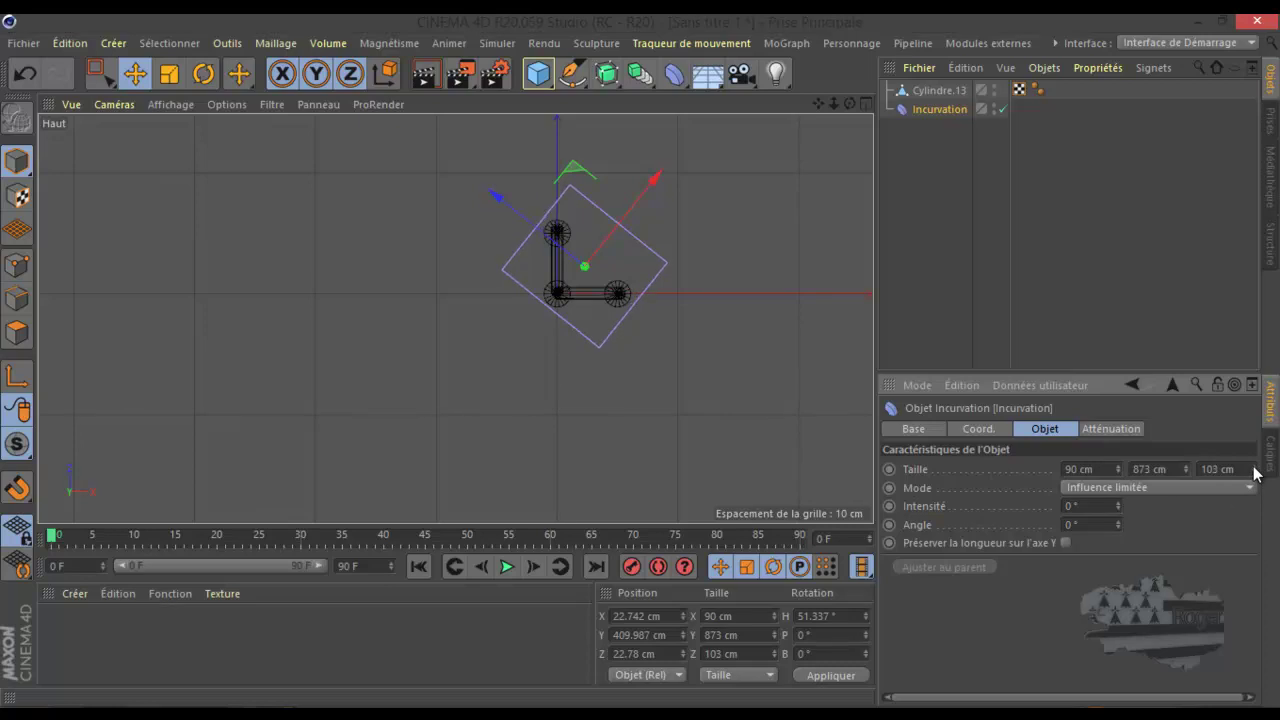
{"action": "left_click_drag", "start_coordinate": [658, 182], "coordinate": [655, 185]}
Make the rotated Incurvation deformer a child of the truss object and bend the truss with an intensity of 47°
{"action": "middle_click", "coordinate": [298, 230]}
{"action": "middle_click", "coordinate": [298, 236]}
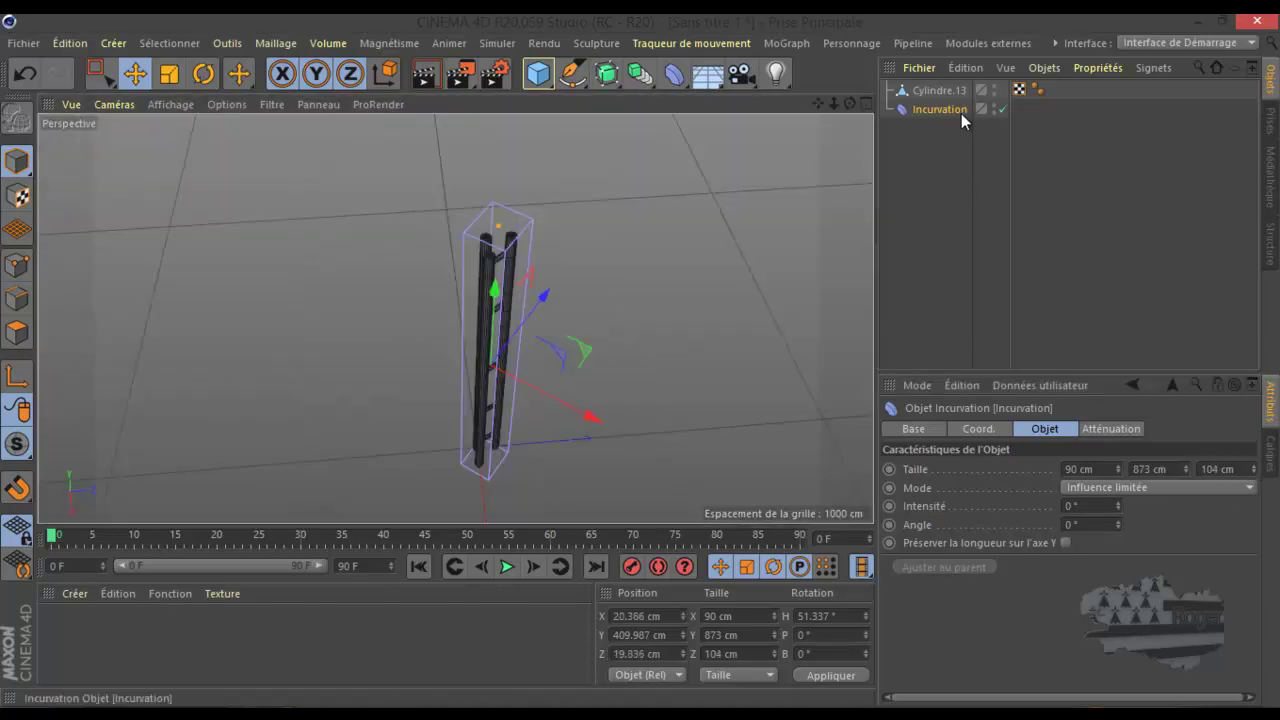
{"action": "left_click_drag", "start_coordinate": [928, 110], "coordinate": [934, 89]}
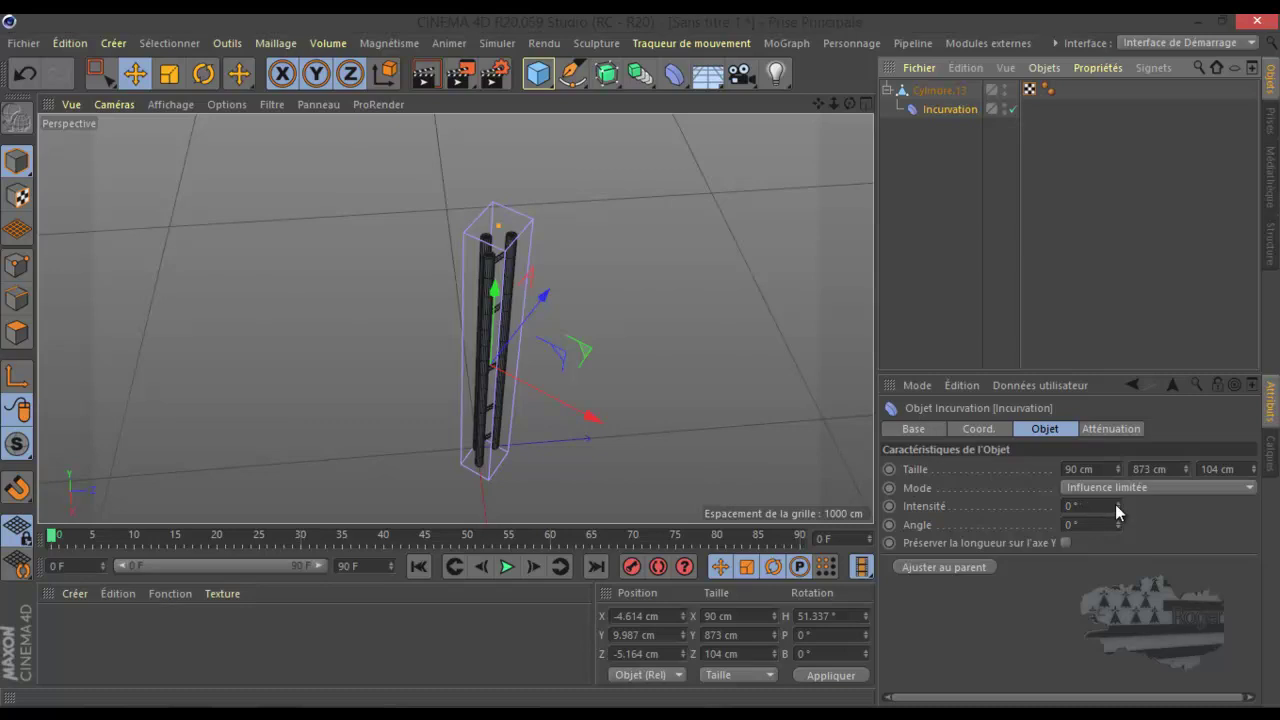
{"action": "left_click_drag", "start_coordinate": [1117, 505], "coordinate": [1115, 504]}
{"action": "left_click_drag", "start_coordinate": [851, 102], "coordinate": [641, 359]}
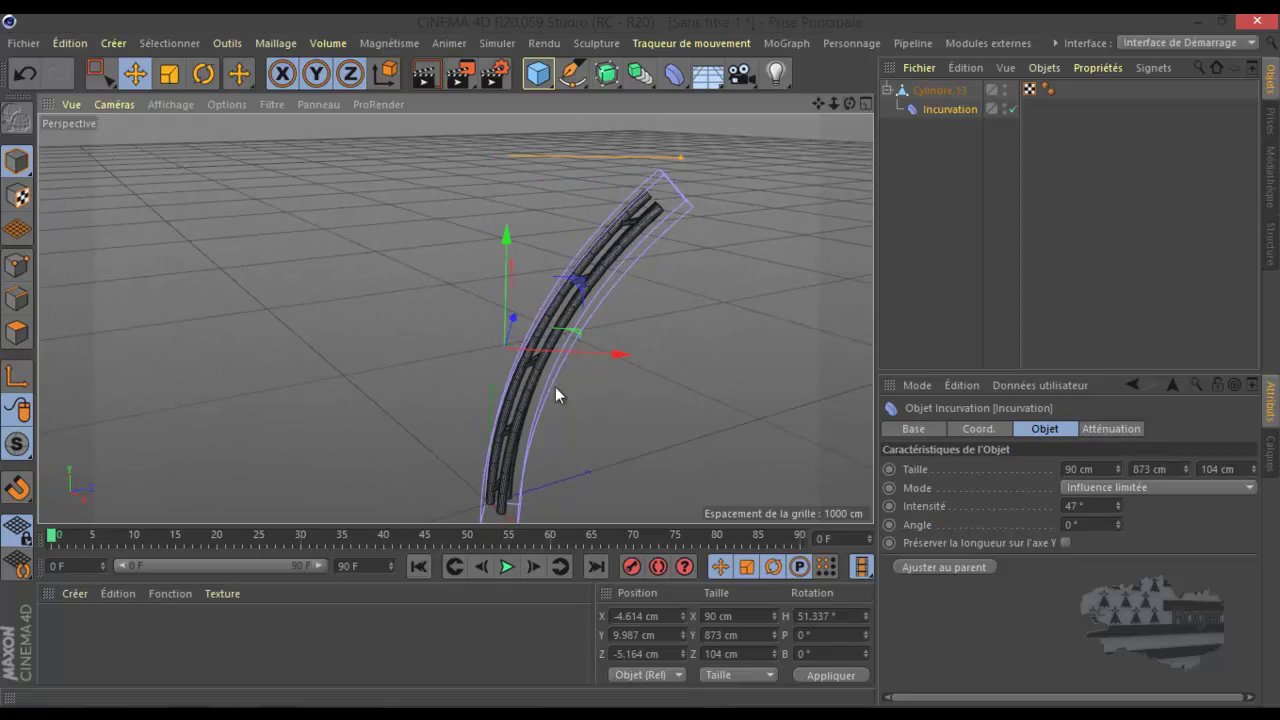
{"action": "scroll", "coordinate": [561, 408], "scroll_direction": "down", "scroll_amount": 1}
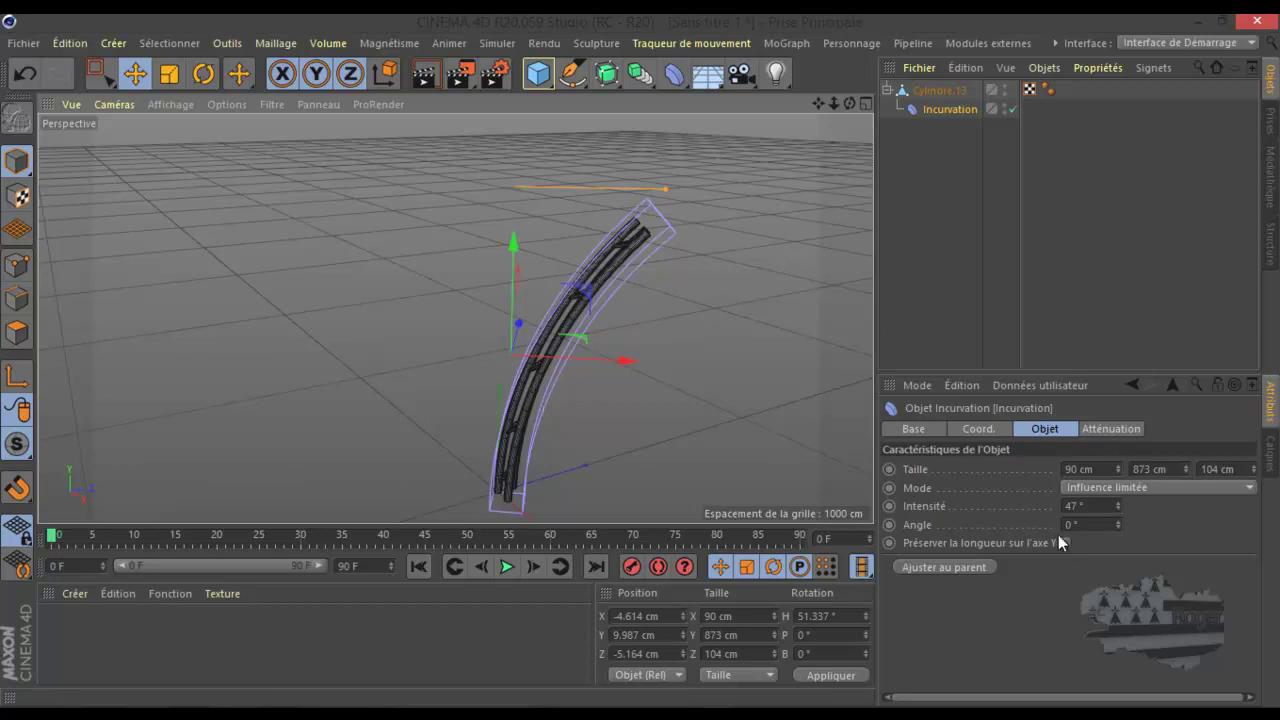
Try bend angles of 46° and 30° on the Incurvation deformer, and reset the angle to 0°
{"action": "left_click_drag", "start_coordinate": [1117, 522], "coordinate": [1117, 522]}
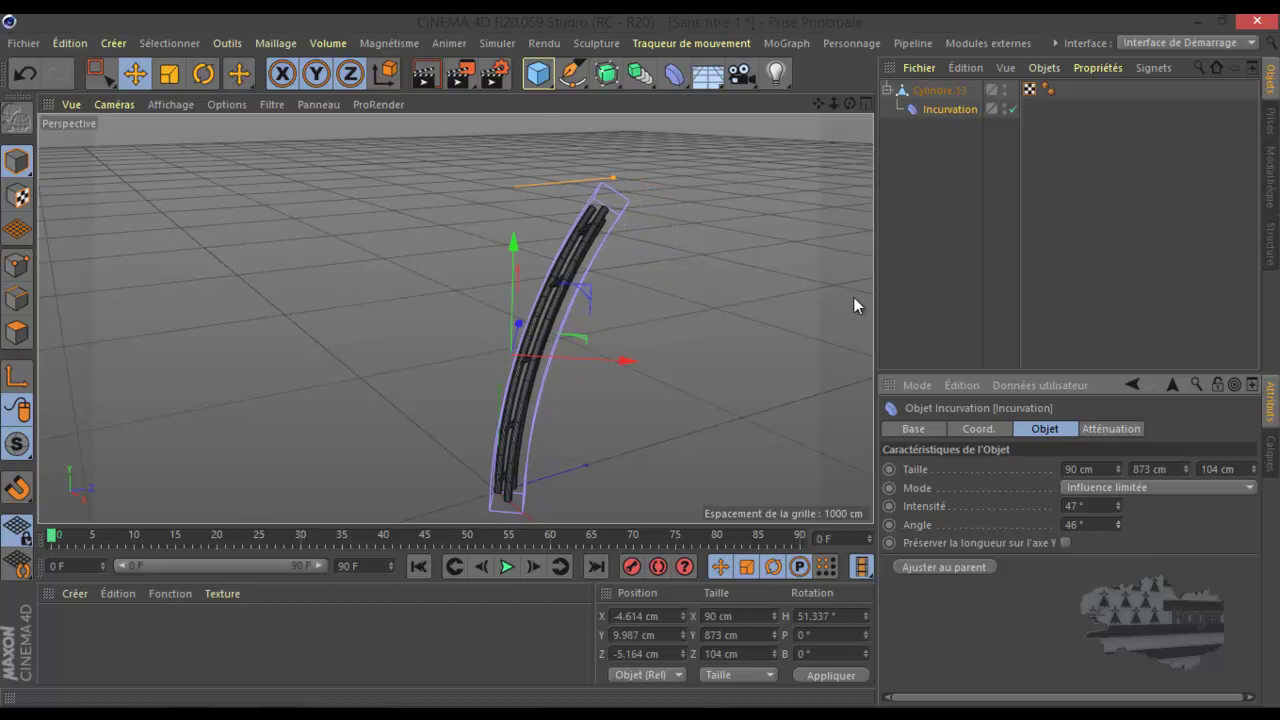
{"action": "left_click_drag", "start_coordinate": [851, 103], "coordinate": [641, 359]}
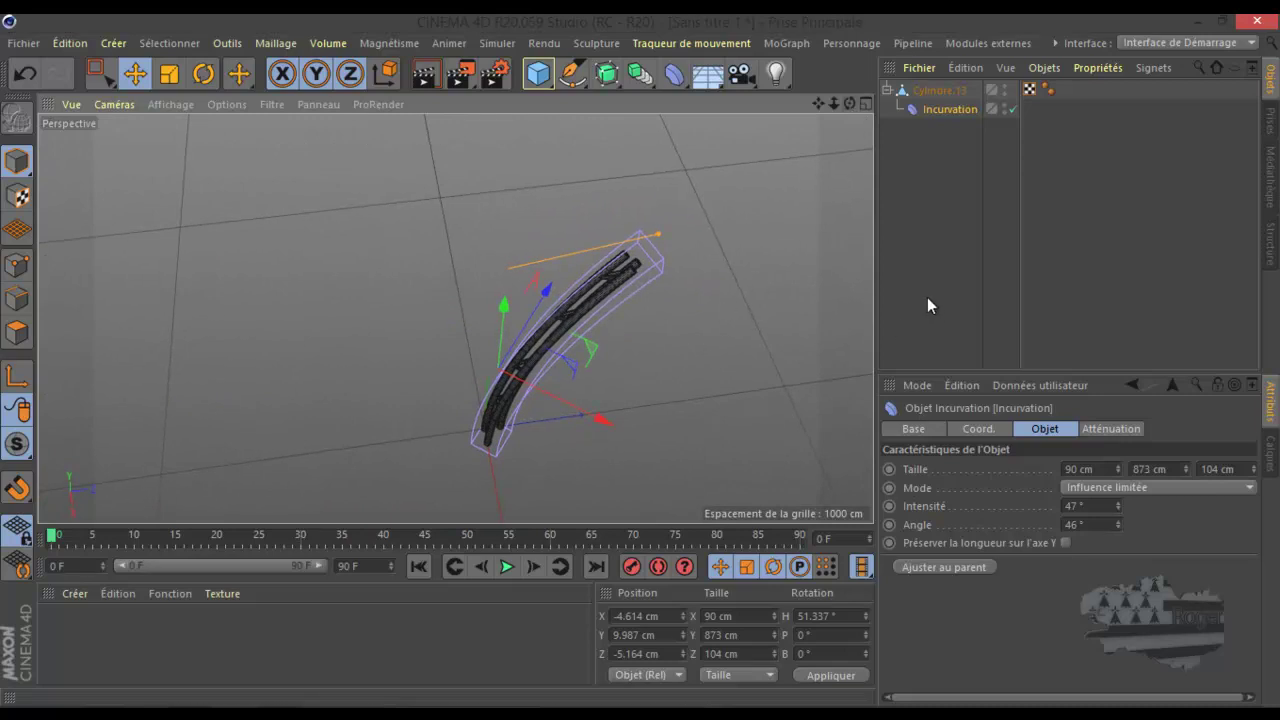
{"action": "left_click_drag", "start_coordinate": [1120, 530], "coordinate": [1120, 528]}
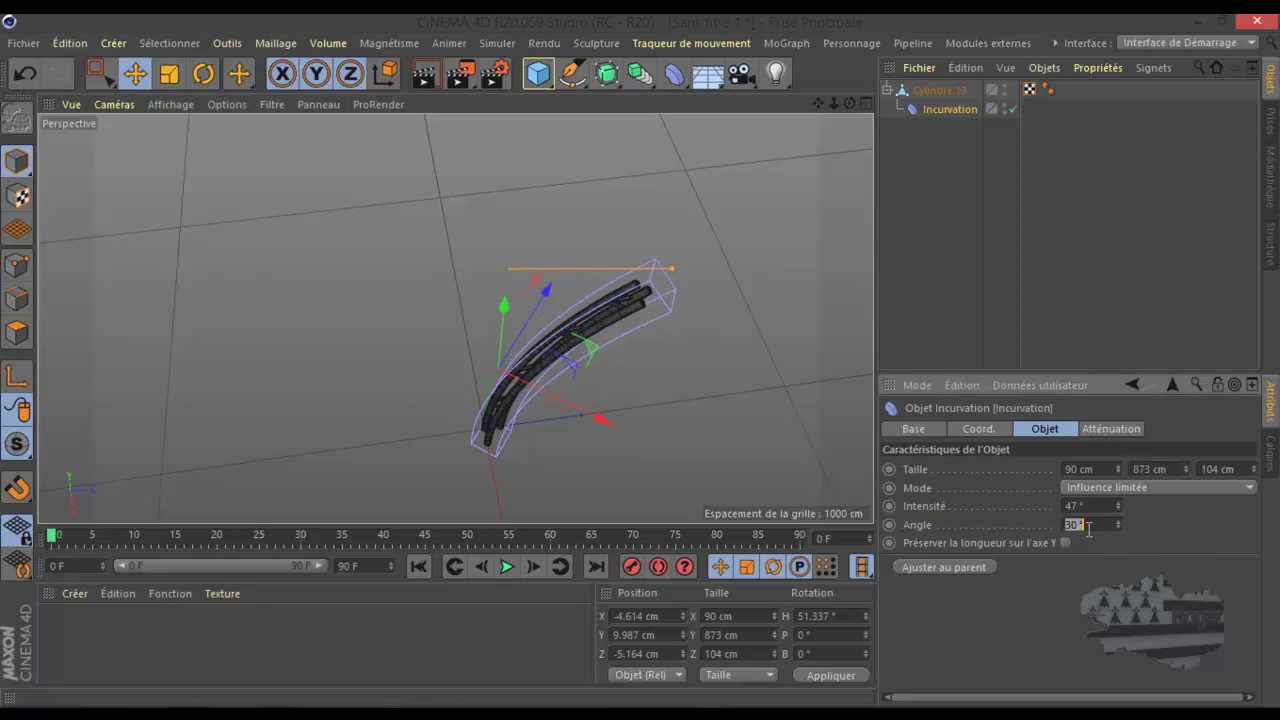
{"action": "key", "text": "Return"}
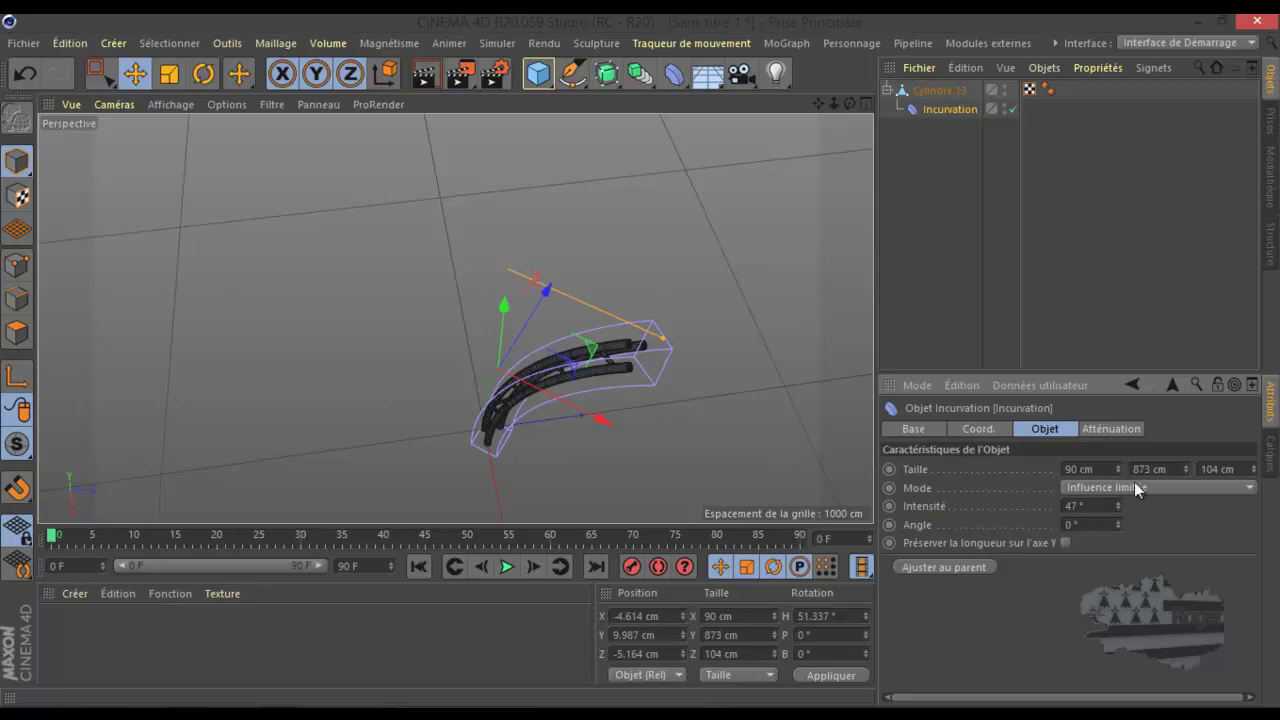
Try a Y size of 234 cm on the Incurvation deformer and inspect the truss's bent section up close
{"action": "left_click_drag", "start_coordinate": [849, 104], "coordinate": [640, 358]}
{"action": "mouse_move", "coordinate": [1188, 471]}
{"action": "left_mouse_down"}
{"action": "mouse_move", "coordinate": [1188, 490]}
{"action": "mouse_move", "coordinate": [1198, 435]}
{"action": "mouse_move", "coordinate": [1165, 533]}
{"action": "mouse_move", "coordinate": [1195, 450]}
{"action": "mouse_move", "coordinate": [1187, 474]}
{"action": "left_mouse_up"}
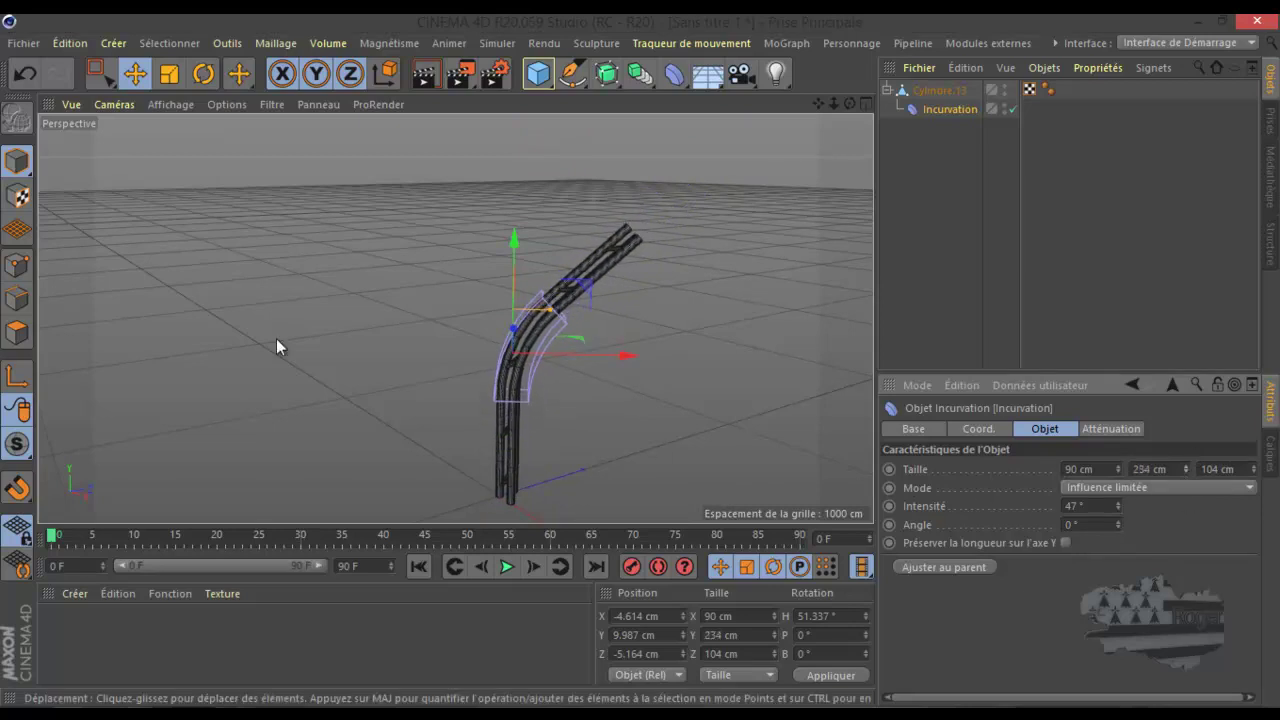
{"action": "scroll", "coordinate": [504, 352], "scroll_direction": "up", "scroll_amount": 5}
{"action": "scroll", "coordinate": [516, 341], "scroll_direction": "up", "scroll_amount": 2}
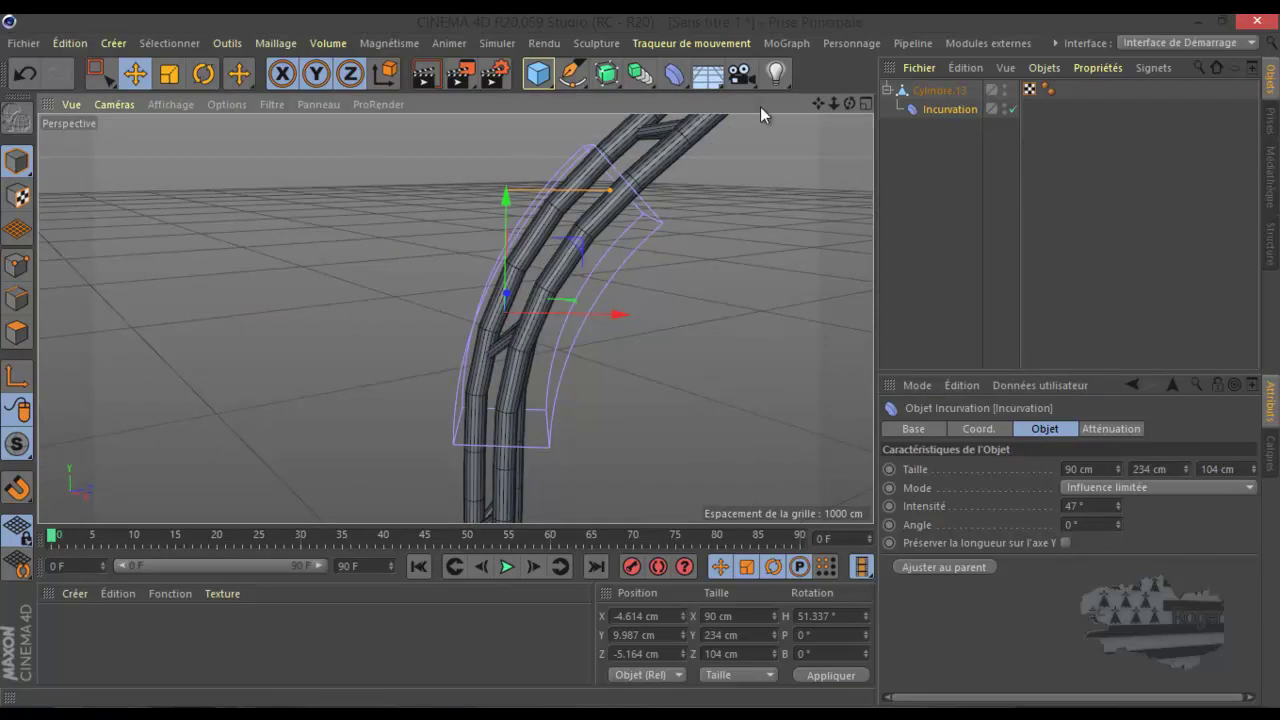
{"action": "left_click_drag", "start_coordinate": [848, 102], "coordinate": [534, 345]}
{"action": "left_click", "coordinate": [534, 345]}
{"action": "scroll", "coordinate": [437, 376], "scroll_direction": "up", "scroll_amount": 10}
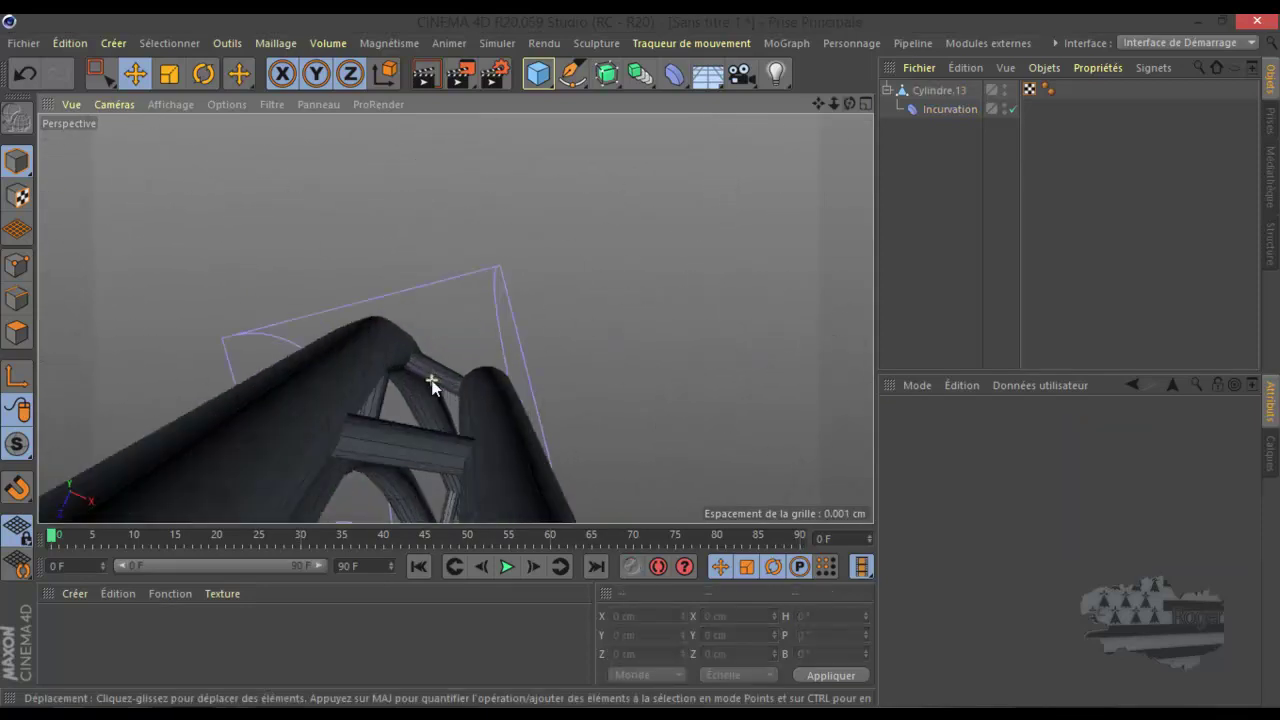
{"action": "left_click_drag", "start_coordinate": [849, 103], "coordinate": [640, 366]}
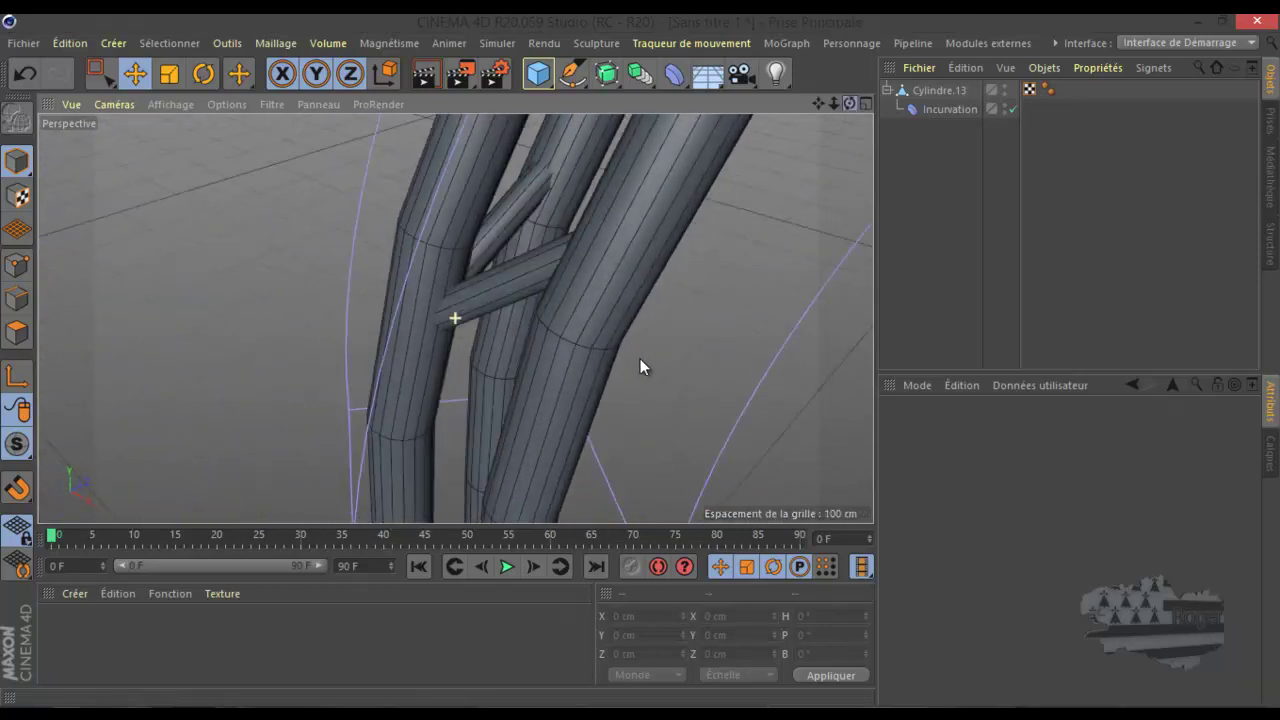
{"action": "scroll", "coordinate": [420, 240], "scroll_direction": "down", "scroll_amount": 5}
{"action": "scroll", "coordinate": [399, 247], "scroll_direction": "down", "scroll_amount": 5}
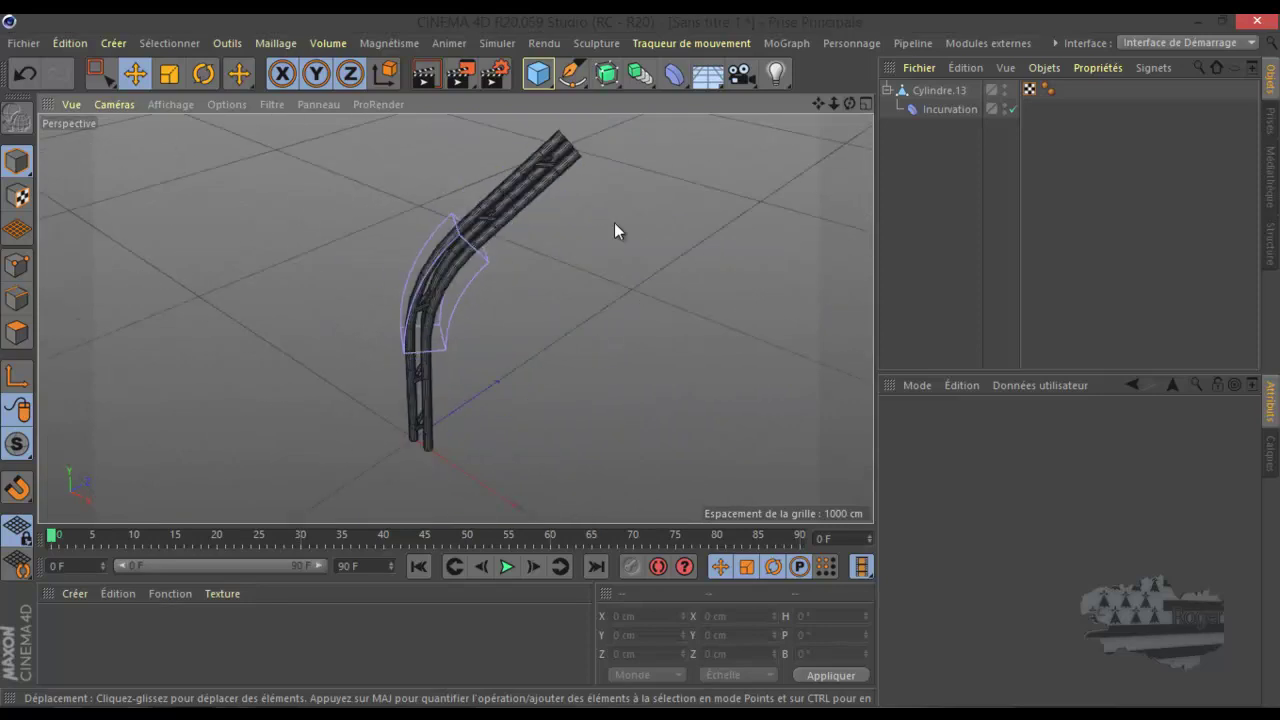
Reselect the Incurvation deformer and set its Y size to 888 cm to cover the truss's full length
{"action": "left_click", "coordinate": [930, 106]}
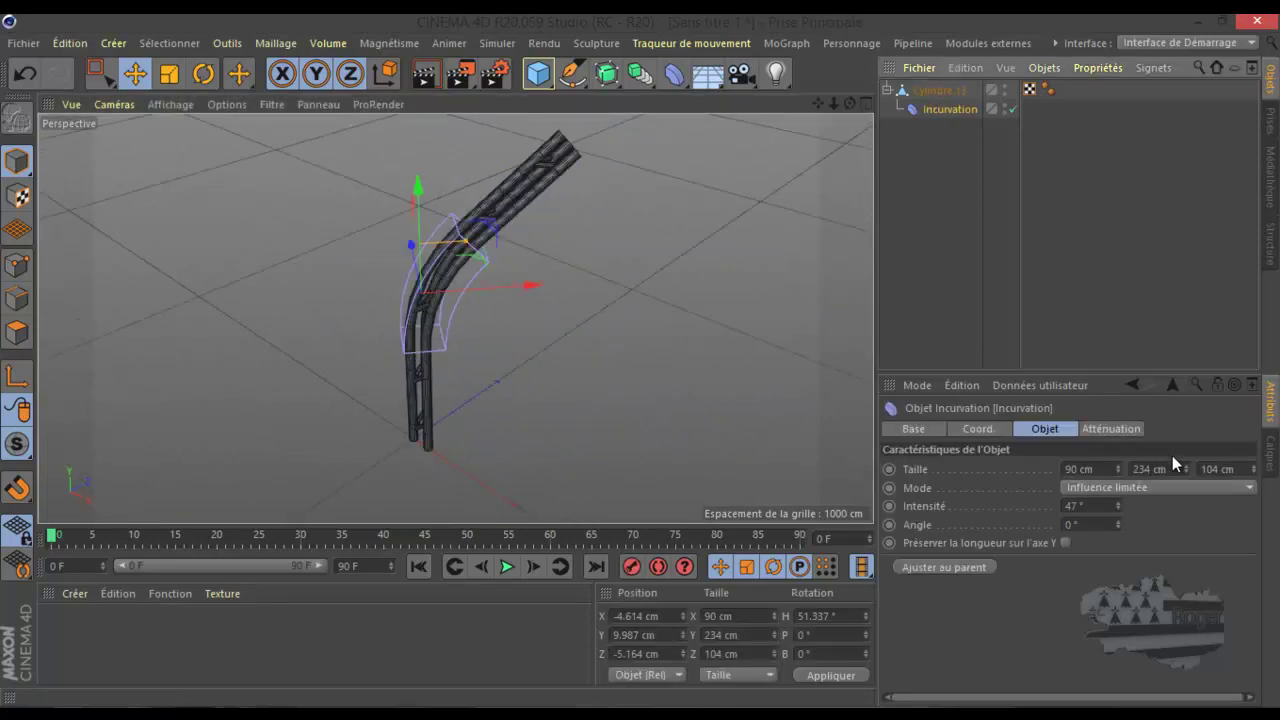
{"action": "mouse_move", "coordinate": [1187, 467]}
{"action": "left_mouse_down"}
{"action": "mouse_move", "coordinate": [1191, 428]}
{"action": "mouse_move", "coordinate": [1186, 466]}
{"action": "left_mouse_up"}
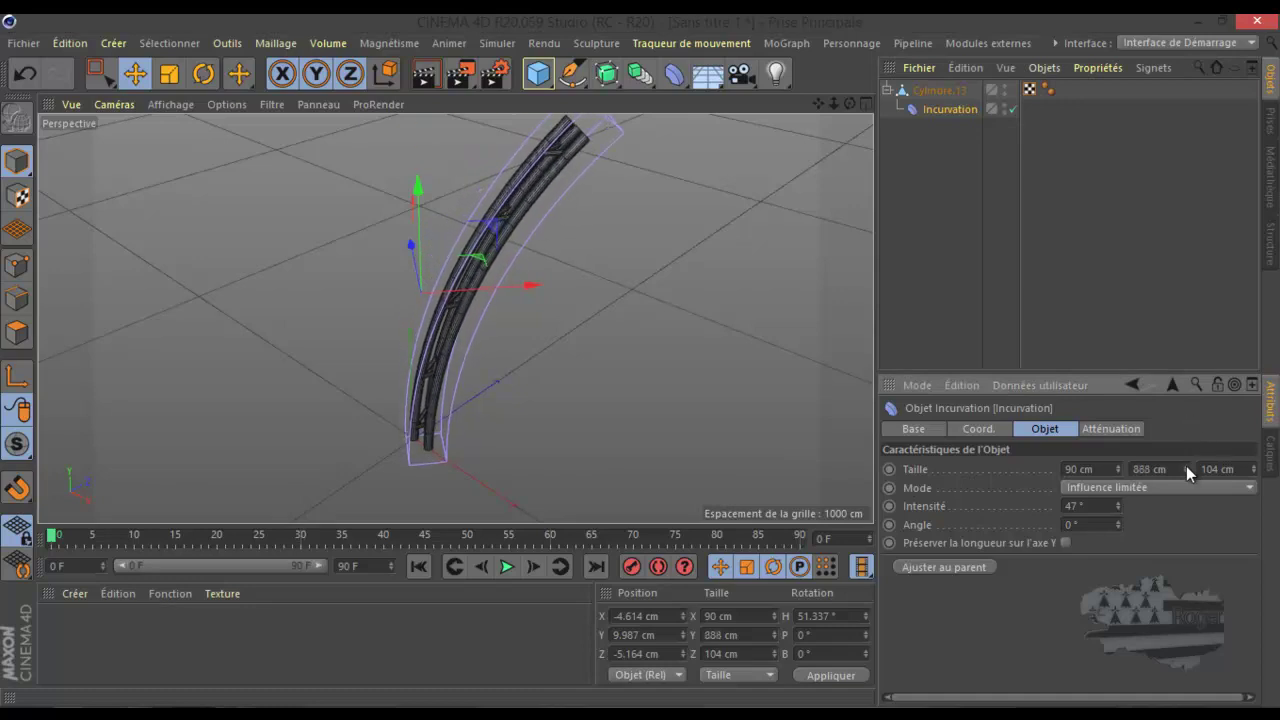